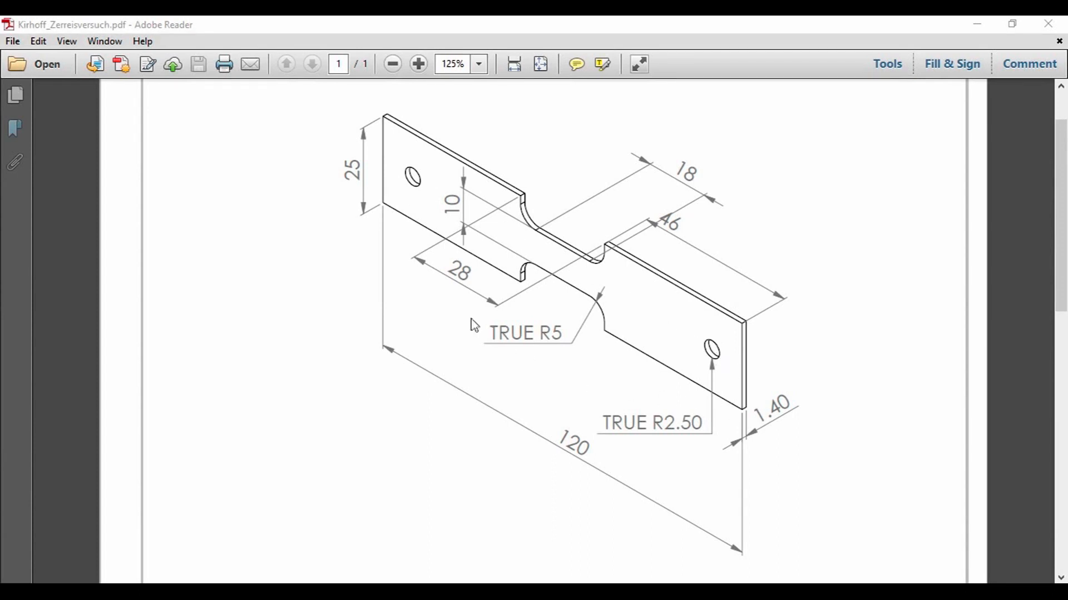
Switch from the specimen drawing to Abaqus/CAE and switch the context to Model-1
right_click(859, 318)
click(722, 412)
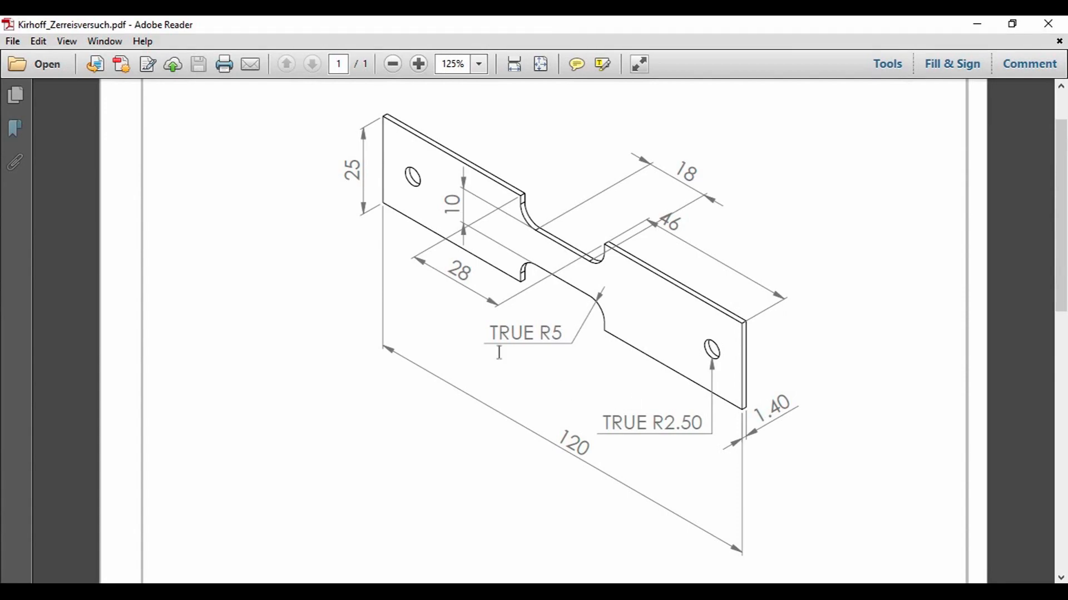
click(617, 591)
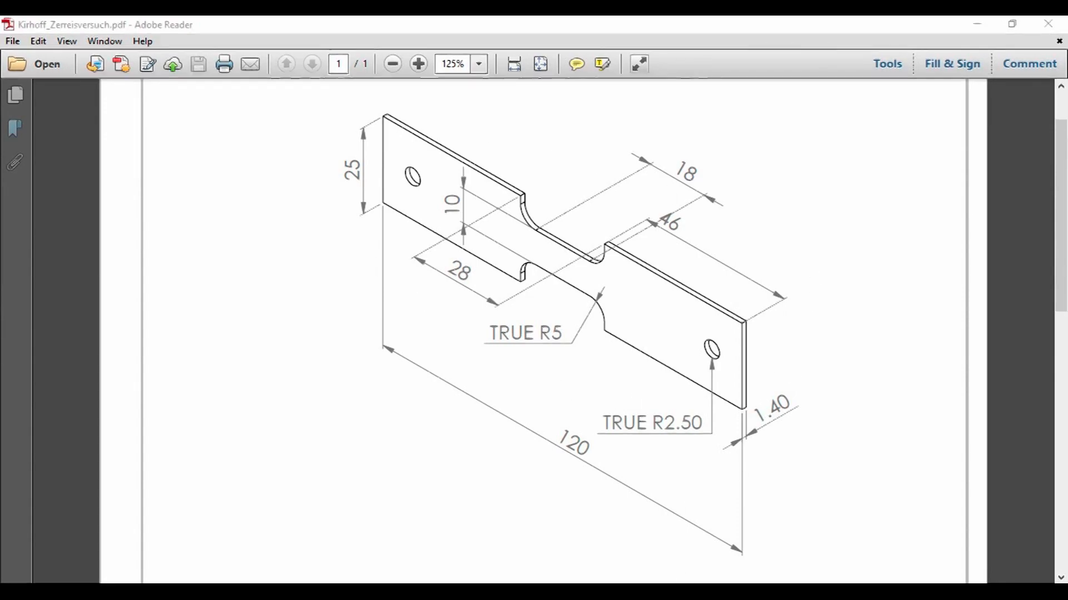
right_click(63, 181)
click(45, 173)
right_click(46, 173)
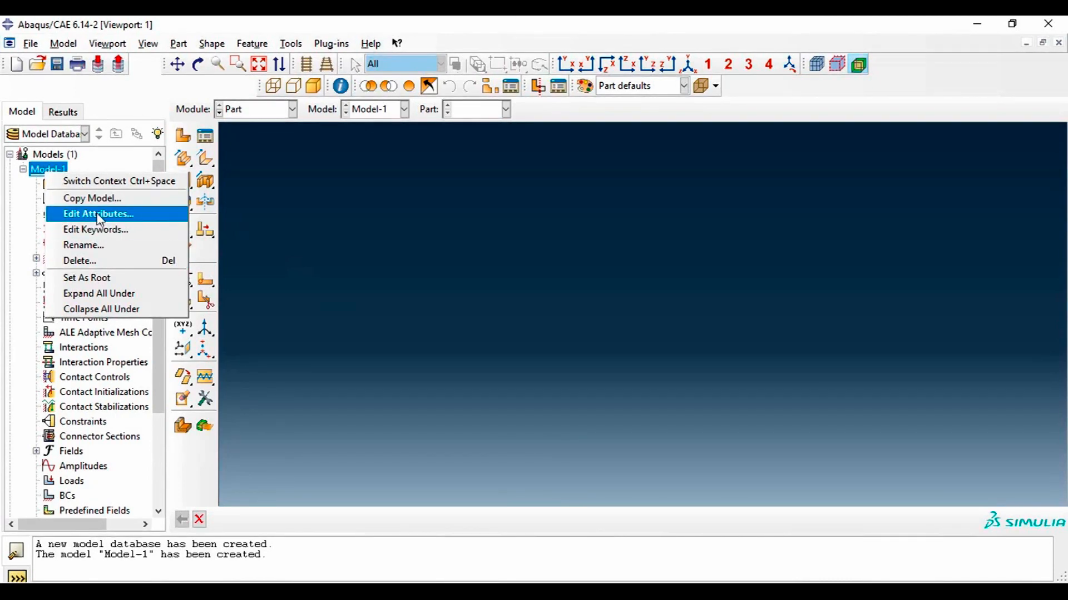
click(123, 184)
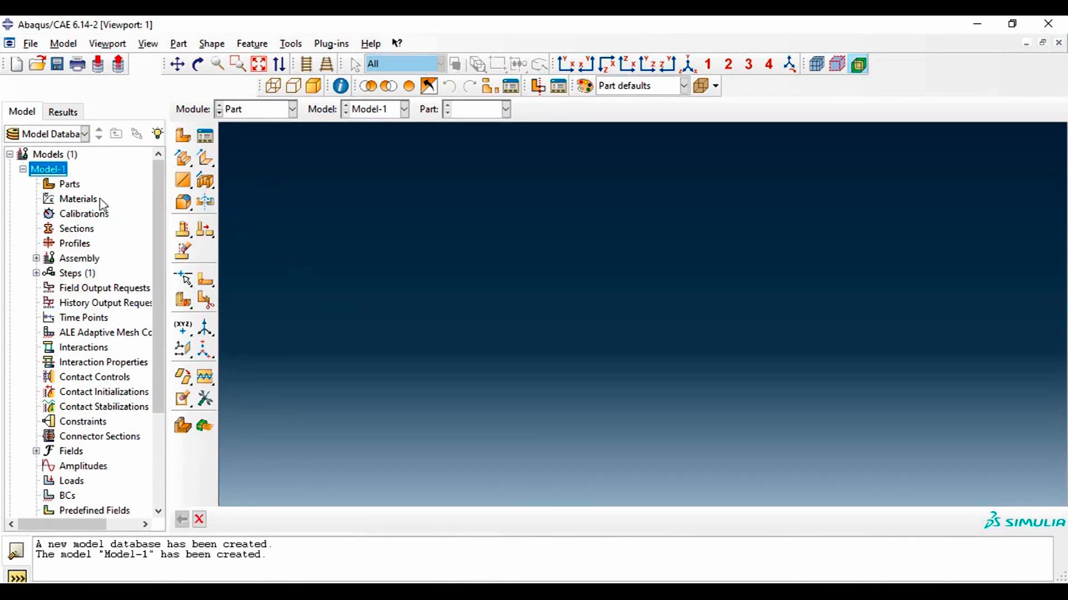
Set the part import file filter to IGES (*.igs*,*.iges*) and leave the import dialog without choosing a file
right_click(68, 183)
click(89, 223)
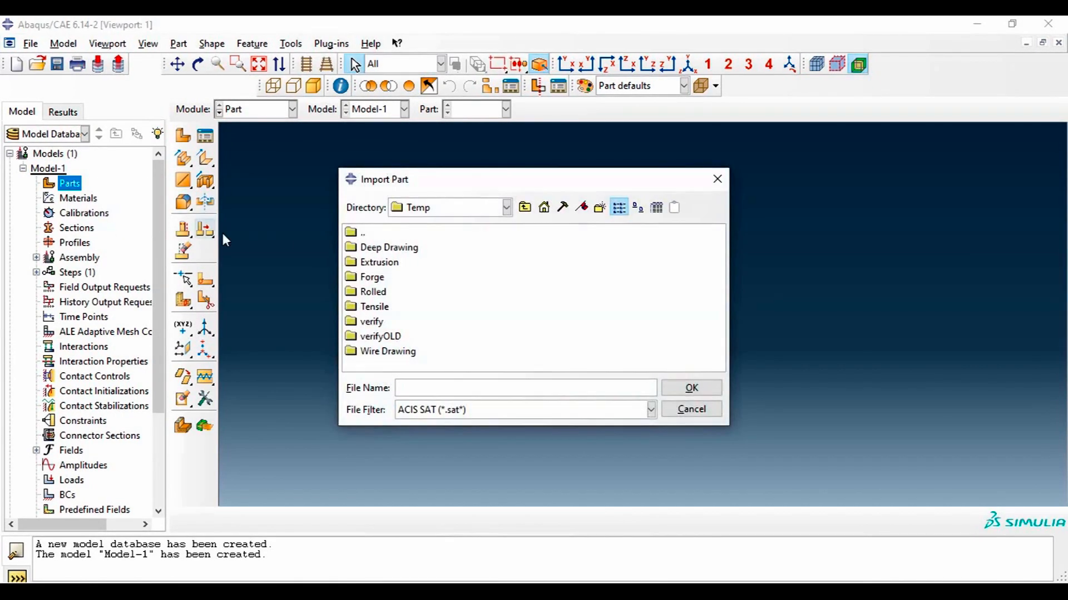
click(455, 411)
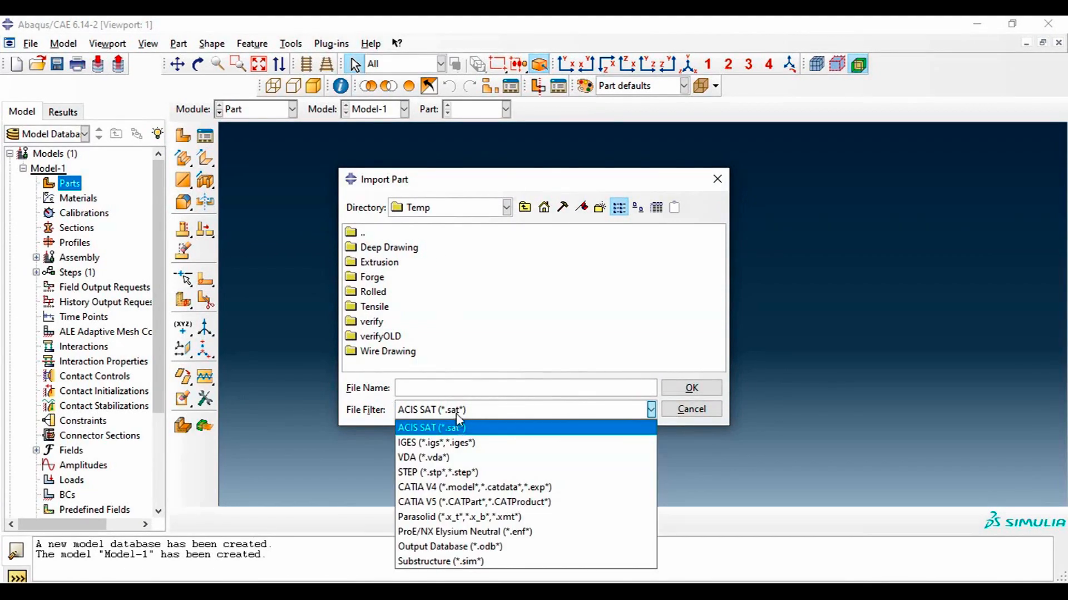
click(465, 443)
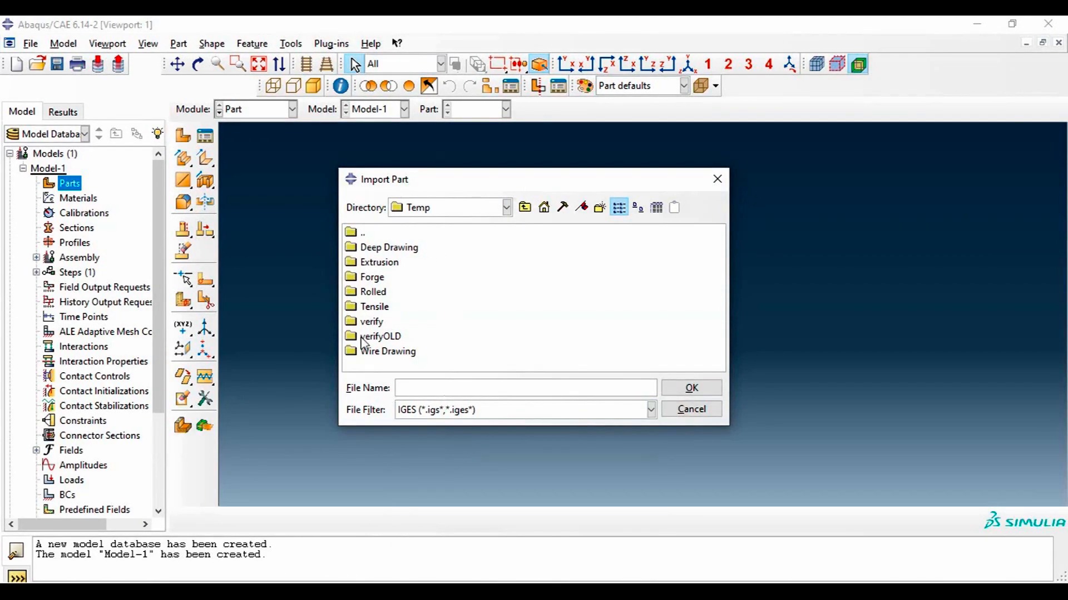
click(718, 182)
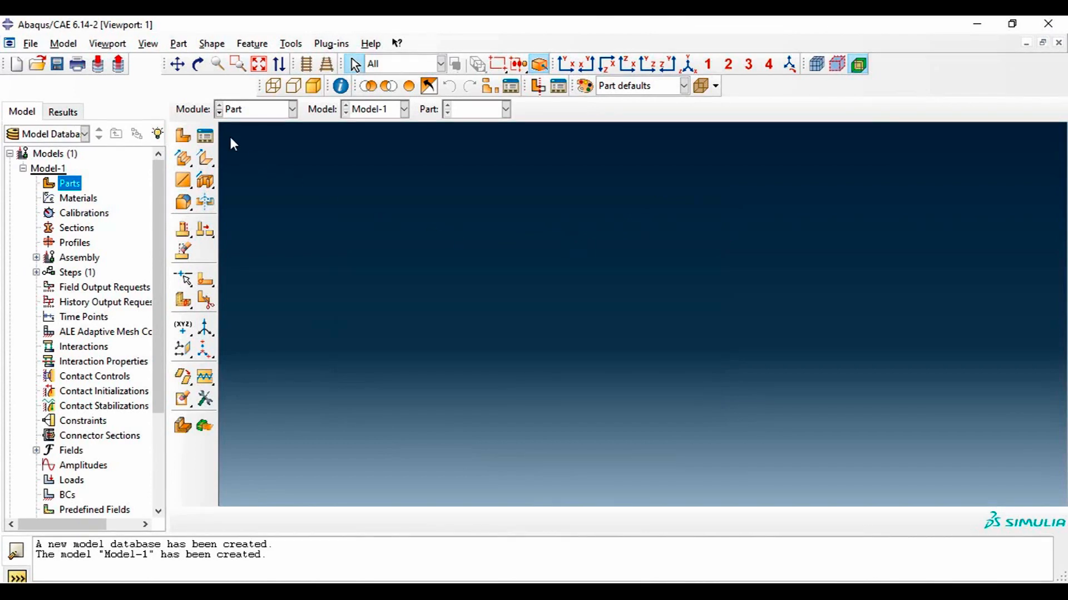
click(183, 135)
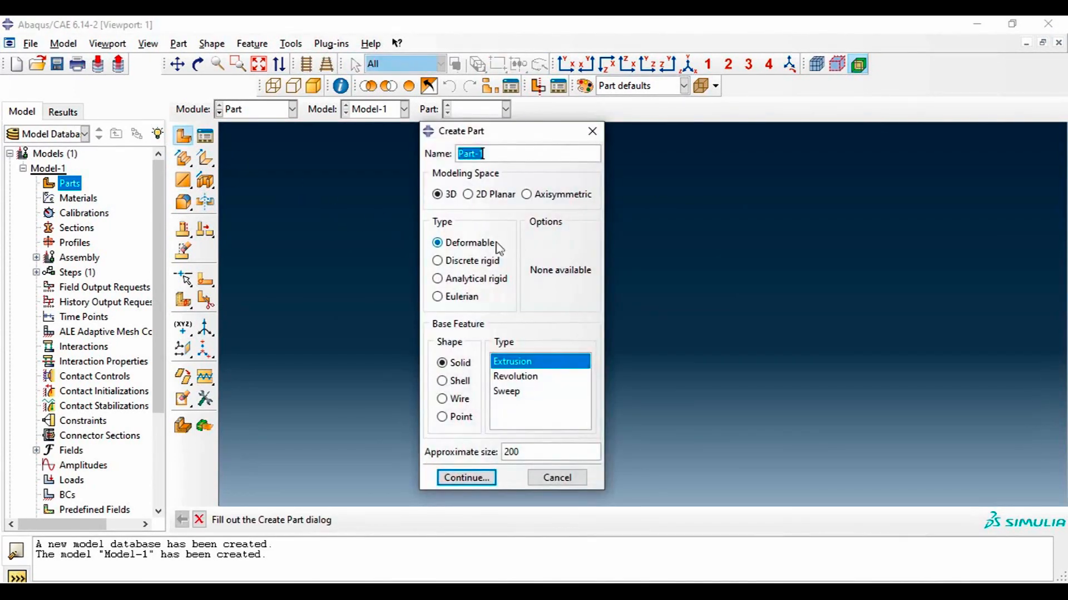
click(592, 131)
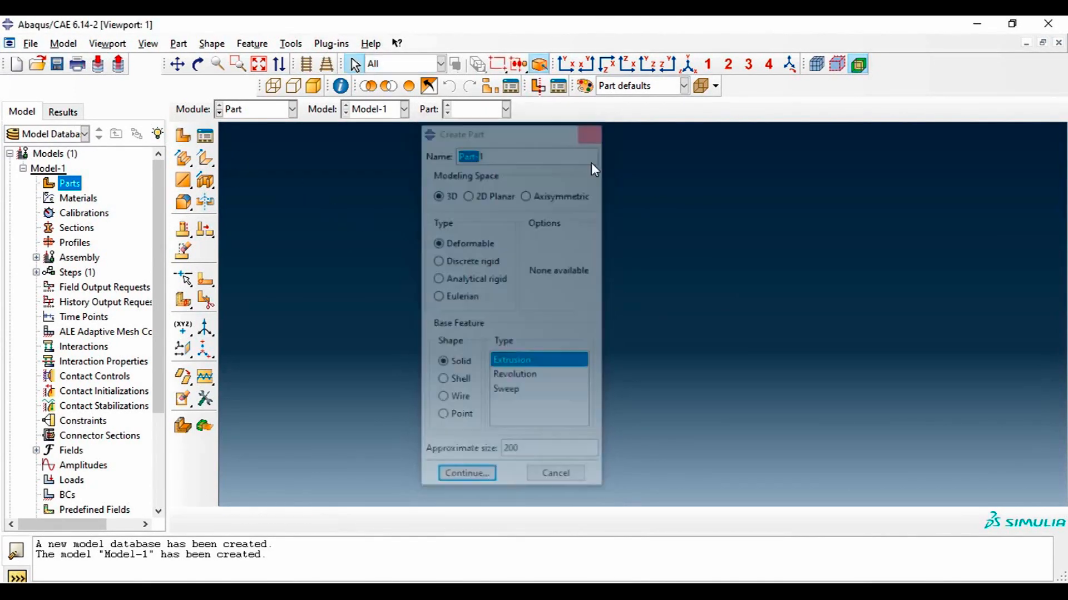
key(alt+Tab)
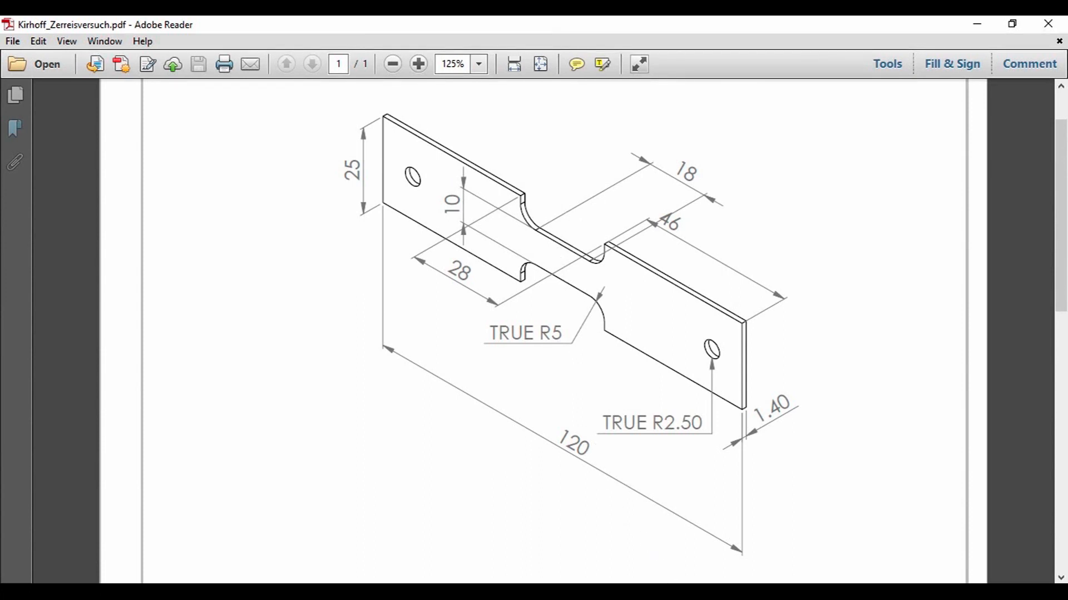
mouse_move(671, 592)
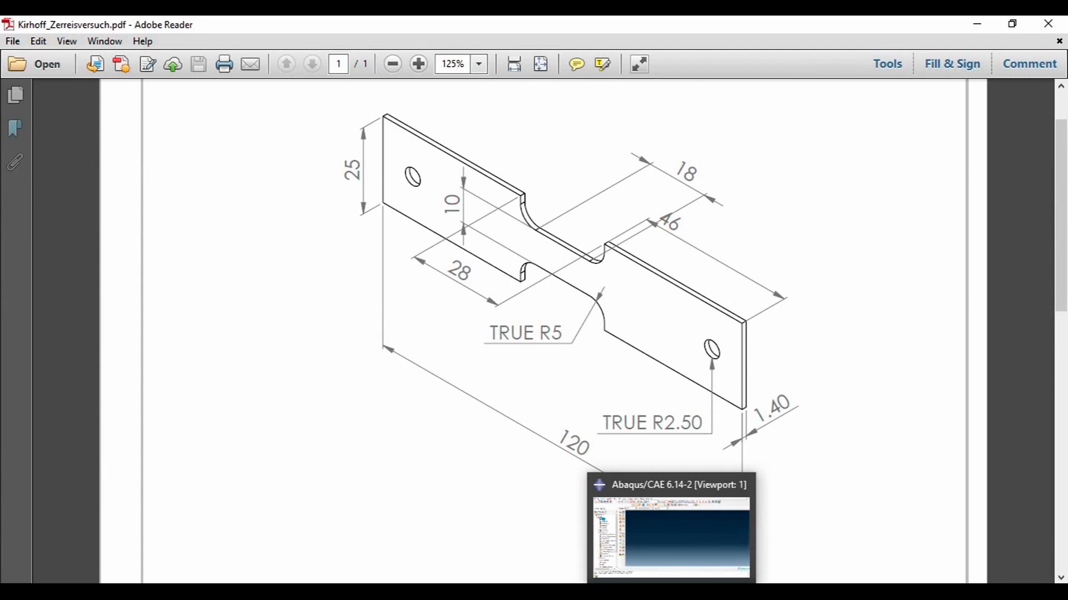
click(670, 591)
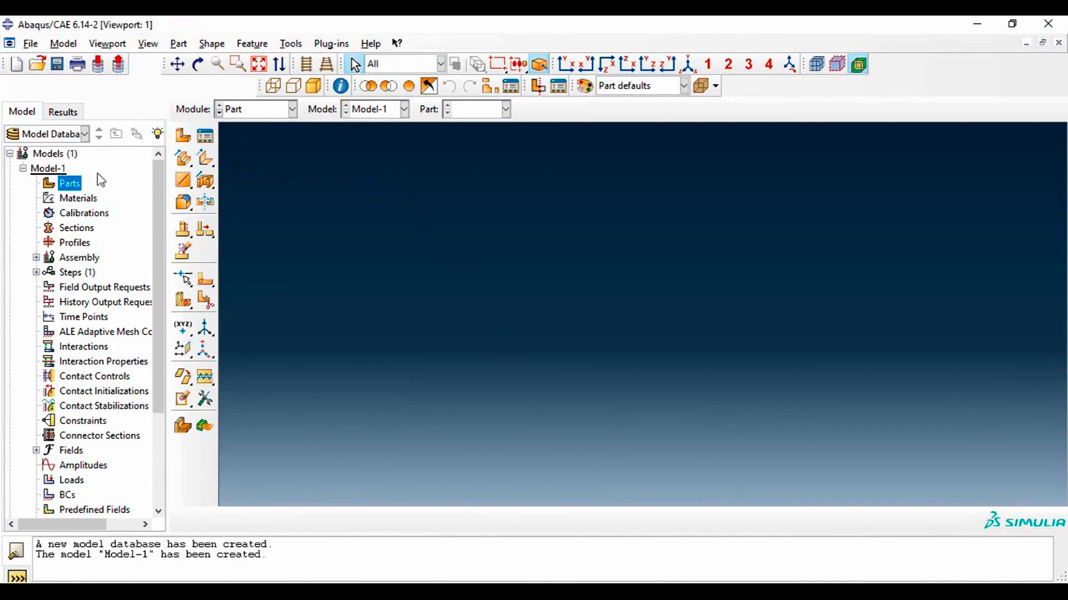
Start importing a part and browse to folder 4 inside the Lectures folder on the E: drive
right_click(68, 185)
click(96, 223)
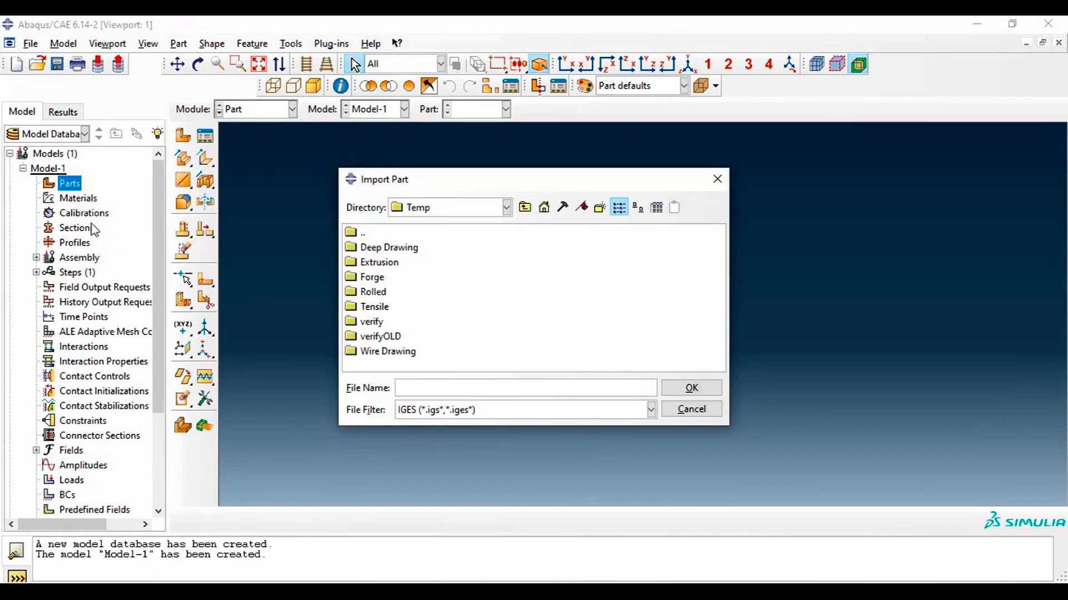
click(448, 213)
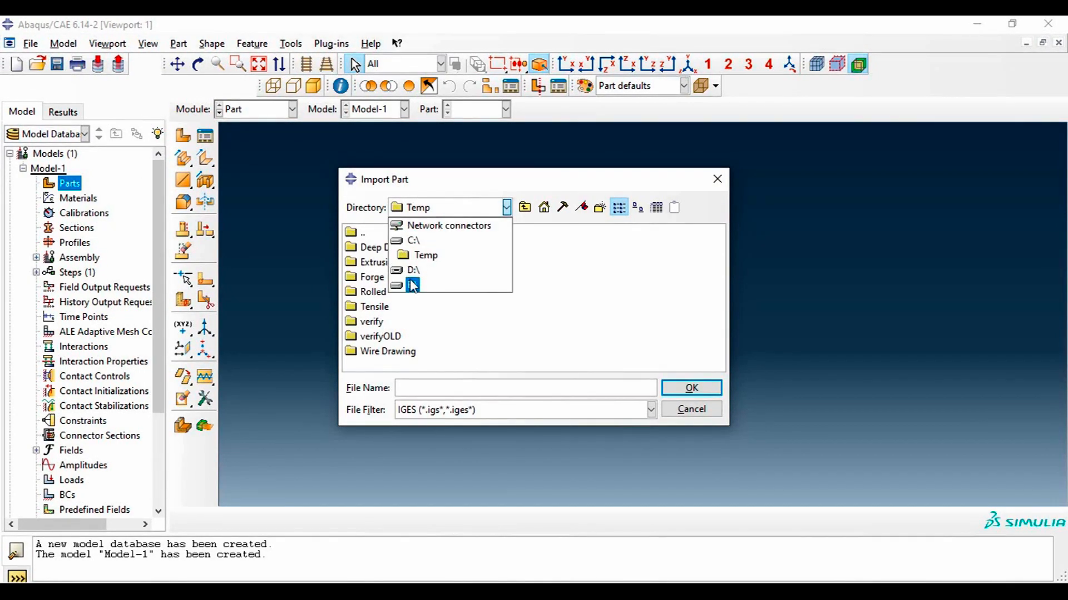
click(412, 273)
click(453, 210)
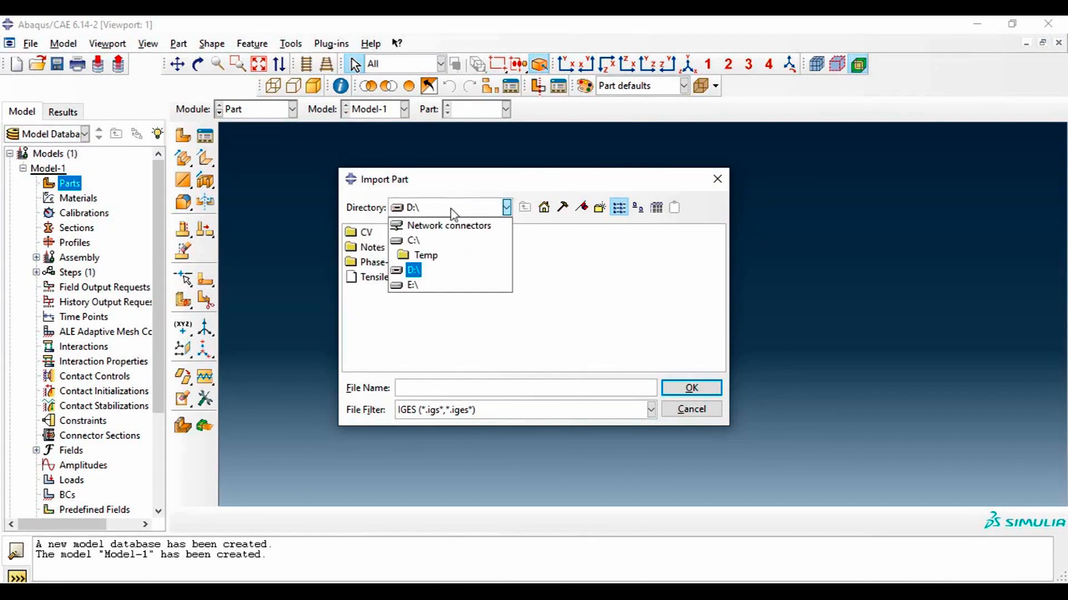
click(412, 285)
double_click(385, 250)
click(460, 292)
double_click(459, 278)
double_click(378, 247)
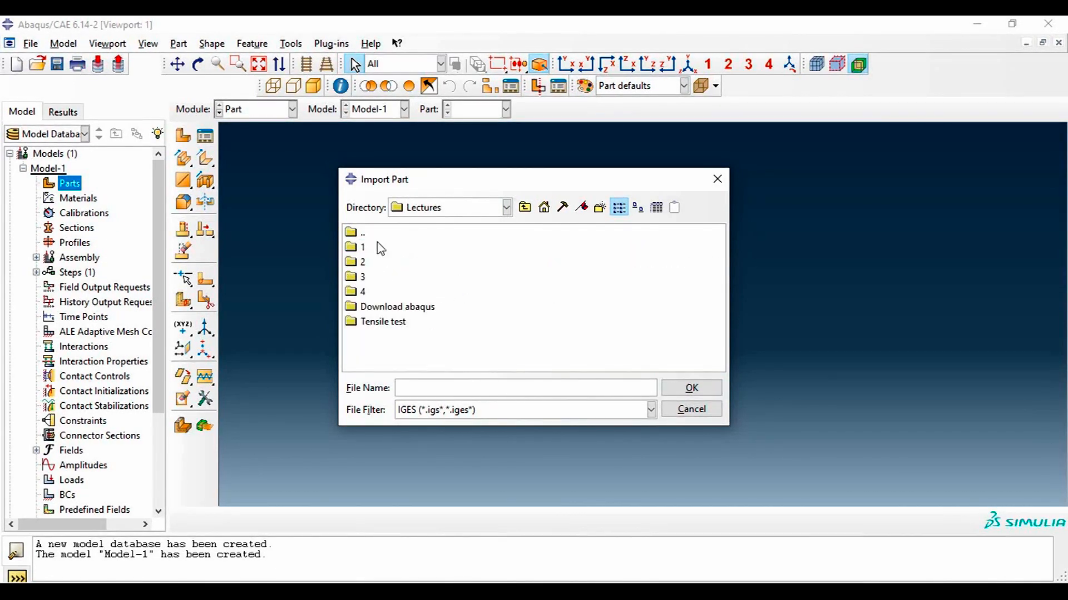
double_click(367, 292)
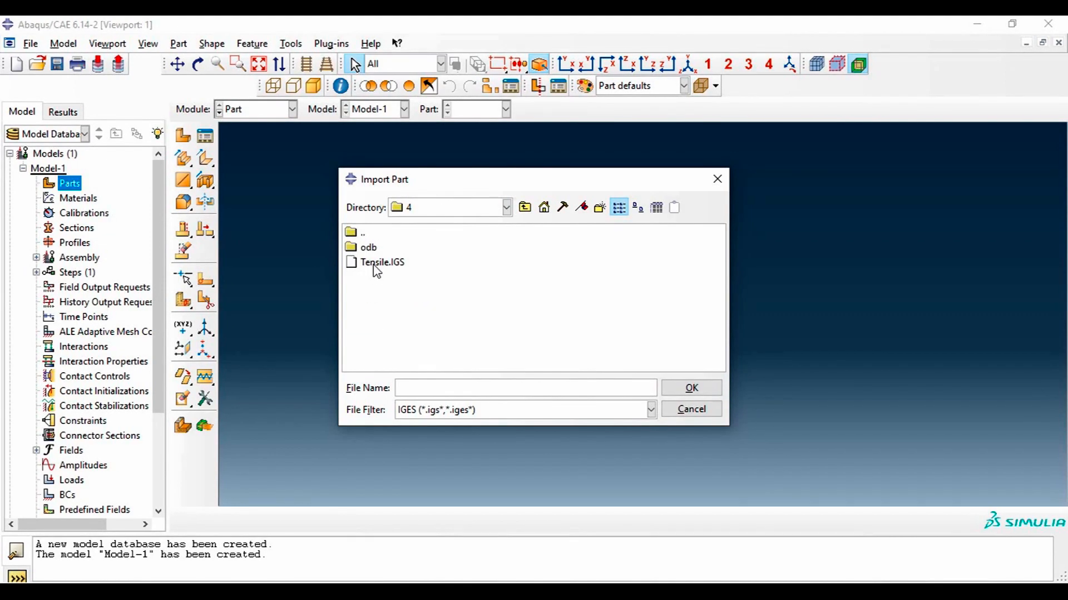
Import the Tensile.IGS file as a part named Tensile
click(373, 265)
click(689, 388)
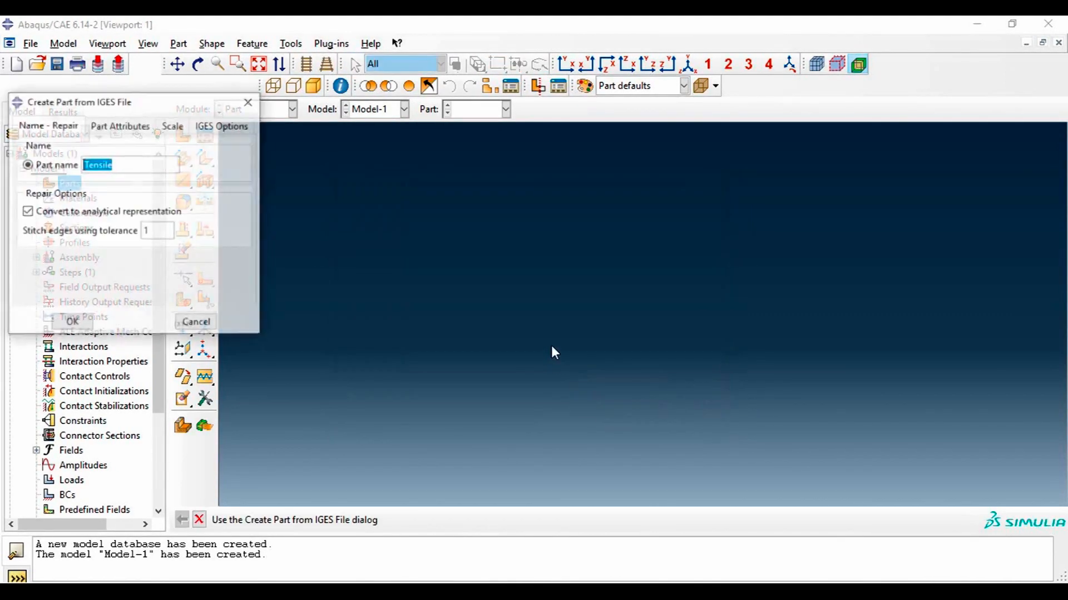
click(167, 126)
click(66, 127)
click(122, 164)
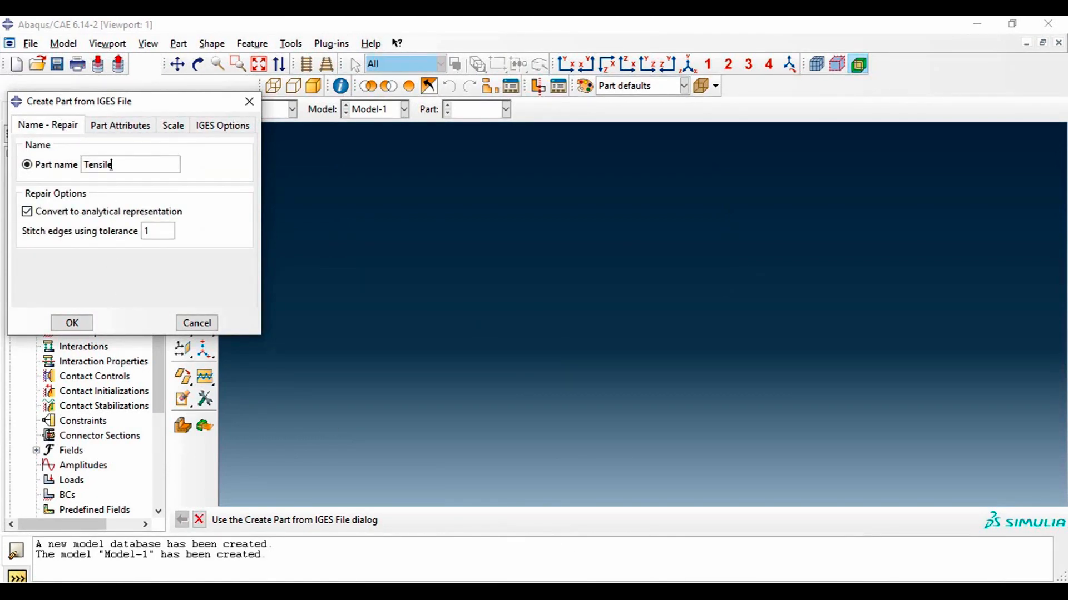
key(alt+Tab)
click(71, 324)
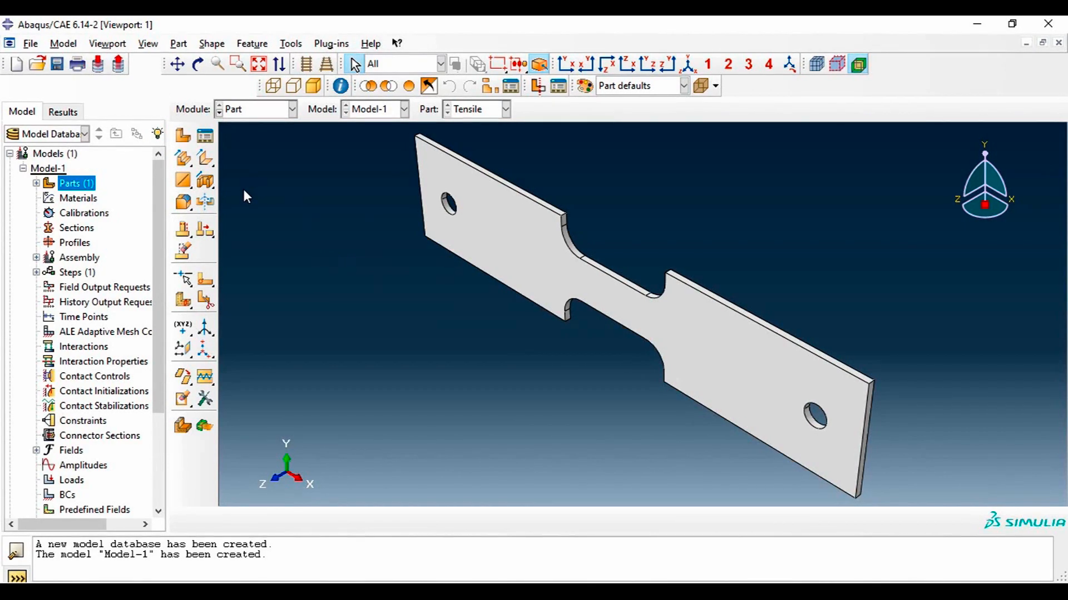
click(206, 183)
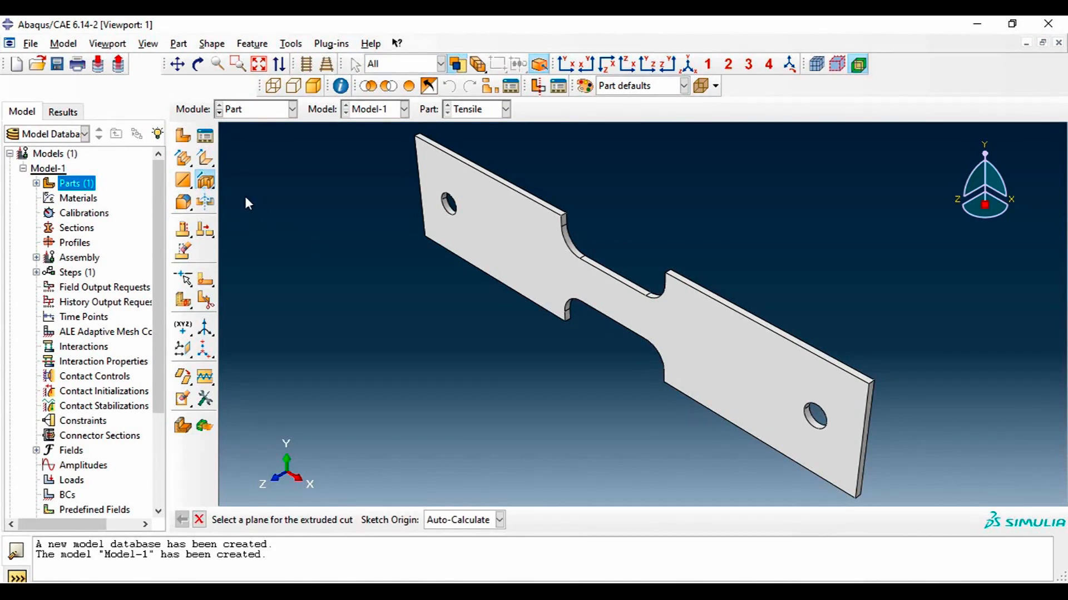
click(869, 445)
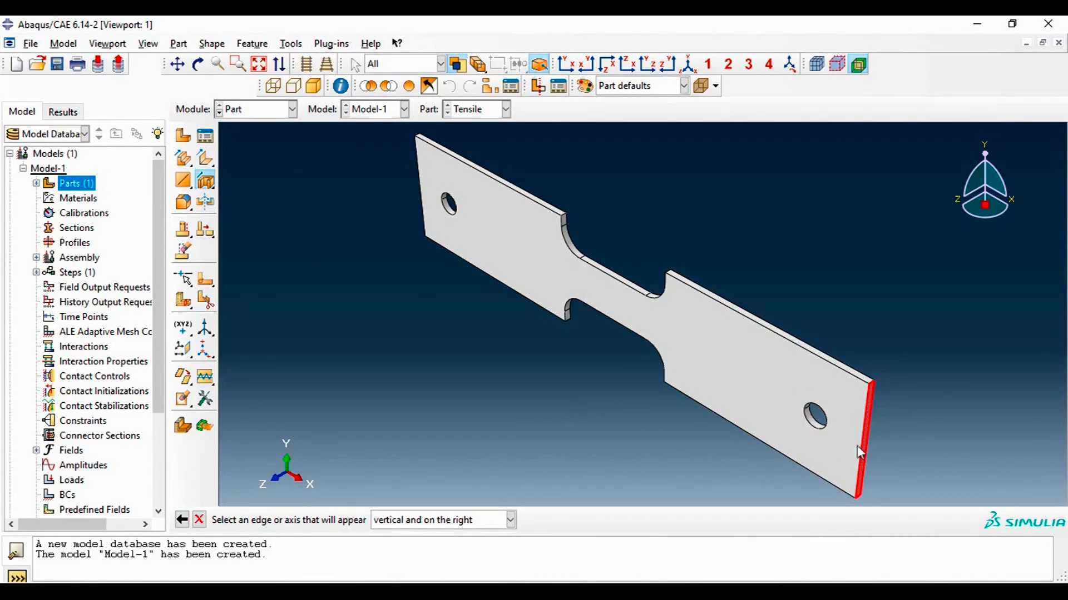
click(861, 445)
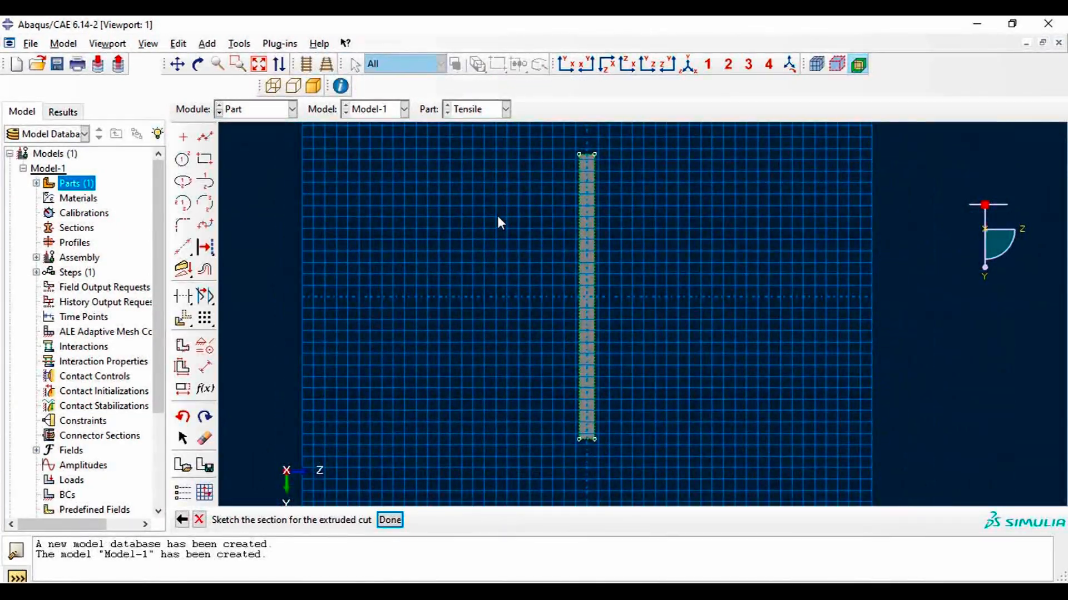
click(198, 520)
click(485, 336)
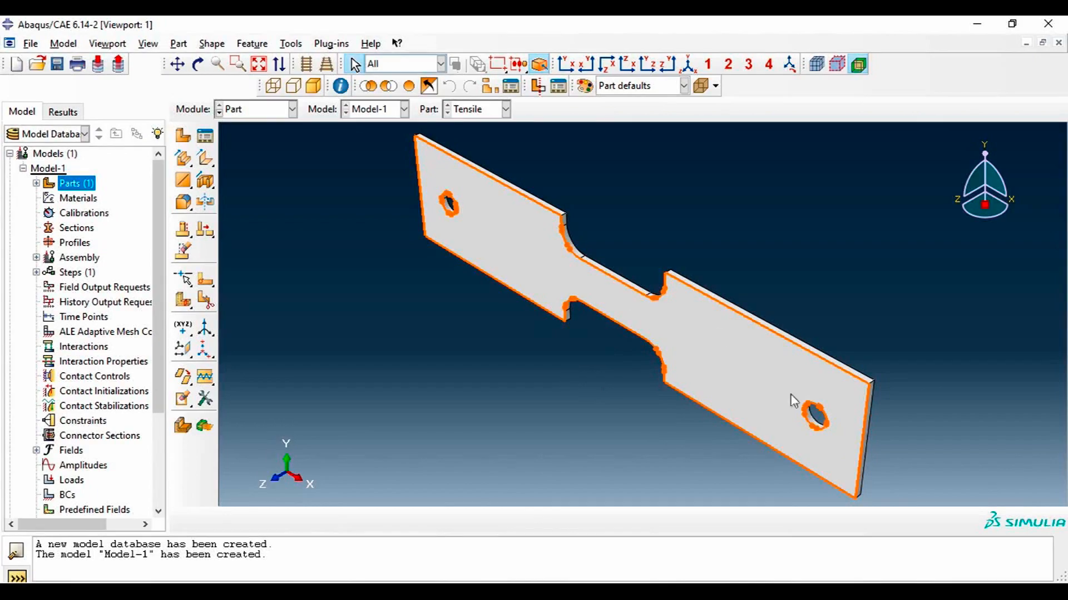
Sketch a rectangle enclosing the specimen's narrow end face on the +X side as the section for an extruded cut
click(206, 181)
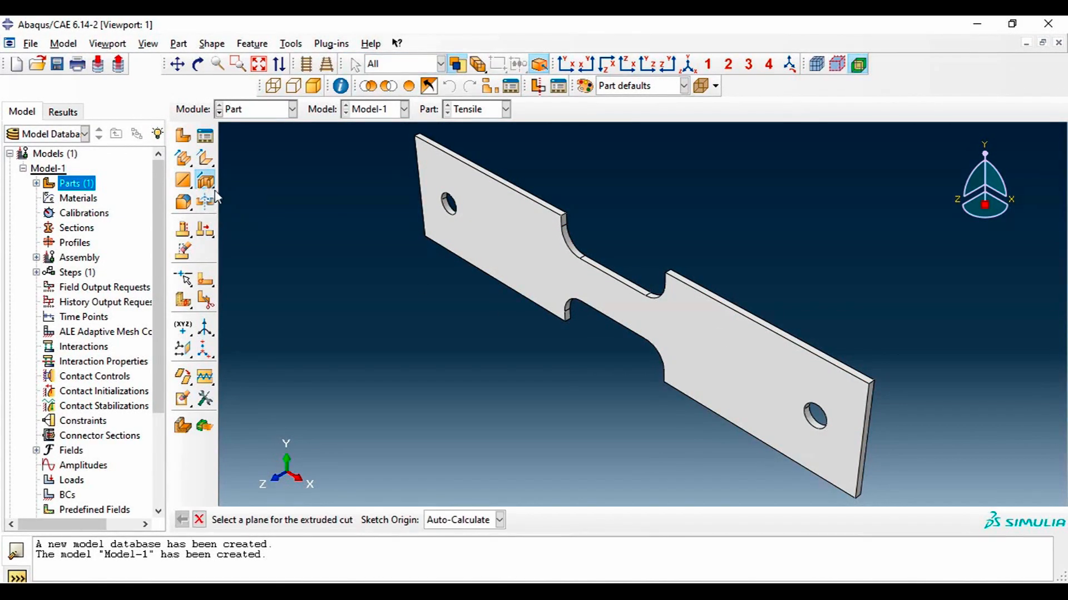
click(863, 462)
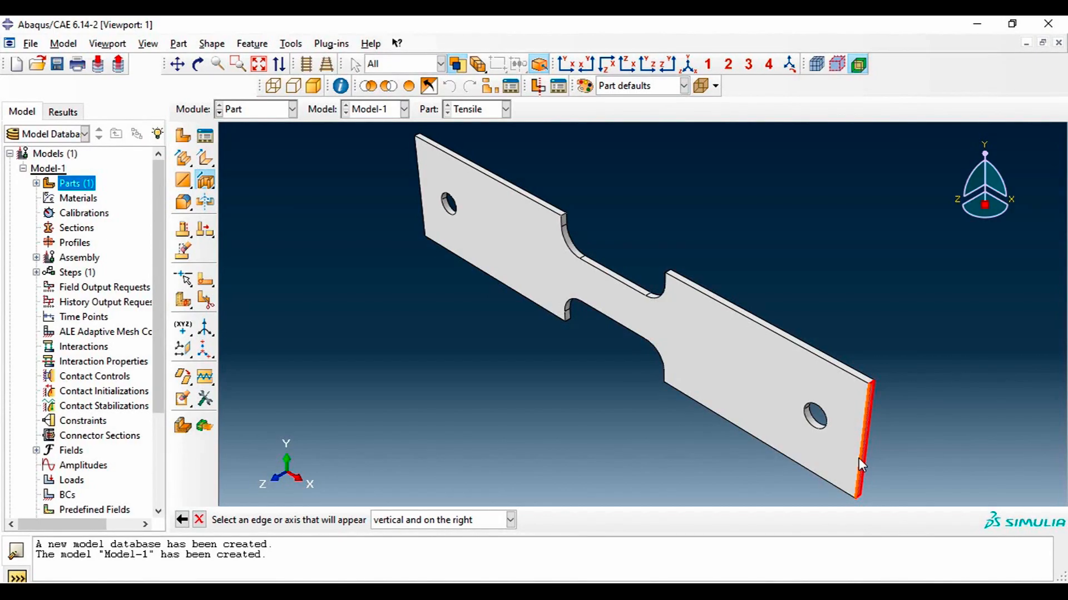
click(858, 459)
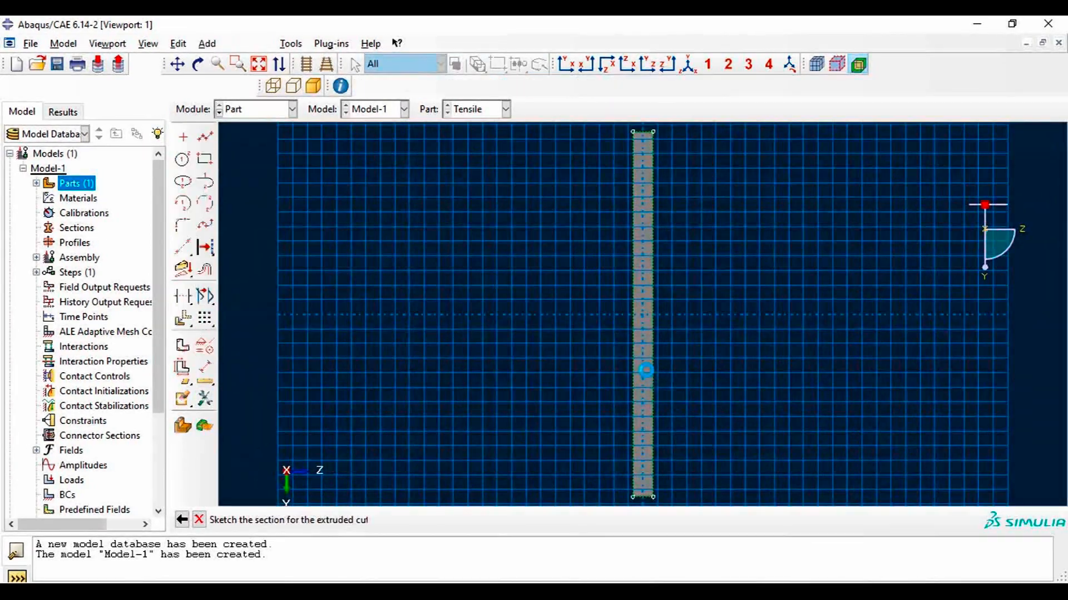
click(205, 160)
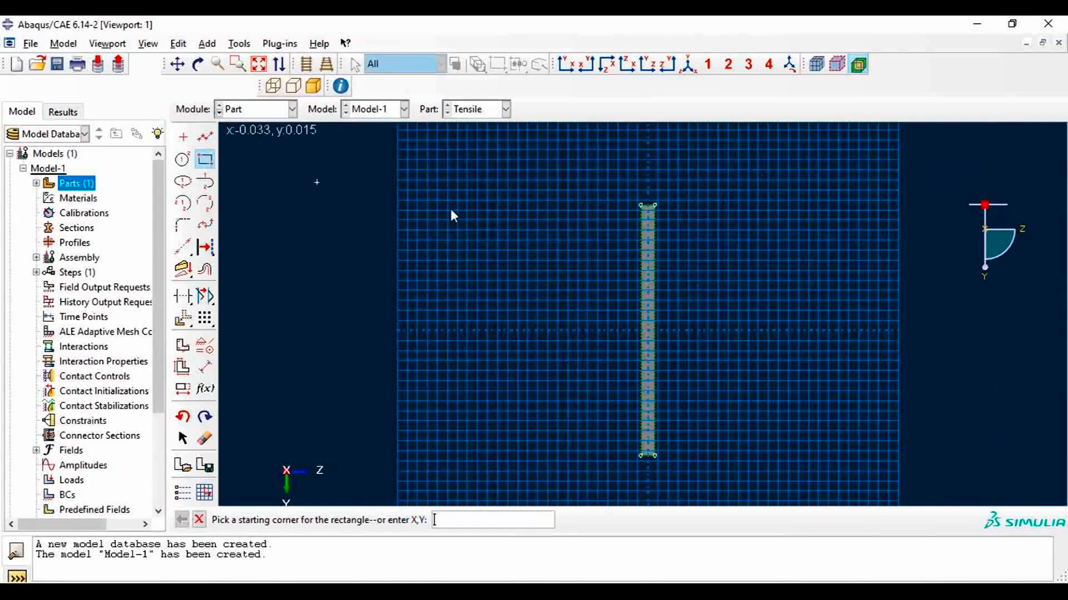
click(606, 193)
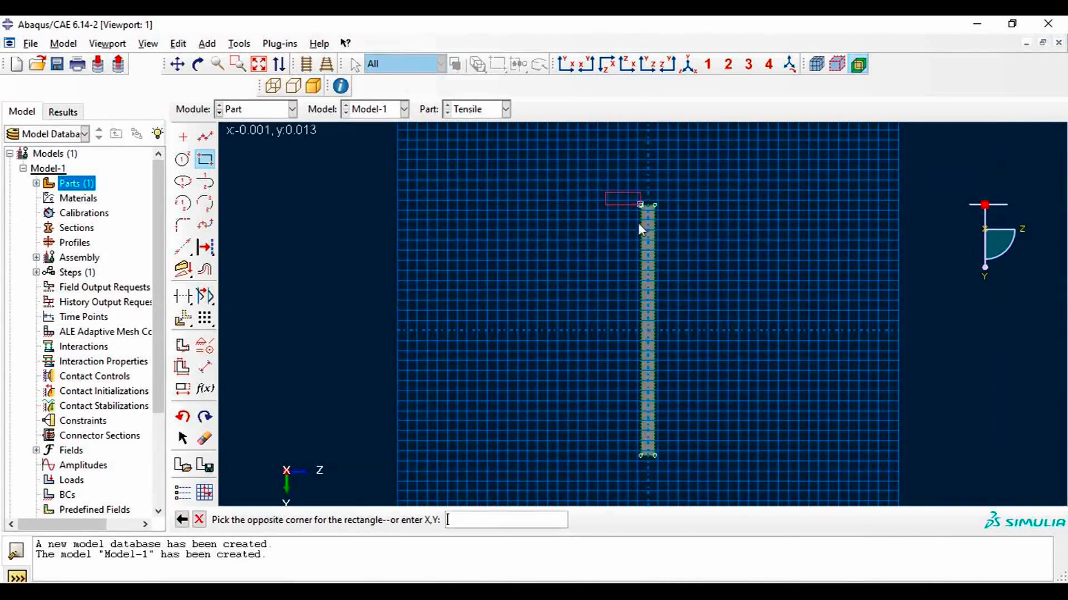
click(687, 474)
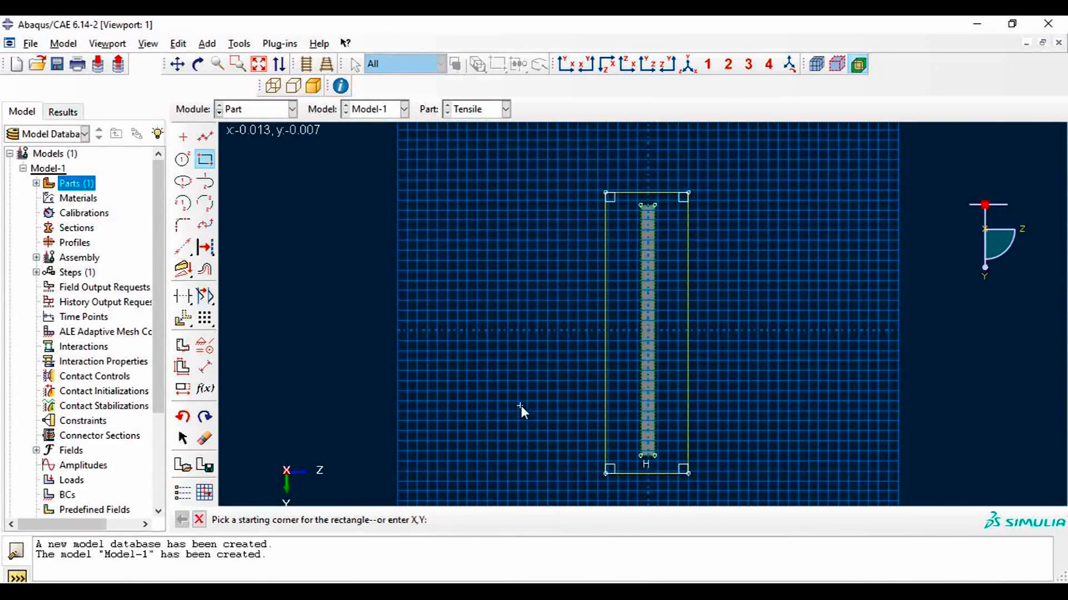
key(Escape)
click(390, 520)
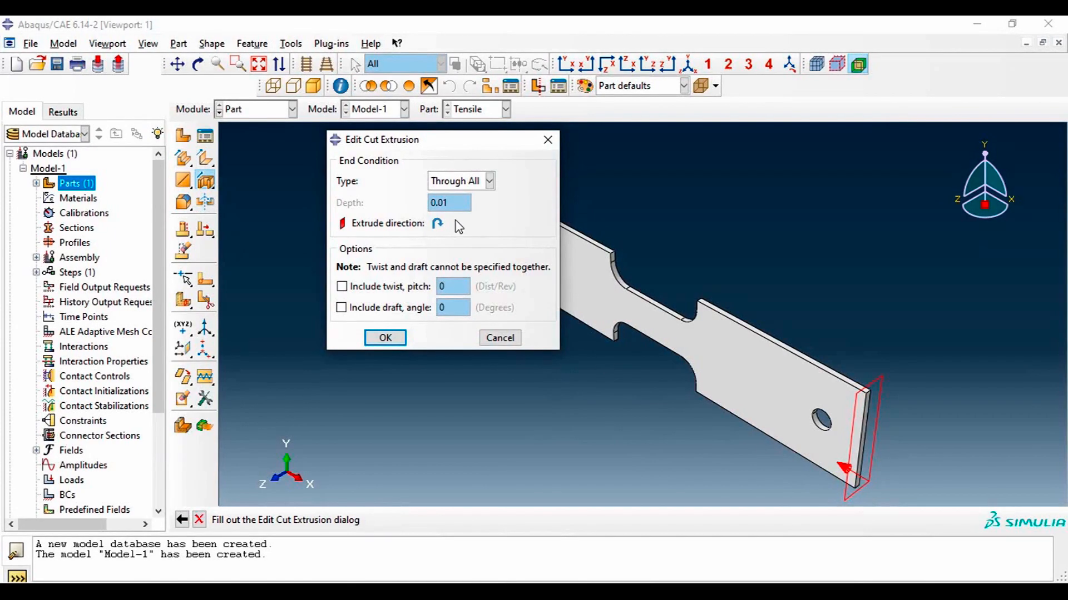
Cut the specimen from its +X end with a blind extruded cut 0.06 deep
click(464, 185)
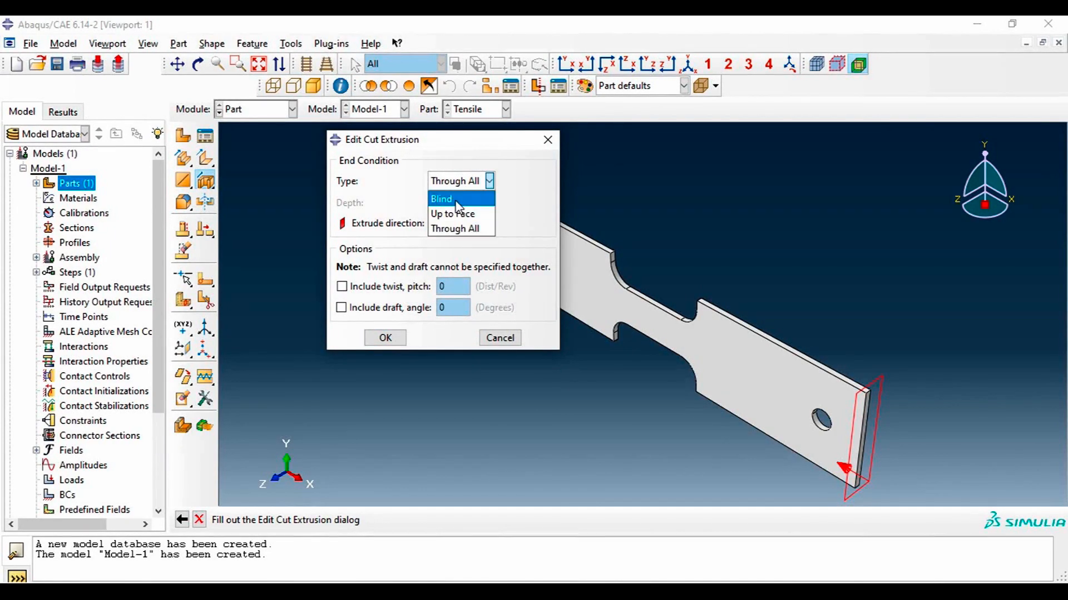
click(460, 201)
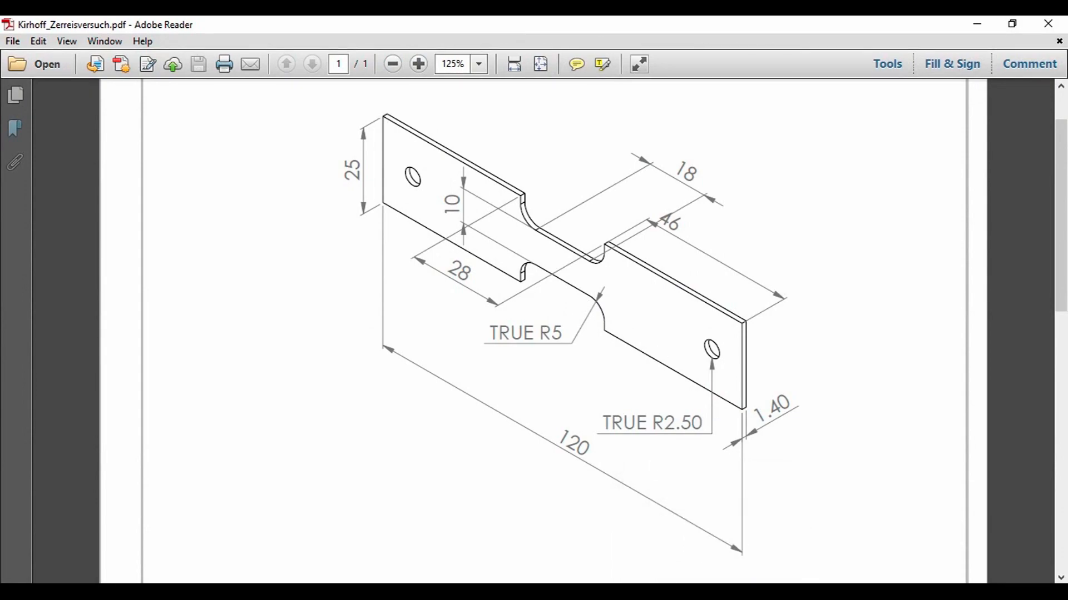
key(alt+Tab)
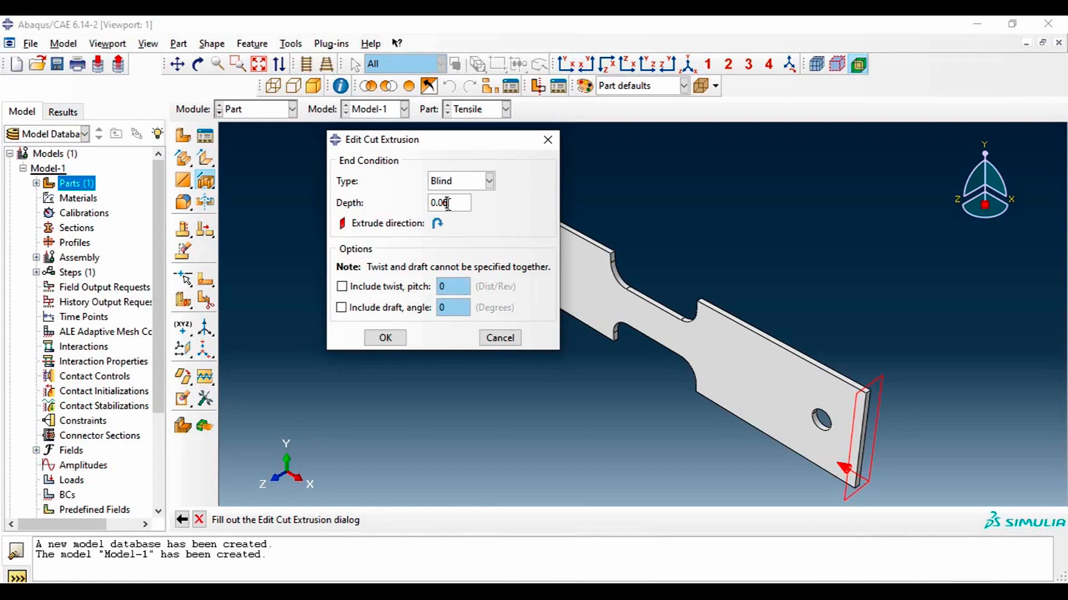
click(385, 338)
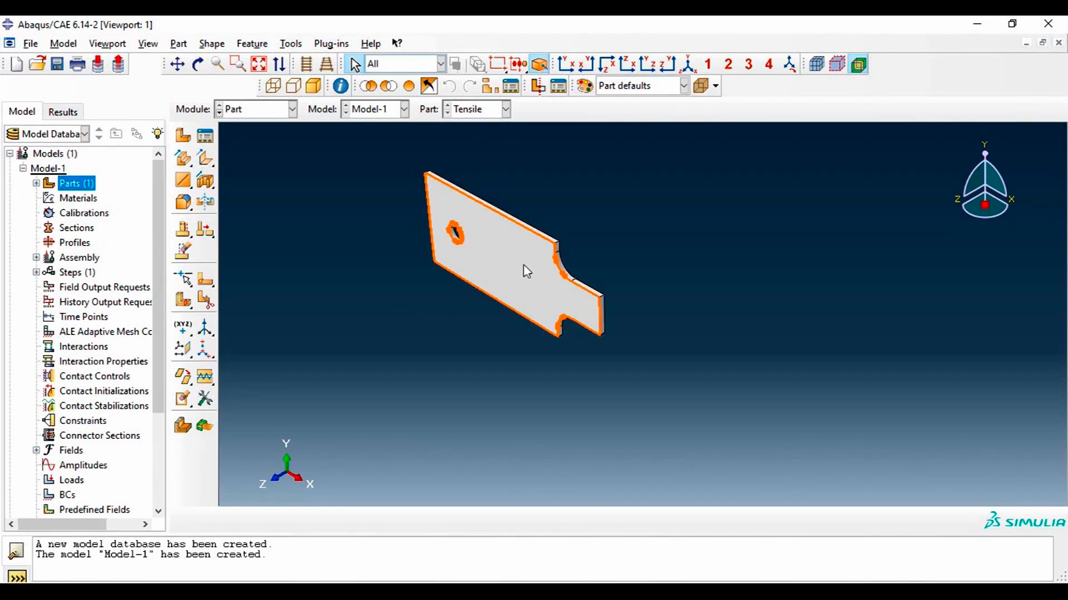
Start an extruded cut on the long narrow -Y side face, with its short -X end edge vertical and on the right
ctrl+alt+middle_drag(503, 282, 548, 263)
ctrl+alt+drag(558, 247, 601, 196)
ctrl+alt+drag(605, 332, 541, 319)
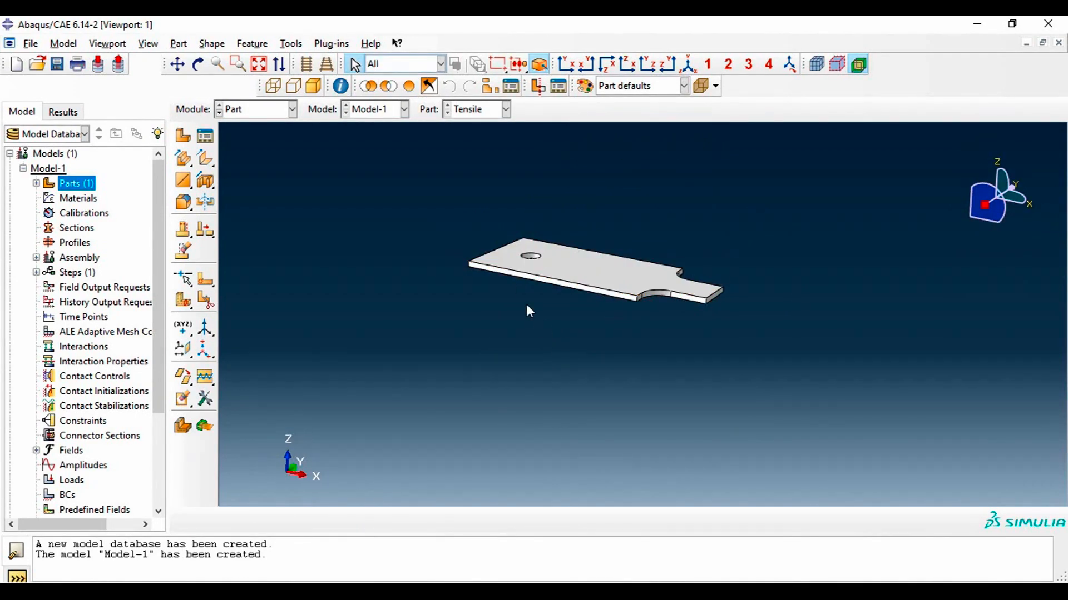
scroll(504, 270, down, 1)
click(205, 183)
click(601, 293)
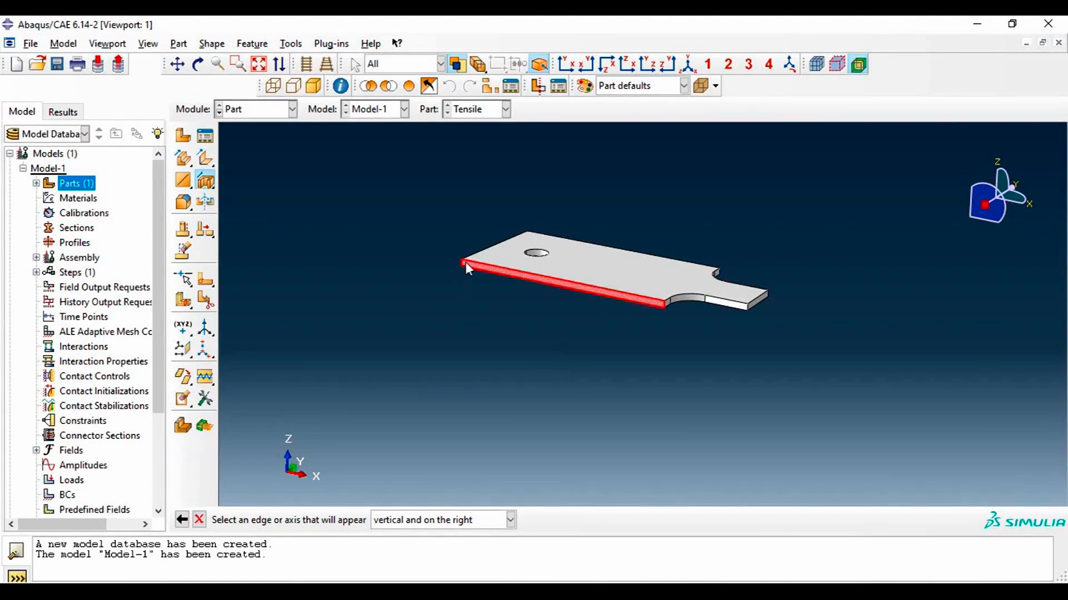
scroll(461, 263, down, 3)
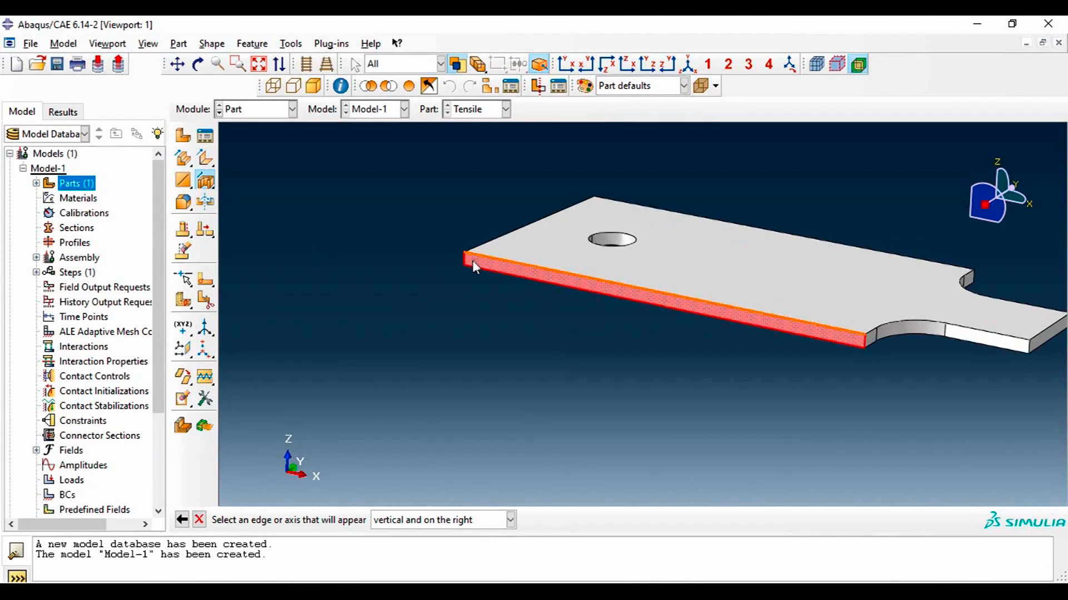
click(461, 262)
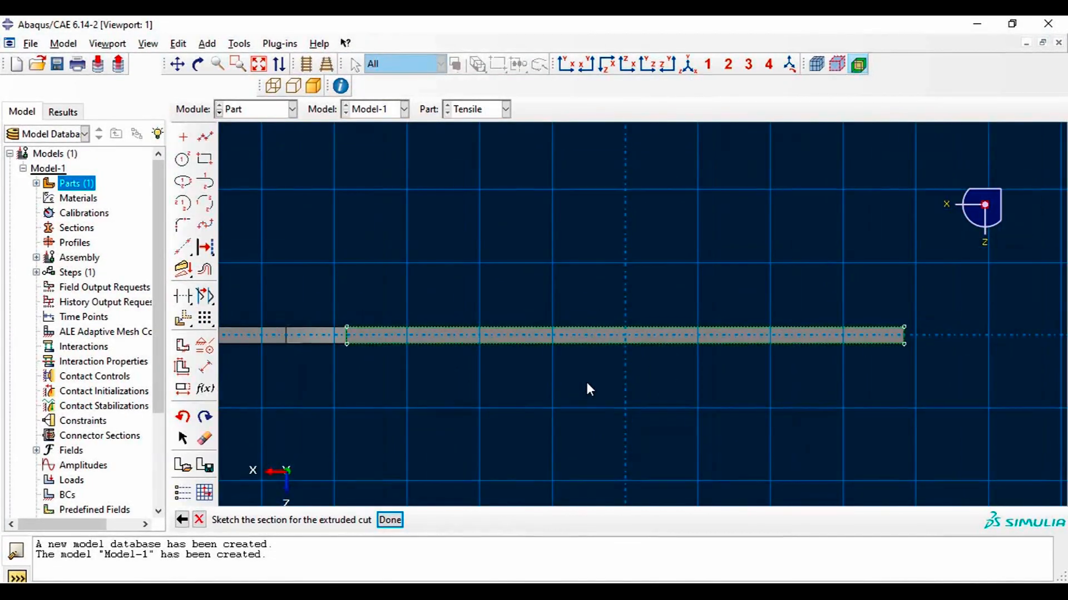
Sketch a rectangle enclosing the half specimen's whole side profile and finish the section for the extruded cut
scroll(586, 379, up, 1)
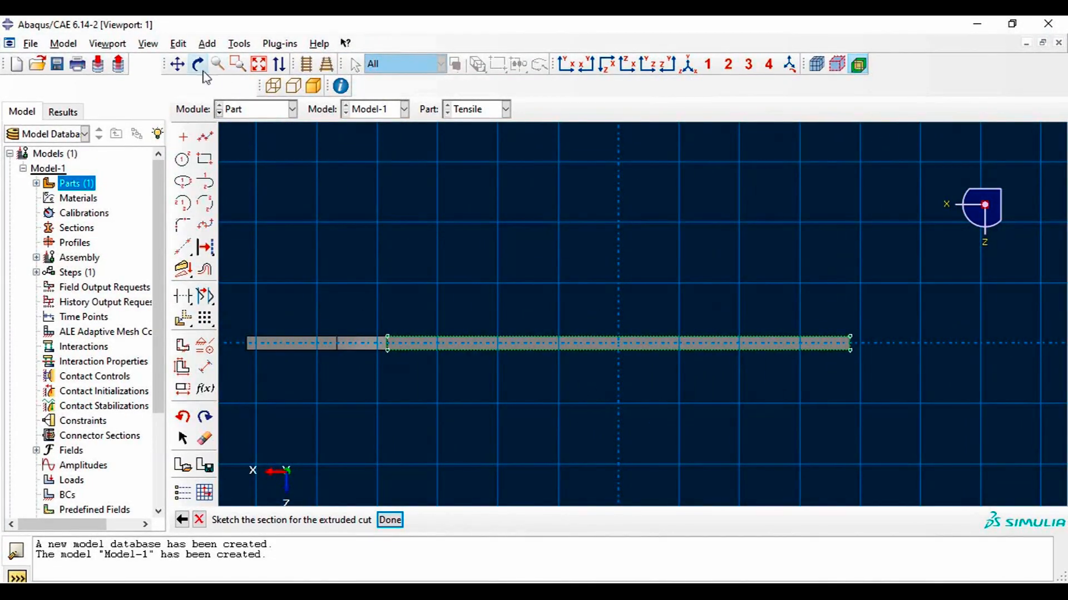
click(204, 160)
scroll(584, 286, up, 1)
click(288, 259)
click(838, 430)
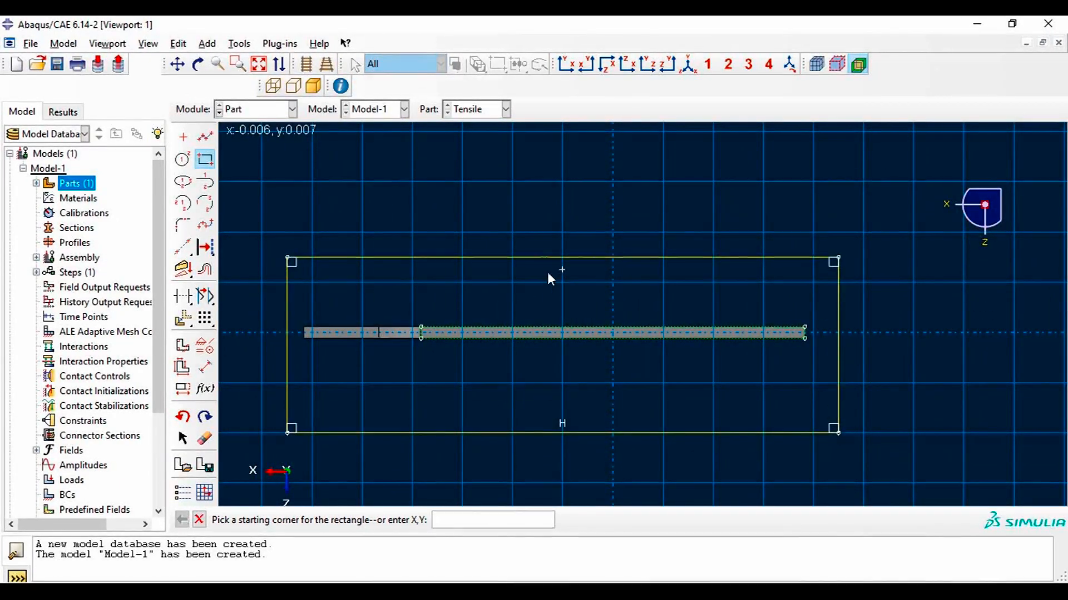
middle_click(502, 328)
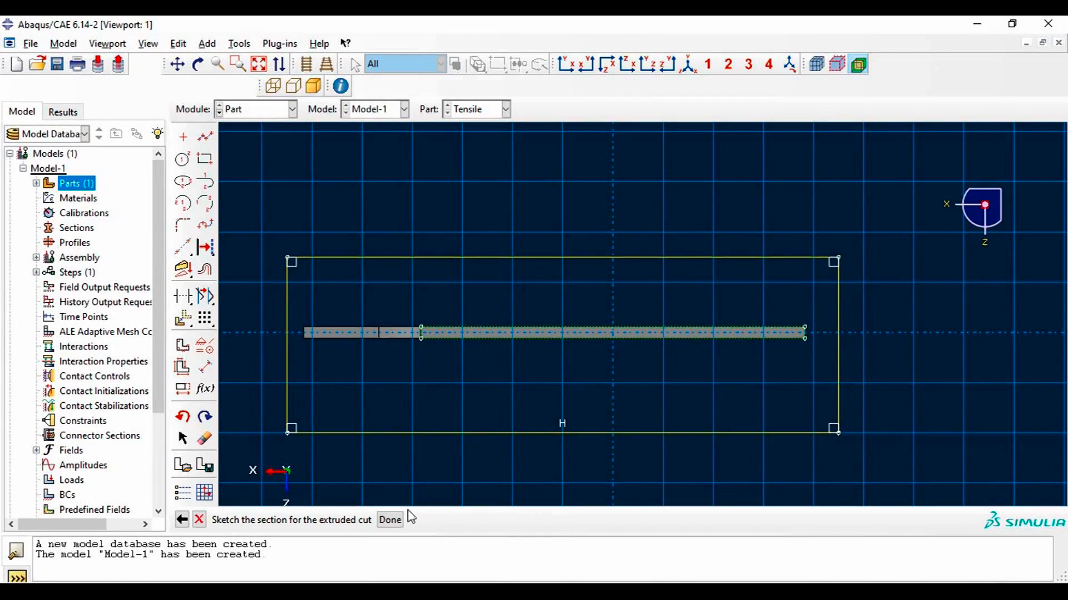
click(390, 520)
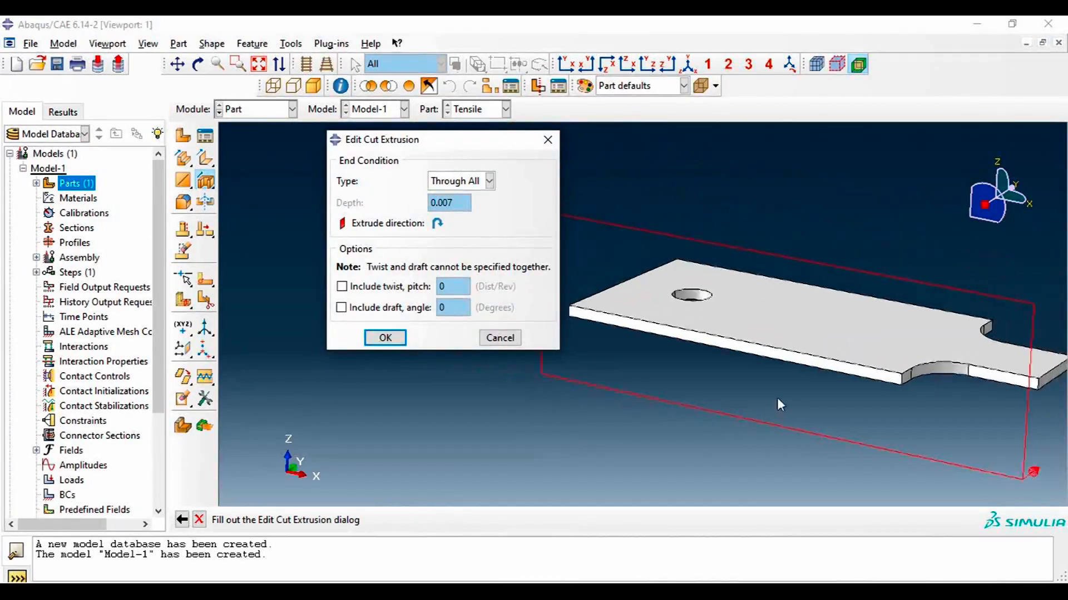
Inspect the cut direction on the specimen and check its width in the Kirhoff_Zerreisversuch.pdf drawing
ctrl+alt+drag(838, 324, 728, 321)
ctrl+alt+middle_drag(776, 386, 789, 300)
ctrl+alt+drag(679, 381, 681, 439)
scroll(683, 436, up, 2)
scroll(683, 436, up, 1)
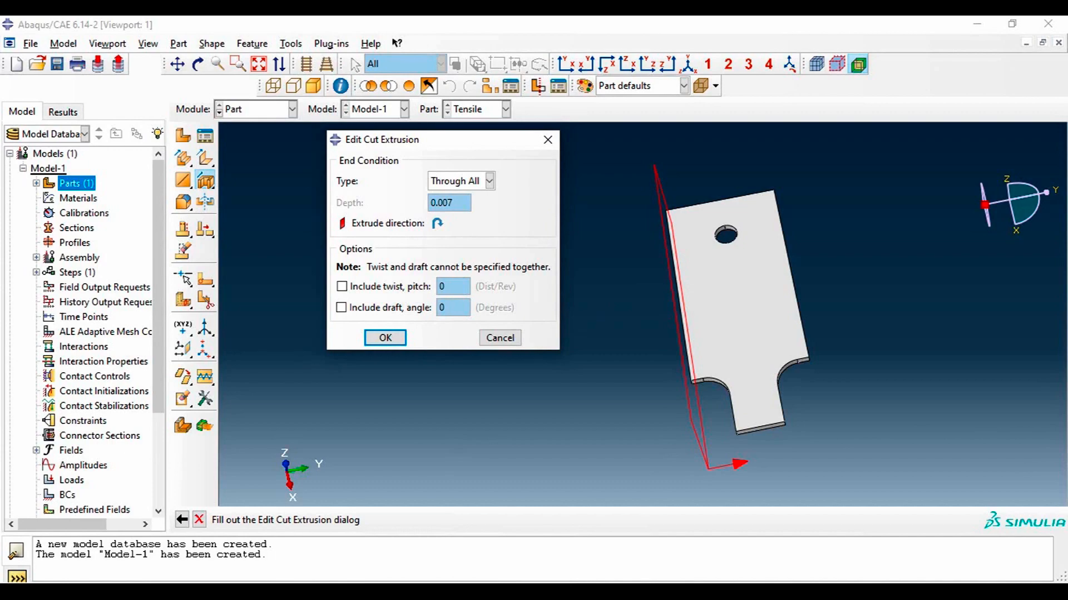
key(alt+Tab)
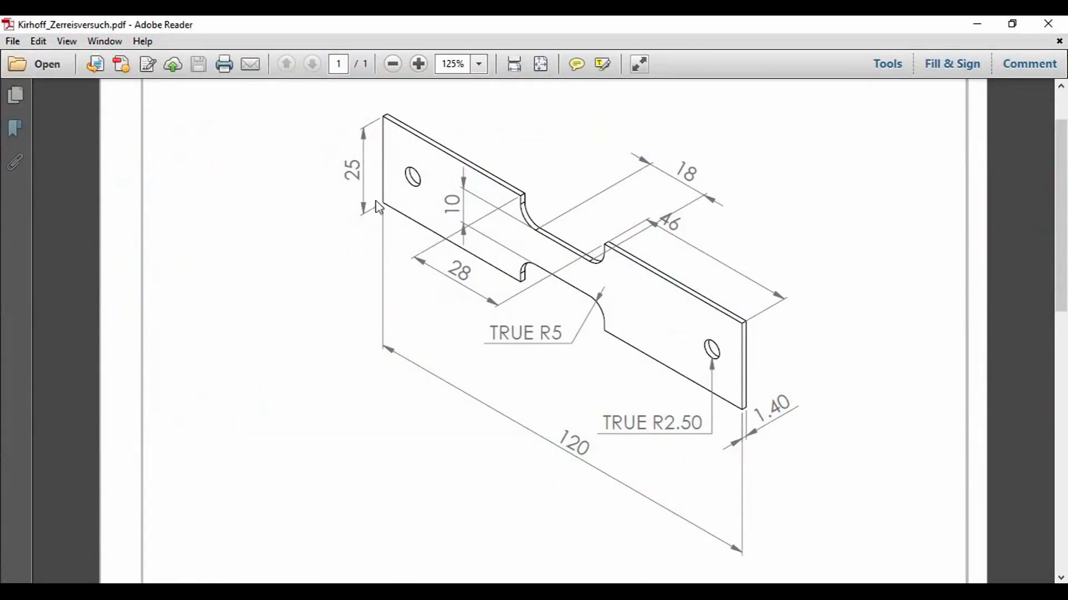
mouse_move(709, 591)
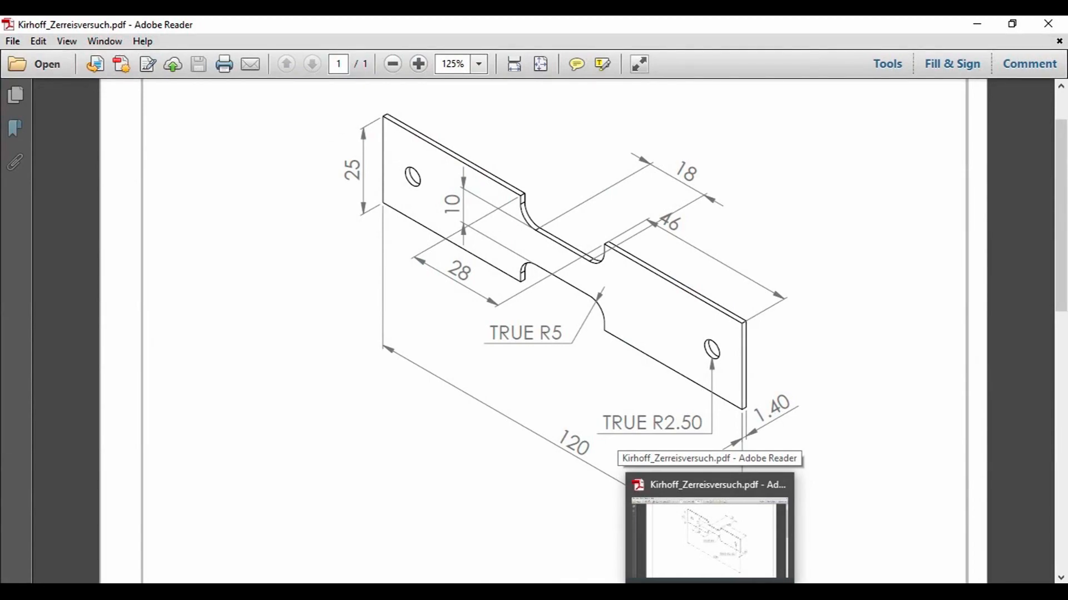
key(alt+Tab)
Cut away half of the specimen's width with a blind extruded cut 0.0125 deep
click(456, 184)
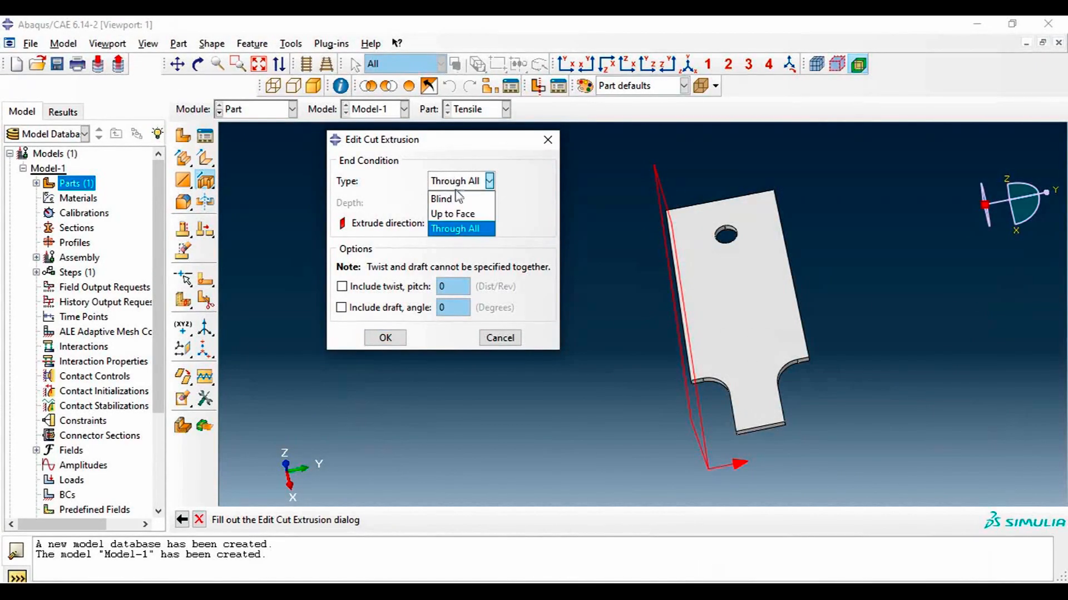
click(456, 198)
drag(447, 203, 442, 204)
text(125)
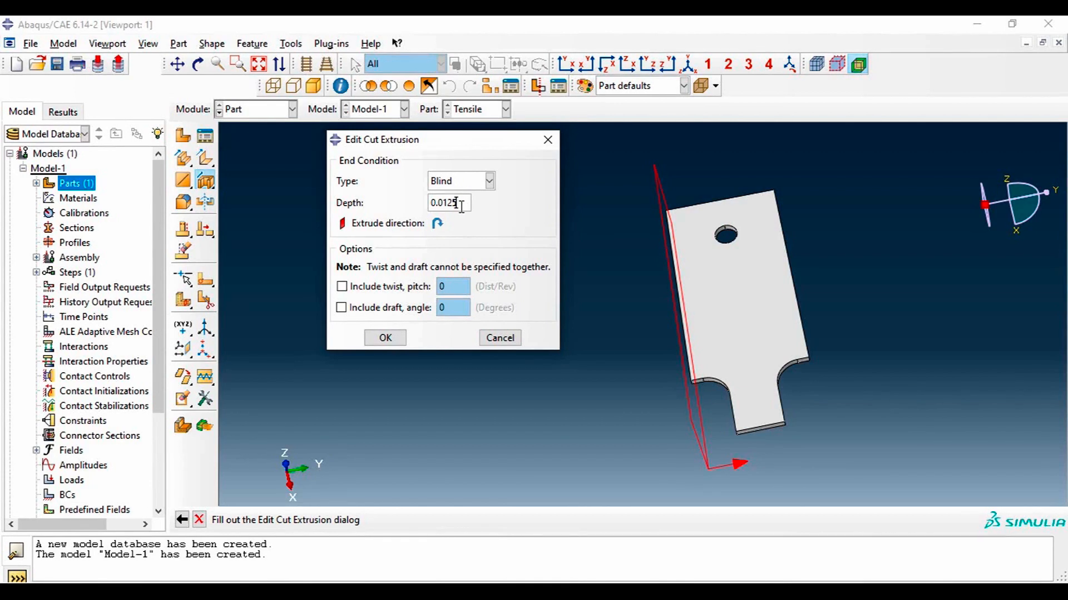
click(383, 340)
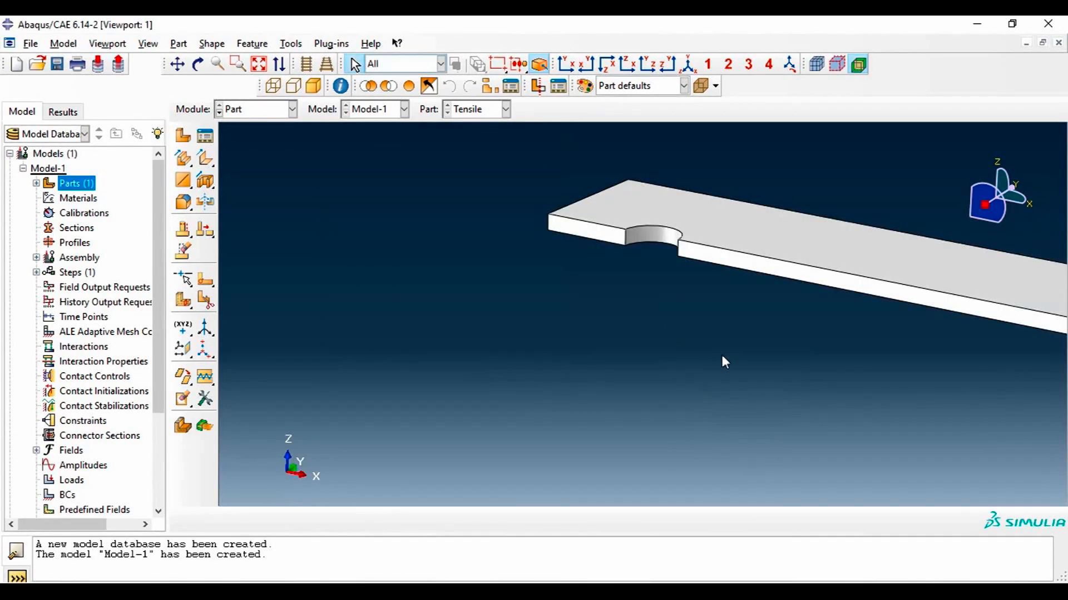
Examine the cut specimen's front face, from the half hole to the narrowed gauge end
scroll(744, 358, up, 3)
ctrl+alt+drag(762, 278, 671, 354)
scroll(606, 355, up, 3)
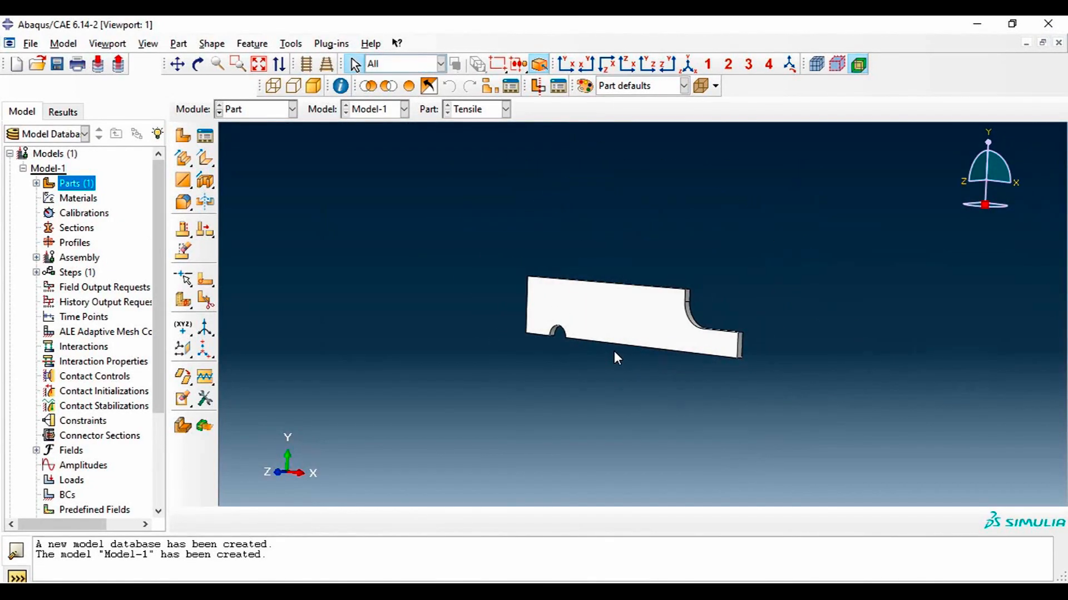
scroll(576, 353, down, 1)
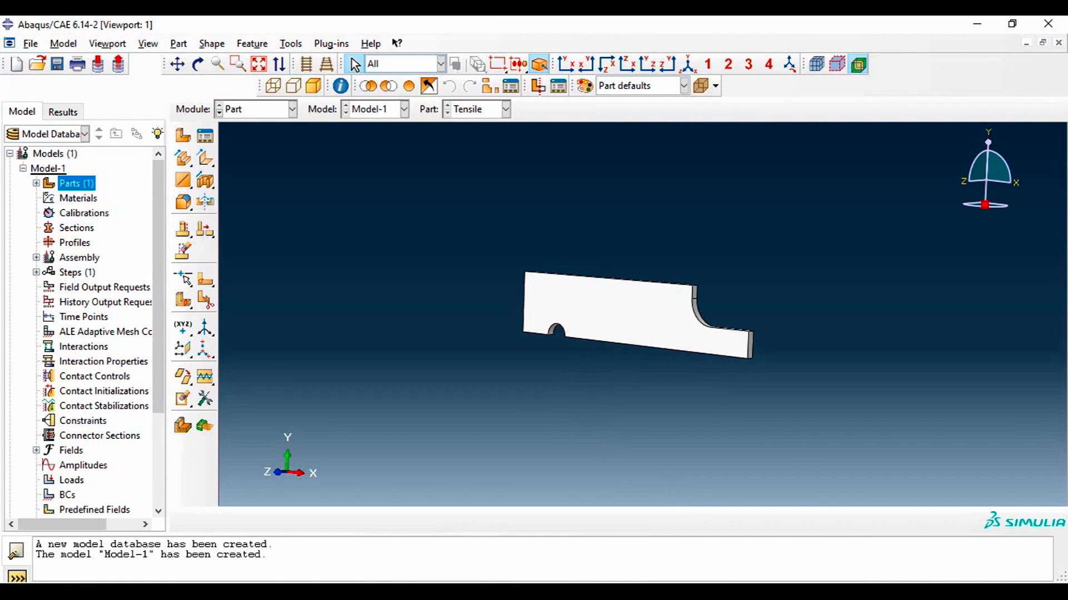
scroll(665, 356, down, 3)
scroll(656, 359, up, 2)
scroll(623, 397, up, 2)
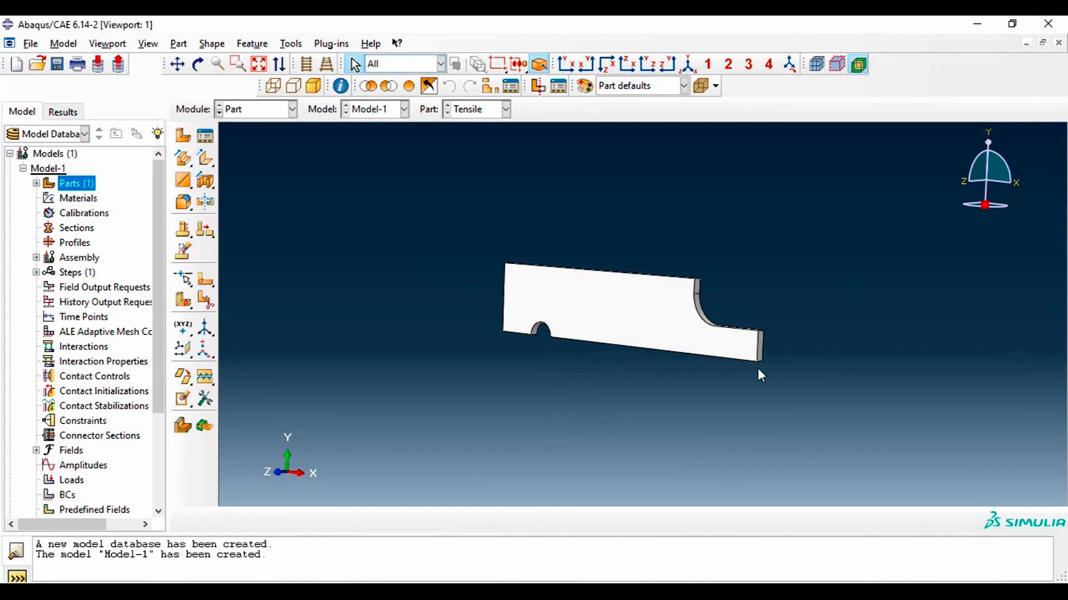
scroll(692, 376, down, 1)
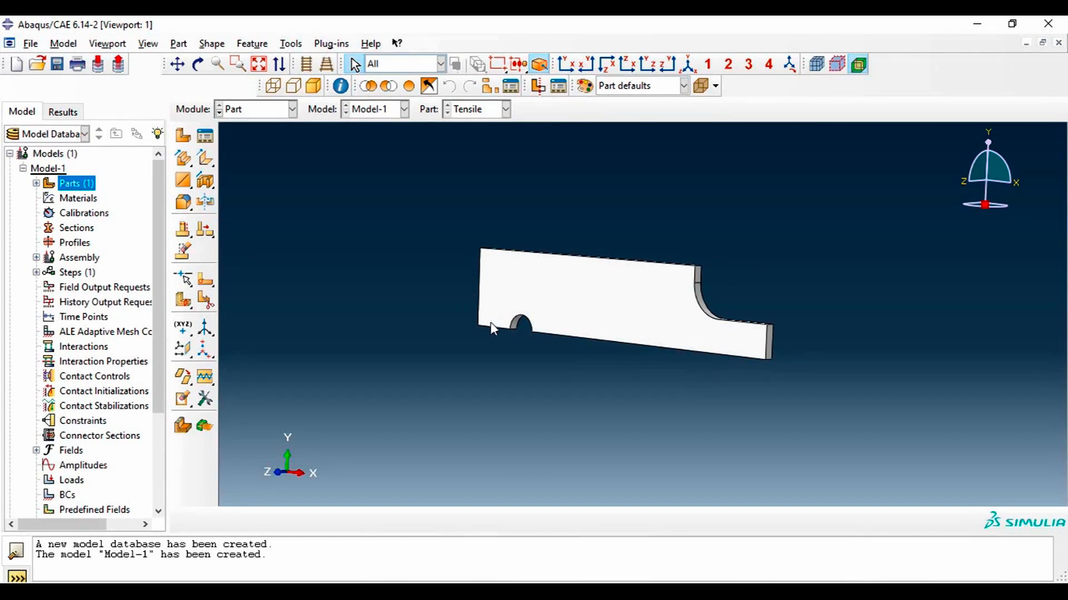
click(183, 136)
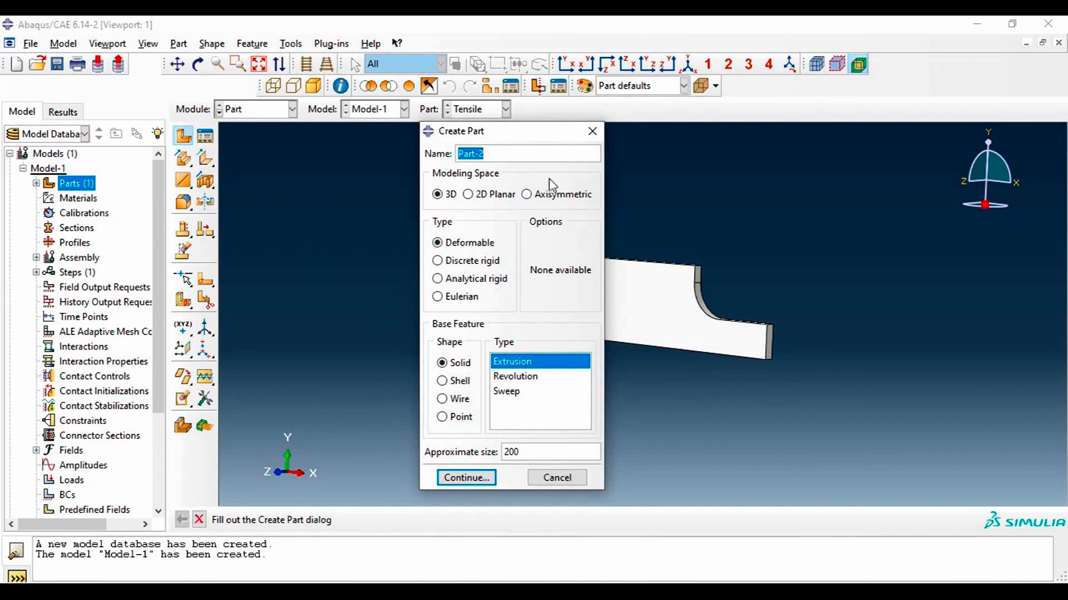
drag(553, 136, 268, 148)
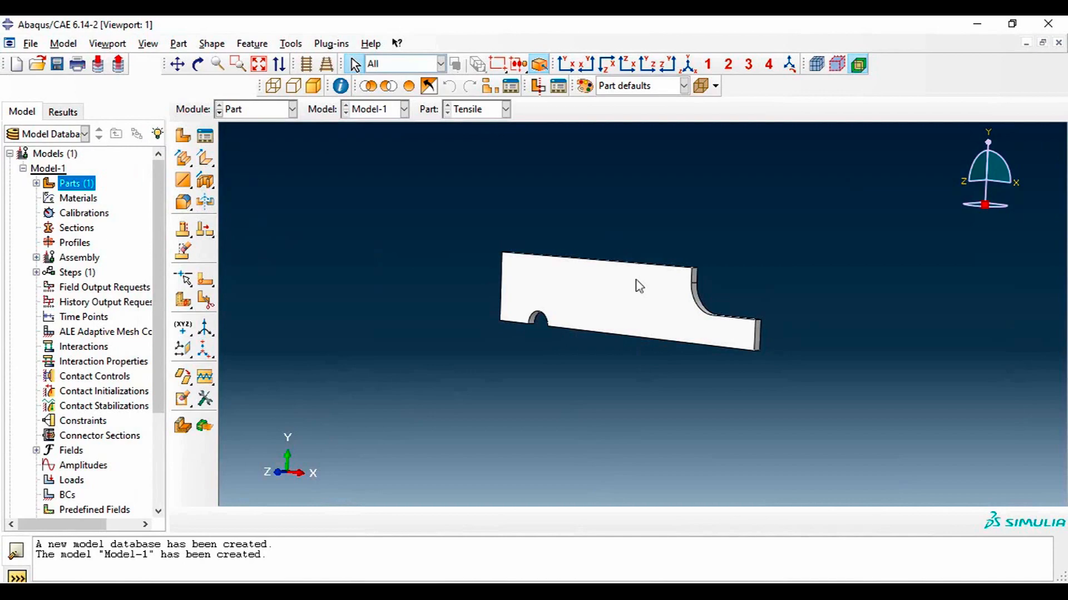
ctrl+alt+drag(639, 286, 660, 269)
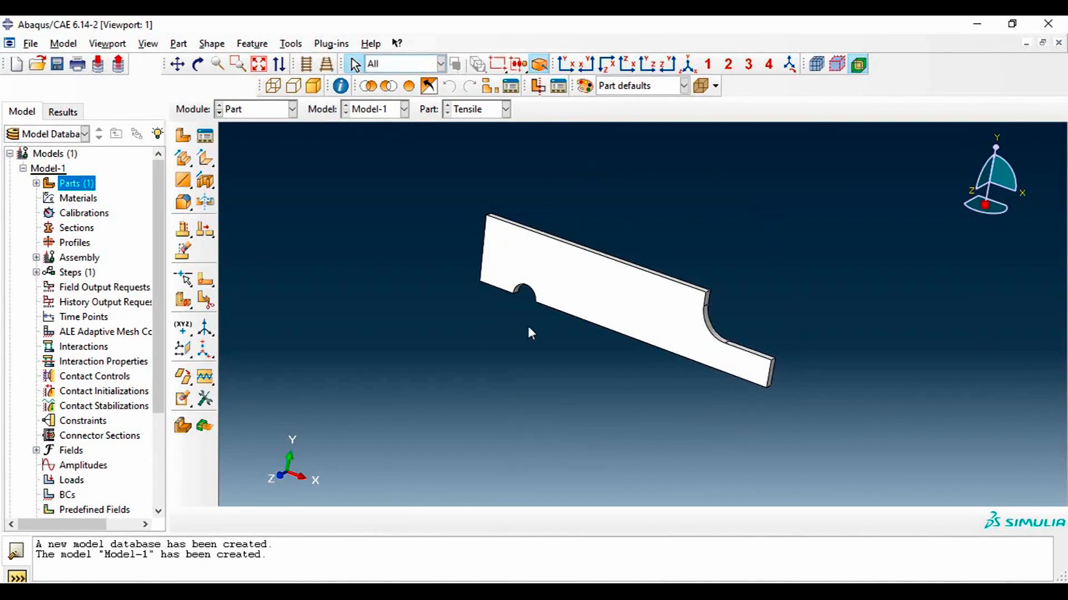
In the Property module, create a material named Steel and add a density behavior to it
click(270, 115)
click(239, 139)
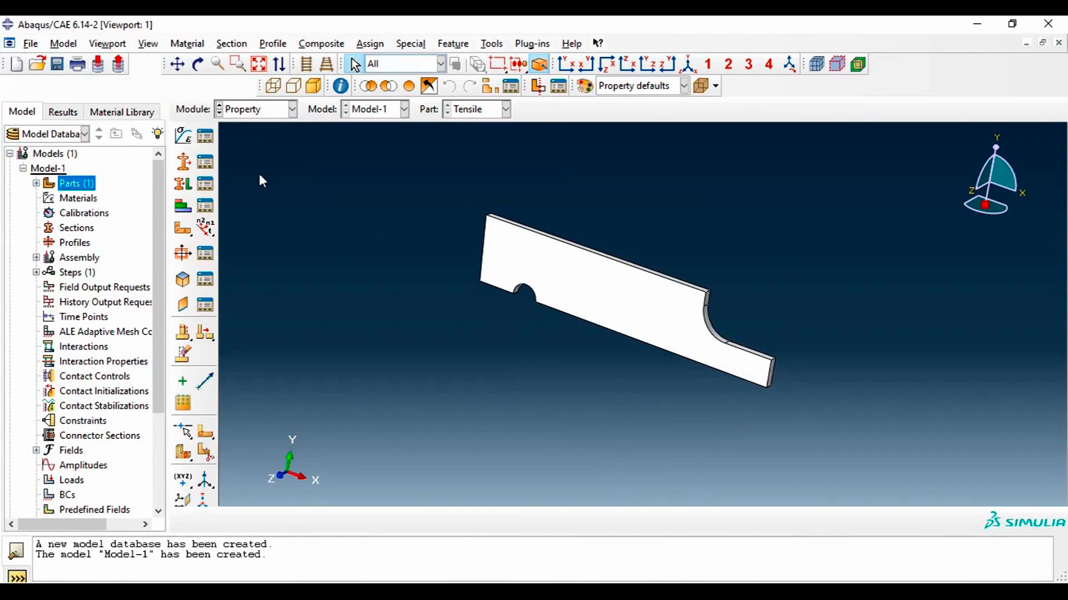
click(185, 137)
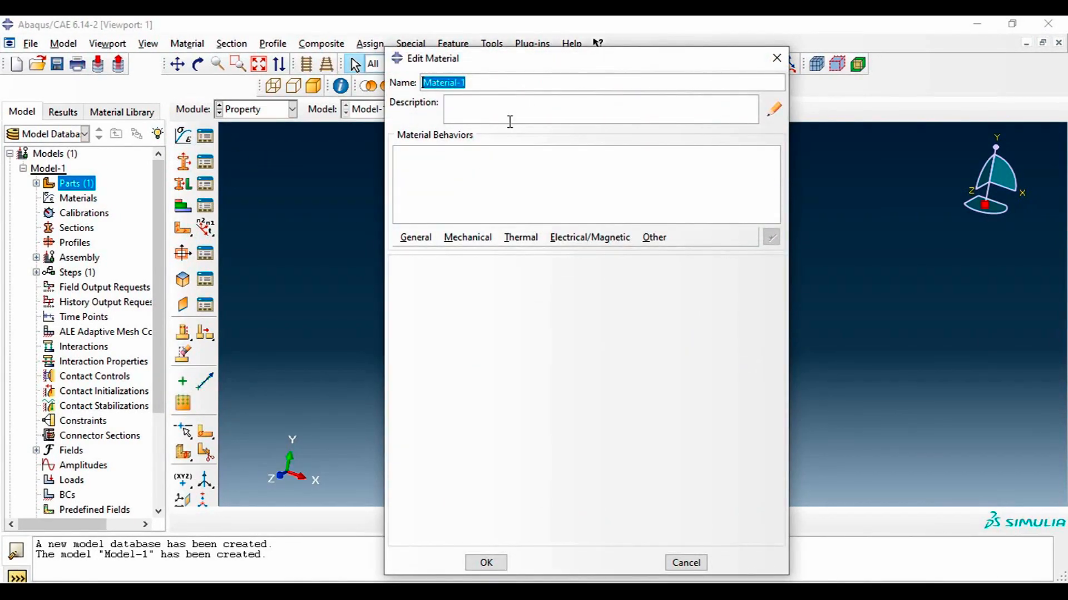
text(S)
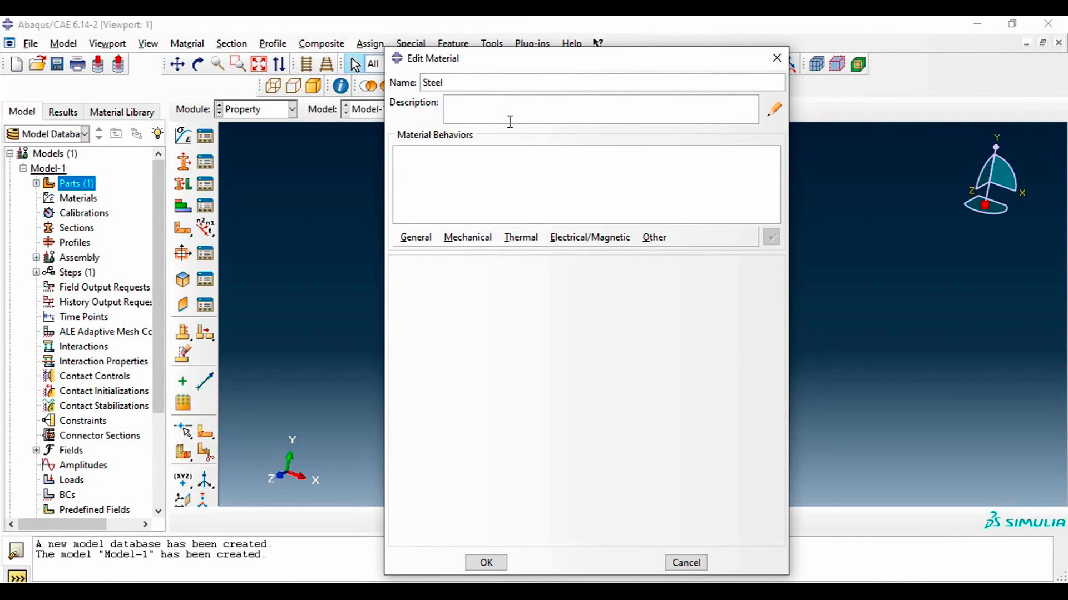
text(teel)
click(426, 236)
click(429, 255)
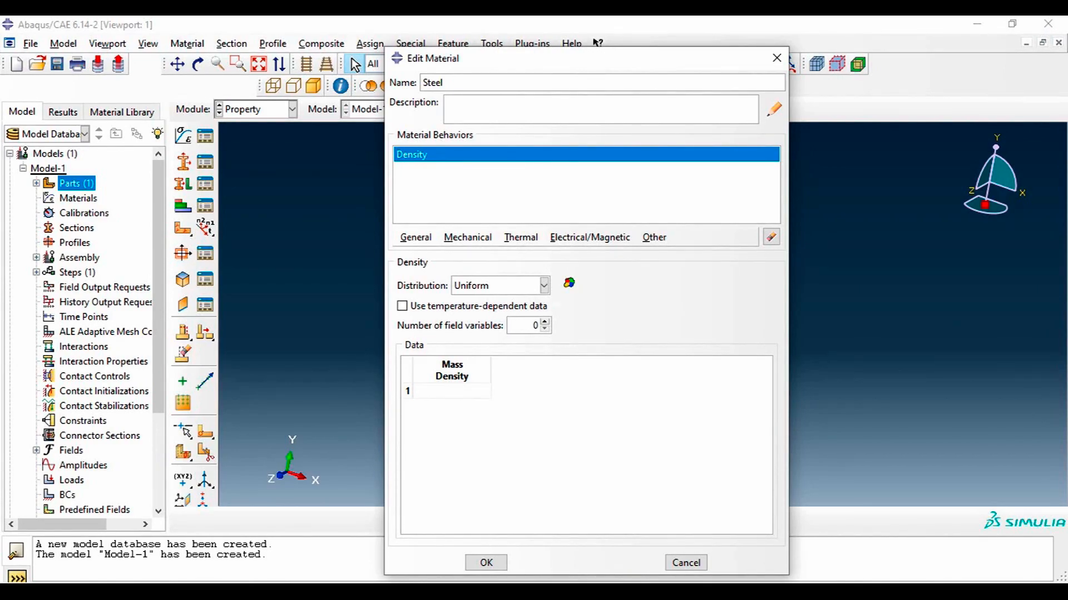
Open Property.txt from folder 4 in Notepad and place it beside the material's density table
mouse_move(402, 592)
click(571, 534)
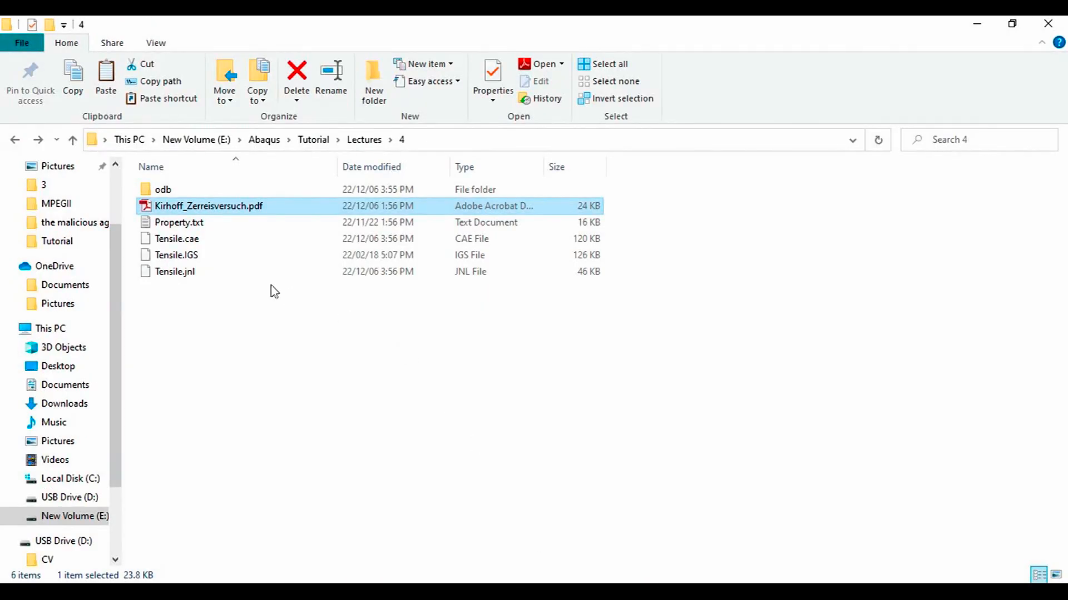
click(196, 225)
double_click(196, 227)
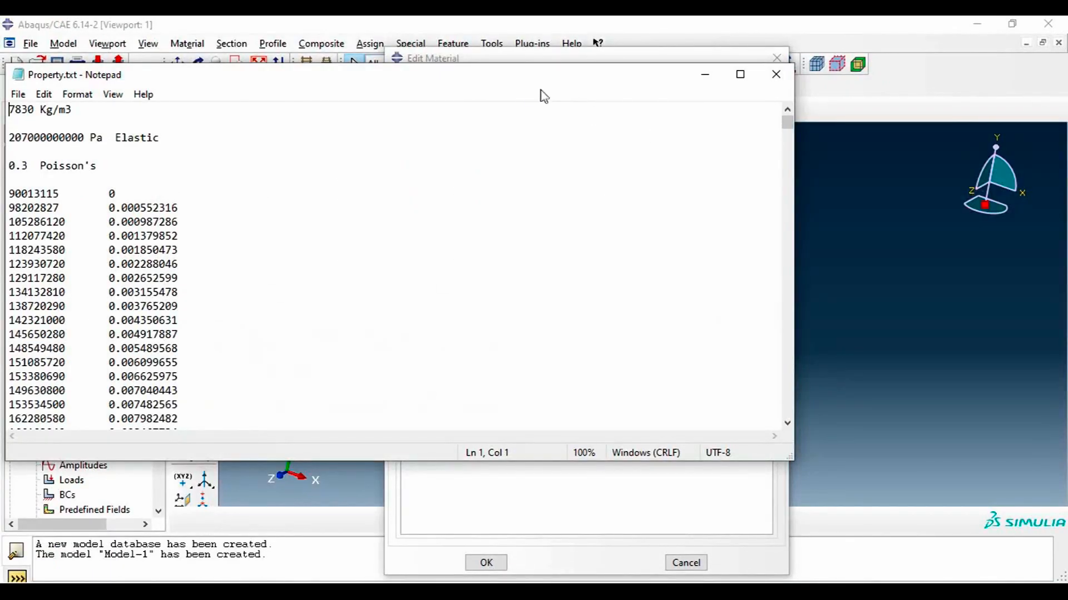
drag(512, 77, 1066, 250)
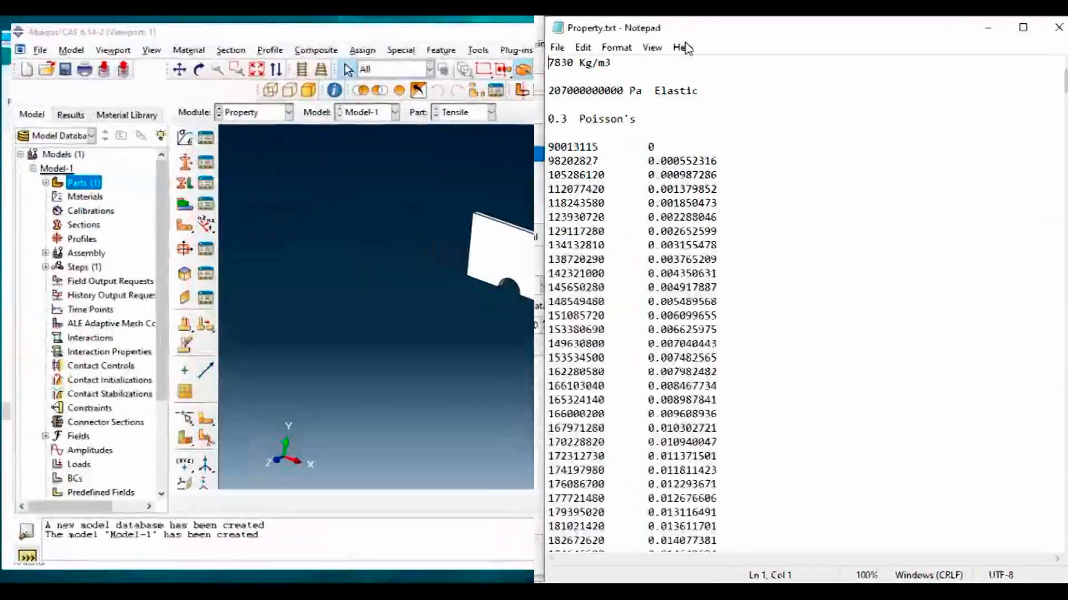
drag(681, 34, 809, 196)
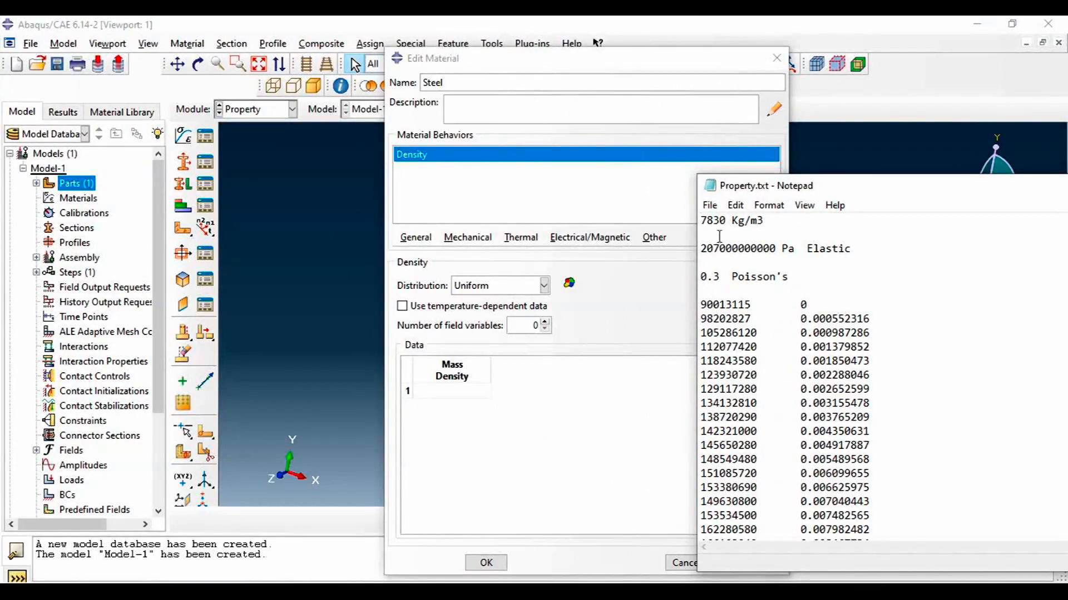
Copy the density value 7830 from Property.txt into Steel's mass density cell
drag(701, 223, 725, 228)
key(ctrl+c)
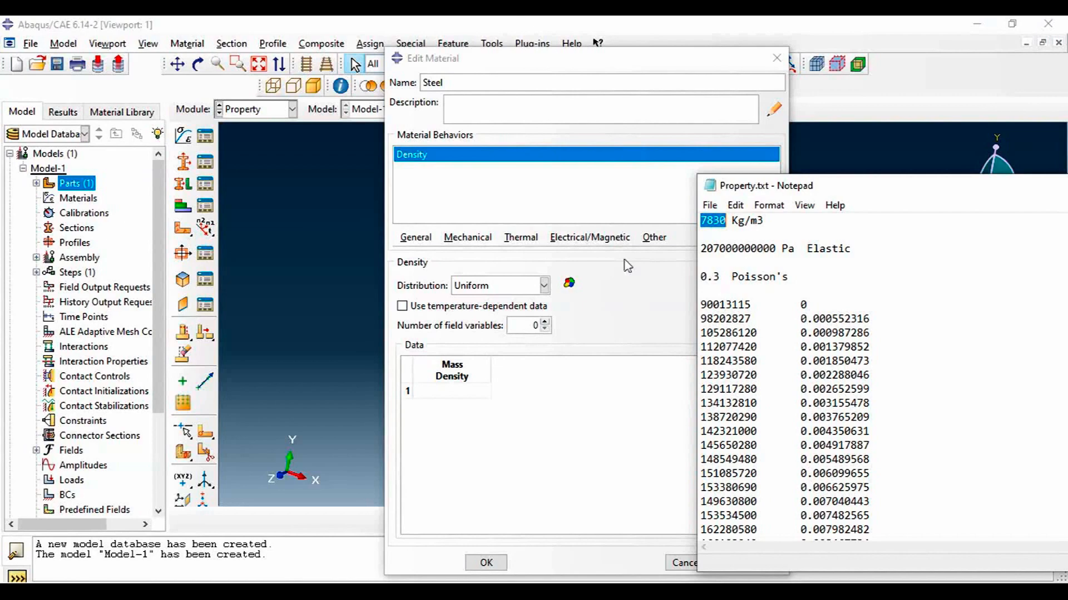
click(464, 394)
key(ctrl+v)
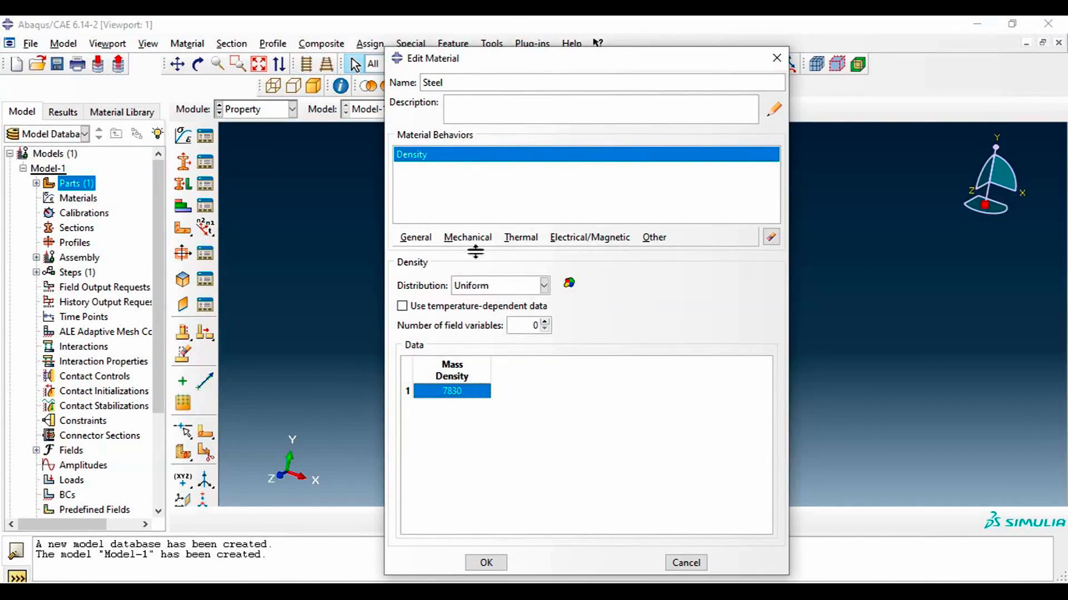
Add an elastic behavior to the Steel material
click(416, 237)
click(468, 237)
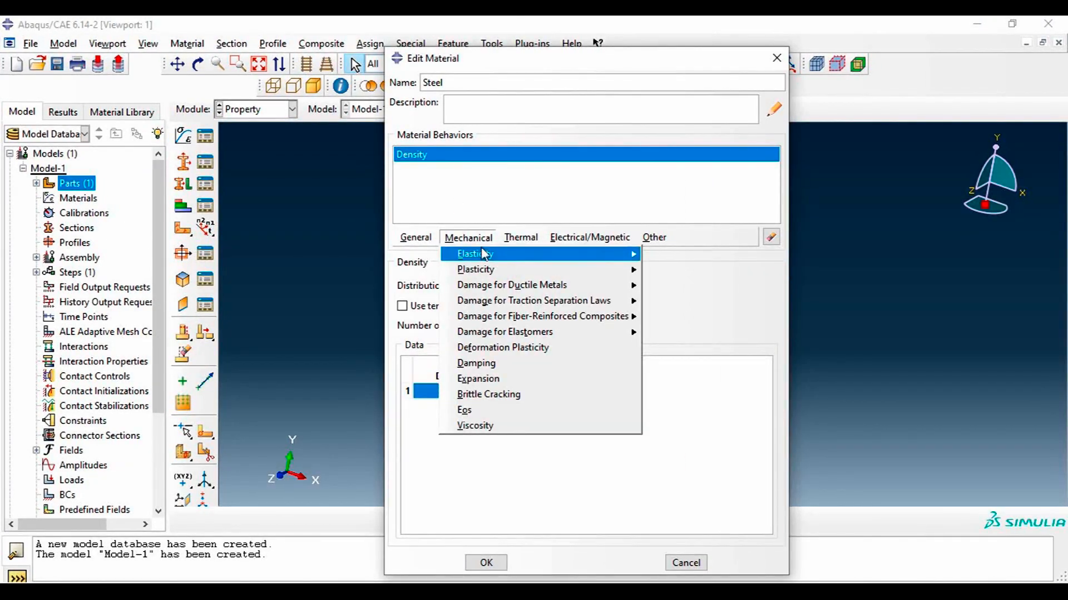
mouse_move(588, 267)
click(672, 255)
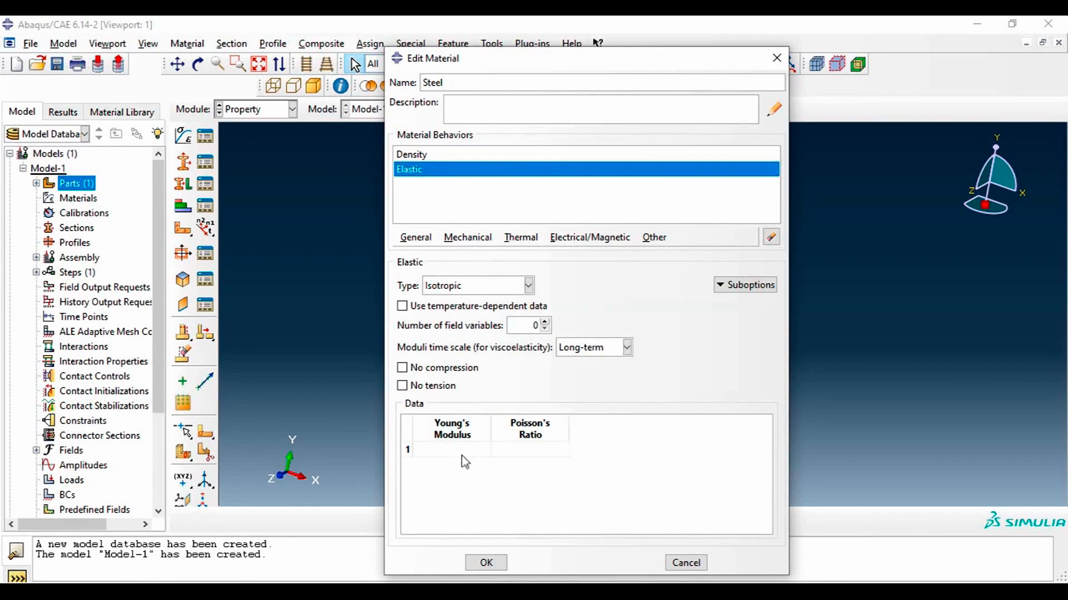
key(alt+Tab)
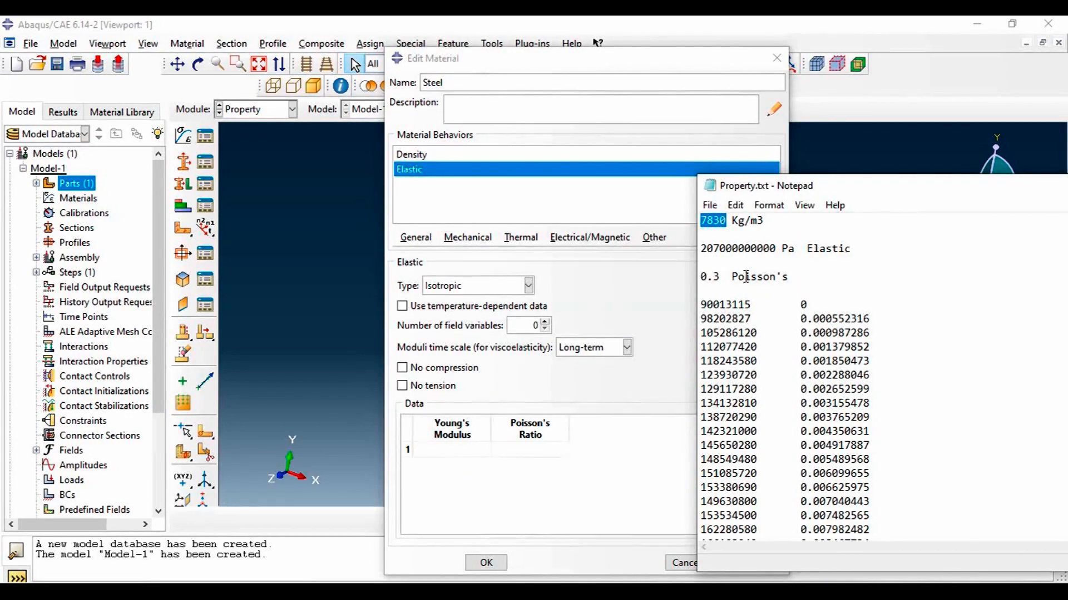
drag(701, 249, 770, 253)
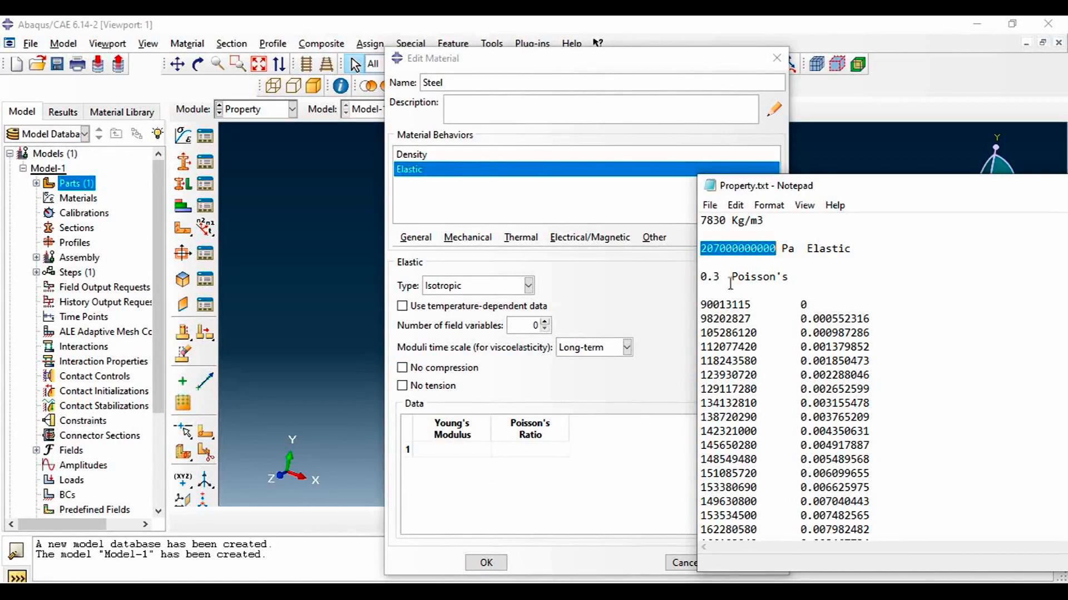
click(447, 450)
key(ctrl+v)
click(547, 451)
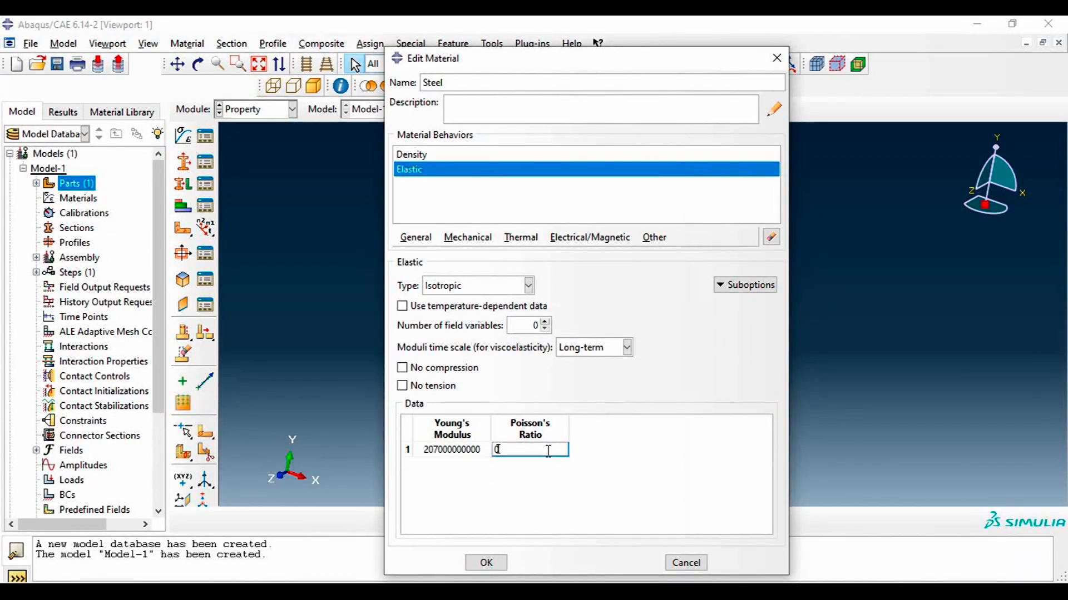
text(0.3)
Add a plastic behavior to Steel and enable temperature-dependent data for it
click(464, 238)
mouse_move(605, 274)
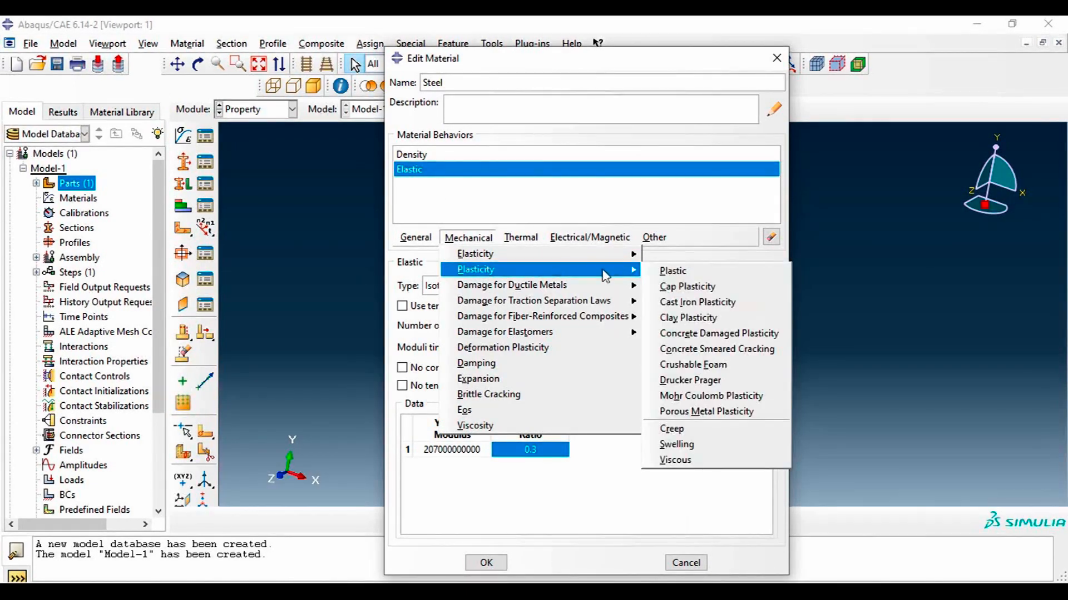
click(670, 271)
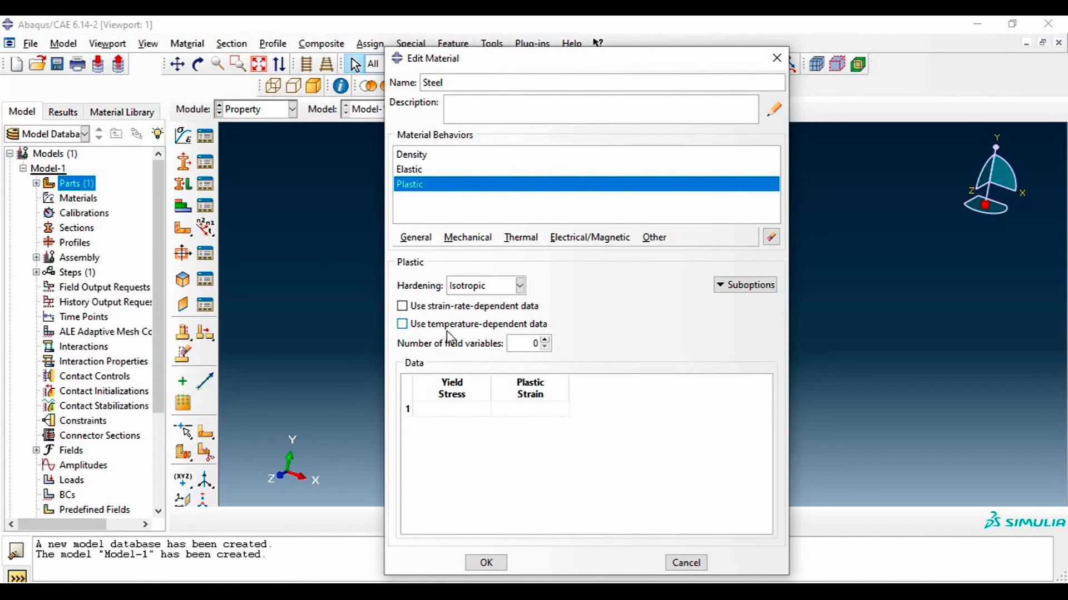
click(407, 326)
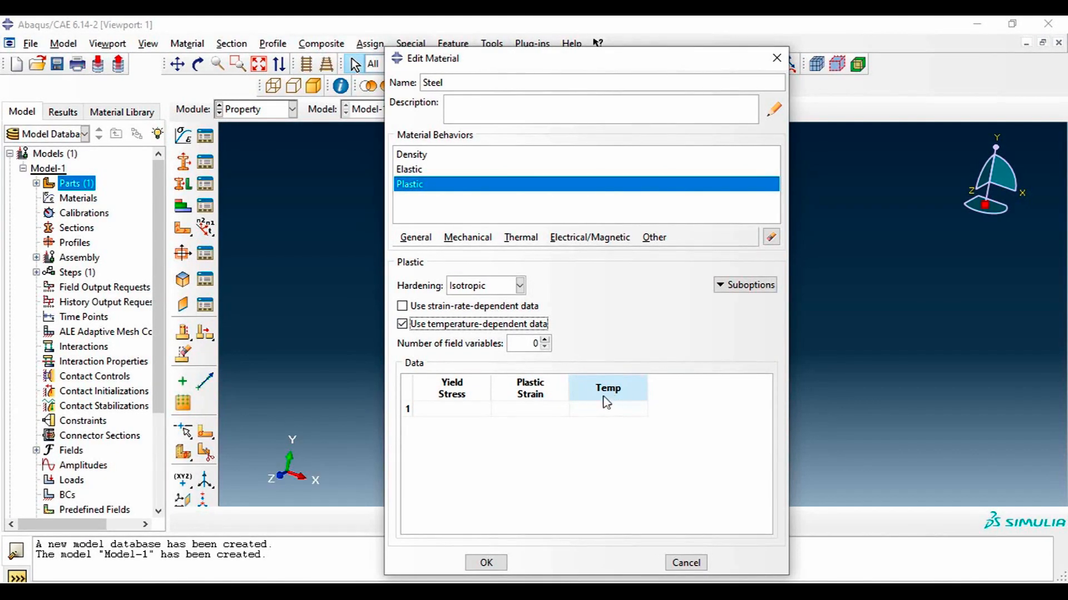
Bring Property.txt forward, place it over the material dialog and try to select the yield stress and plastic strain rows
key(alt+Tab)
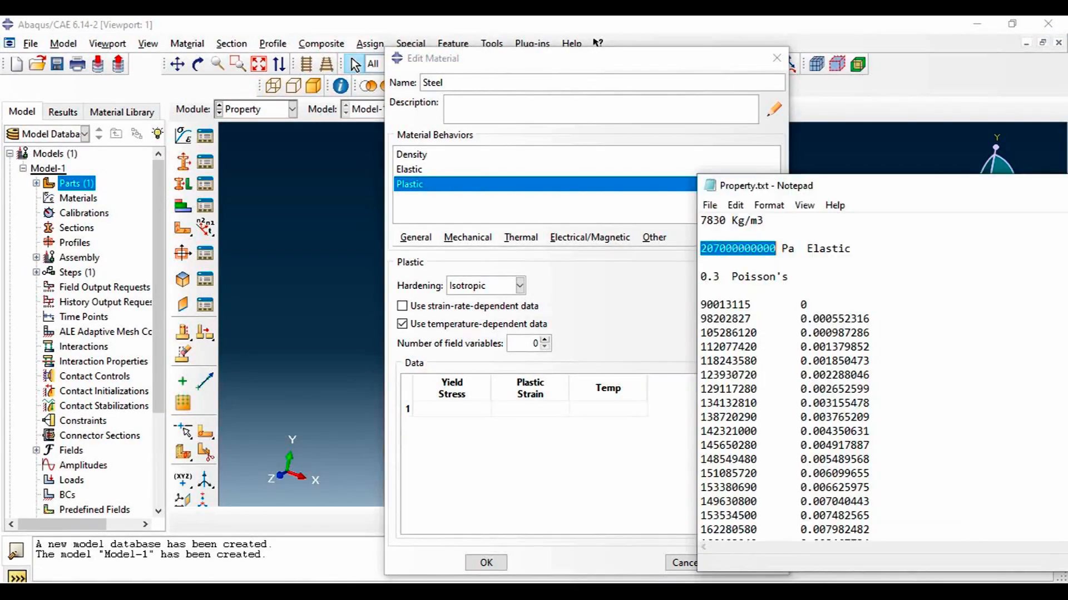
drag(834, 186, 324, 89)
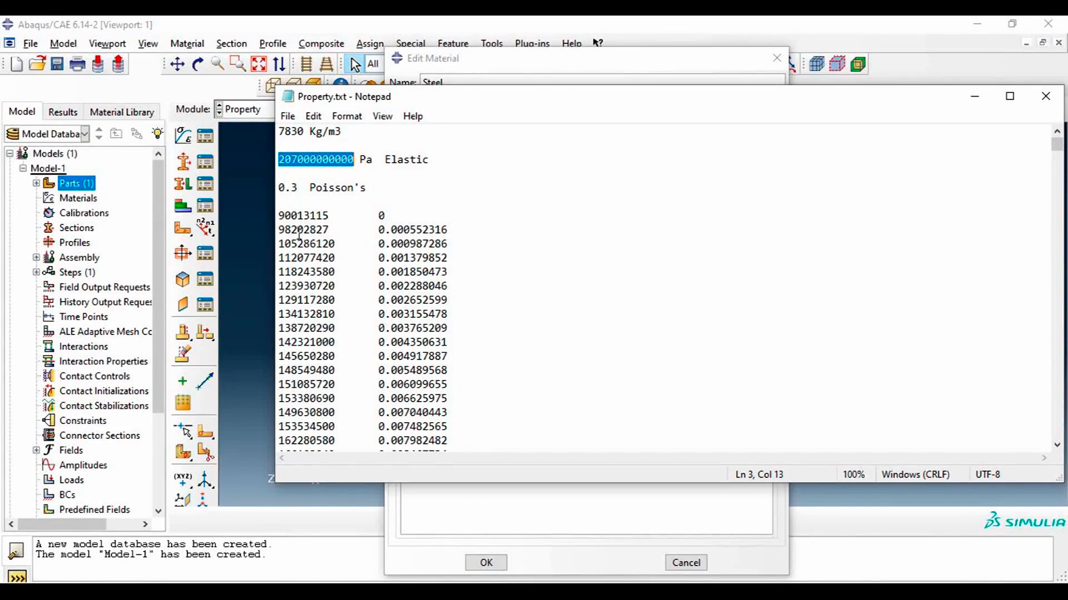
drag(278, 213, 443, 427)
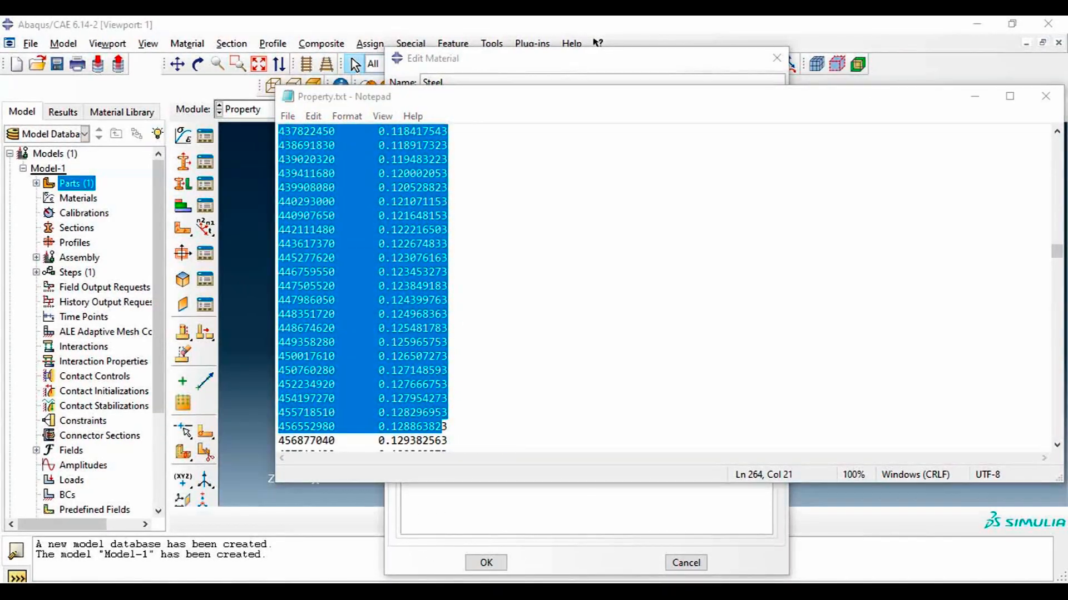
Launch Excel
key(super)
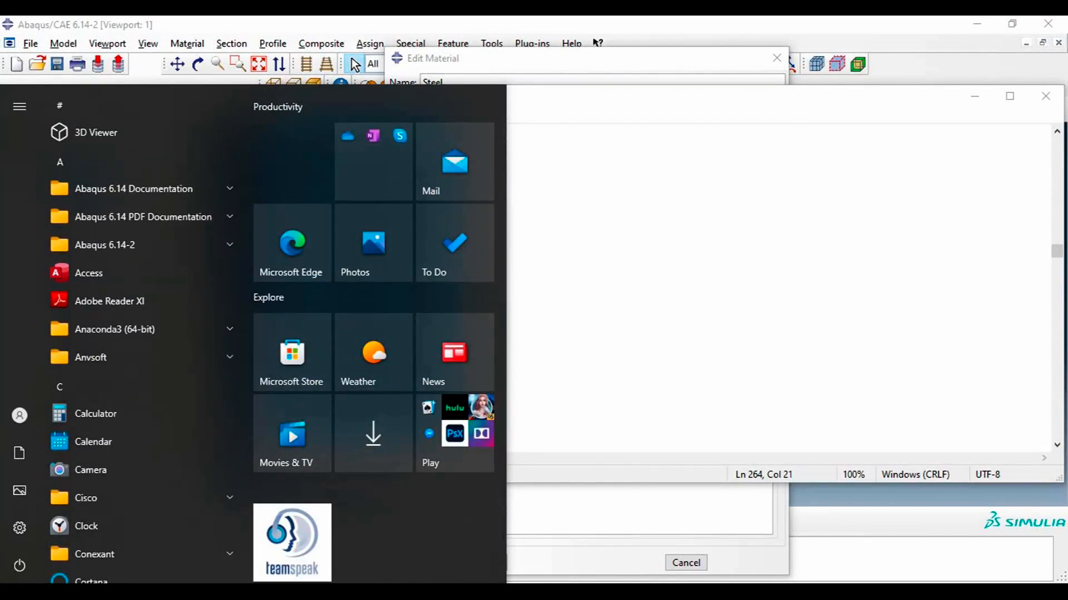
text(ex)
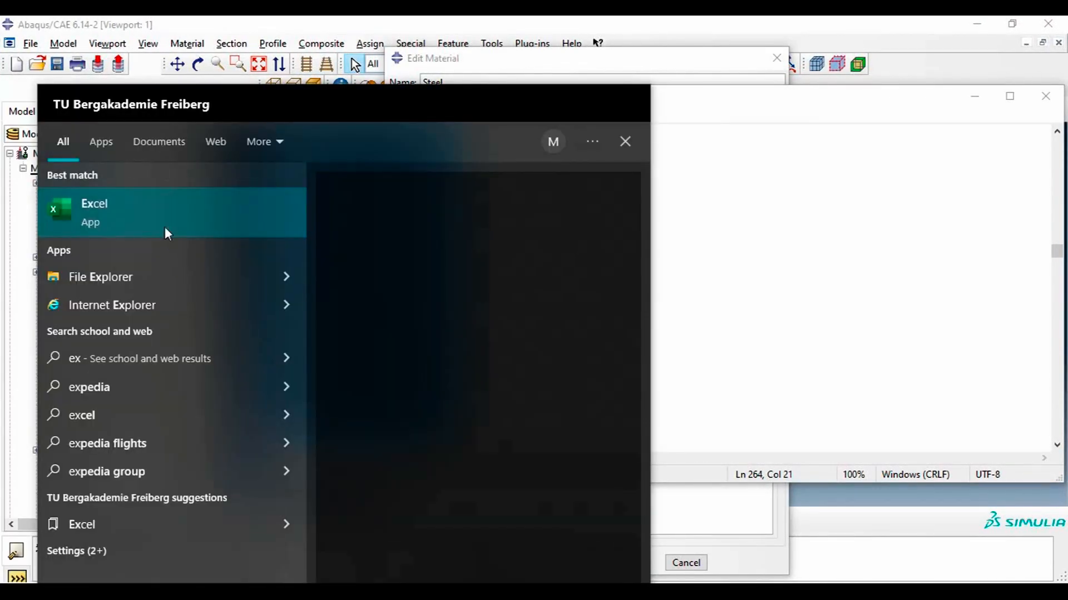
click(129, 204)
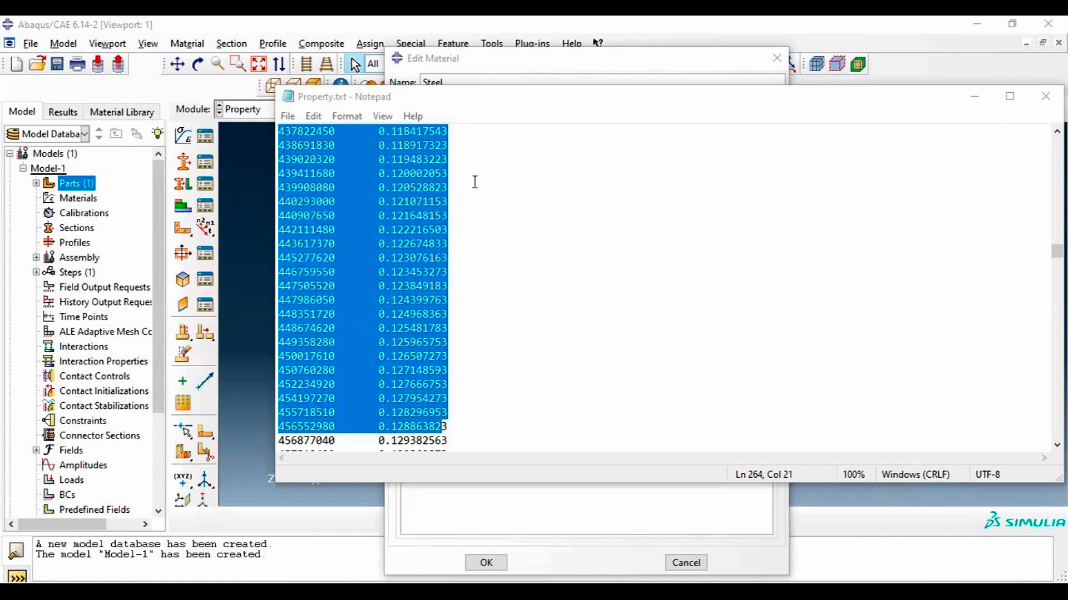
Copy all yield stress and plastic strain rows in Property.txt, from 90013115 to 623913150, and minimize the file
click(450, 340)
scroll(451, 345, up, 13)
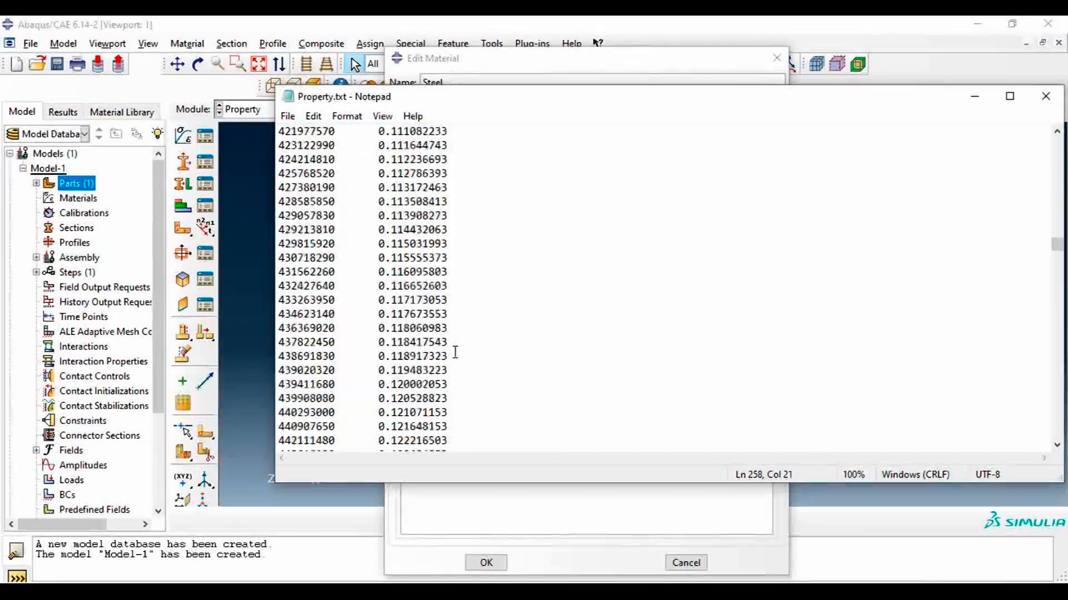
drag(1056, 237, 1056, 142)
drag(281, 214, 428, 452)
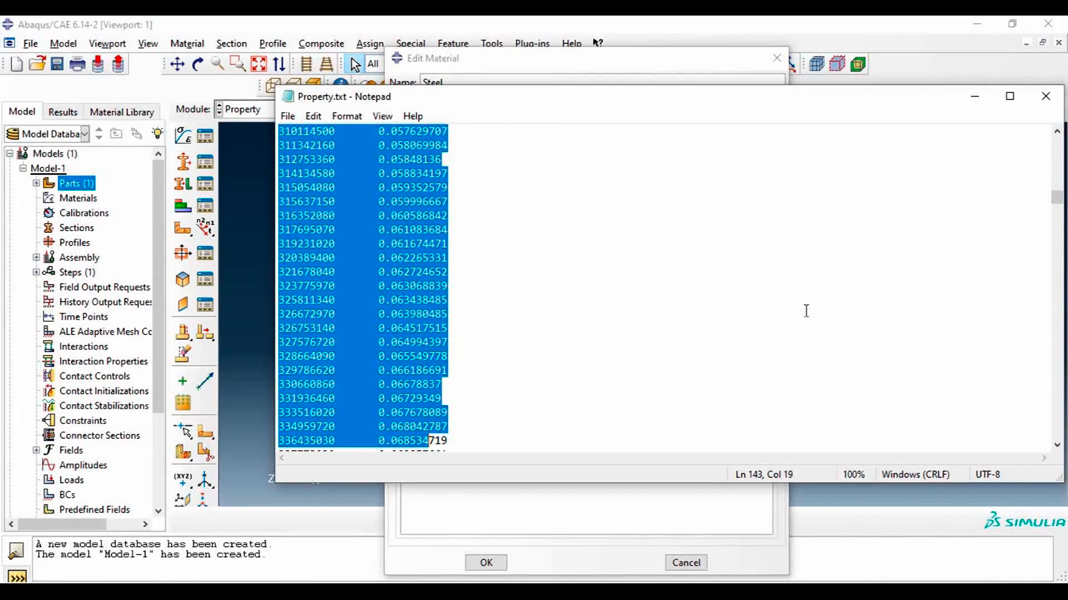
drag(1056, 191, 1051, 442)
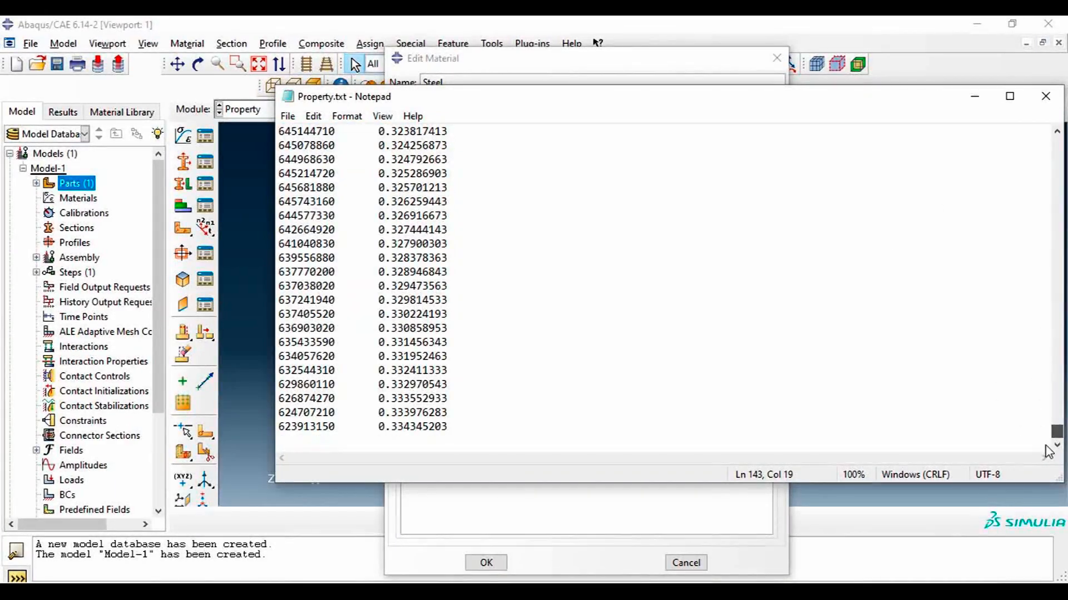
shift+click(469, 435)
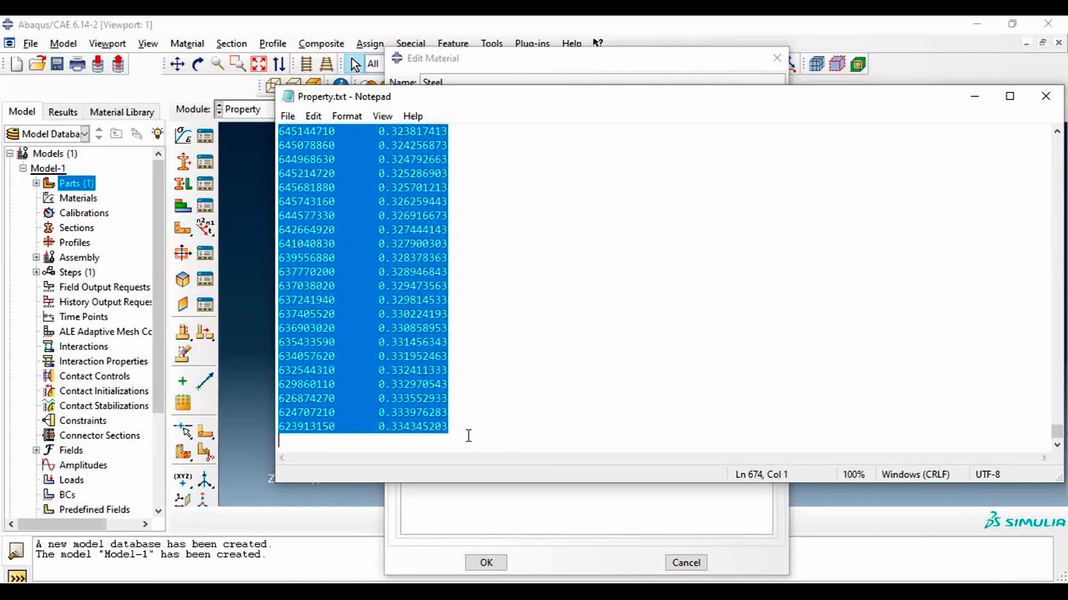
right_click(414, 337)
click(444, 389)
click(981, 100)
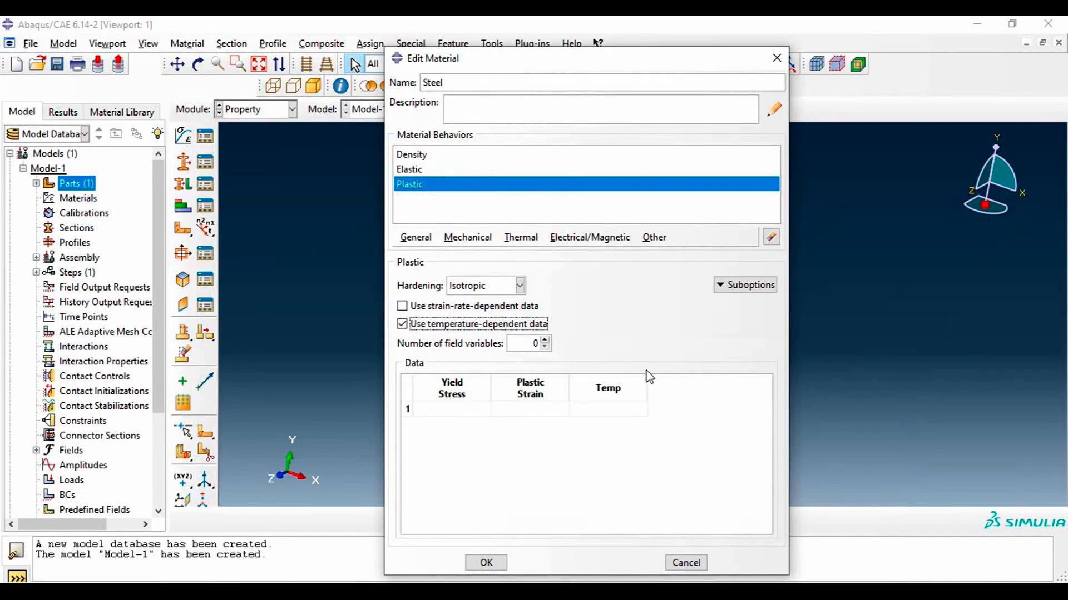
Switch to Excel, create a blank workbook and paste the stress-strain data starting at cell D4
click(684, 563)
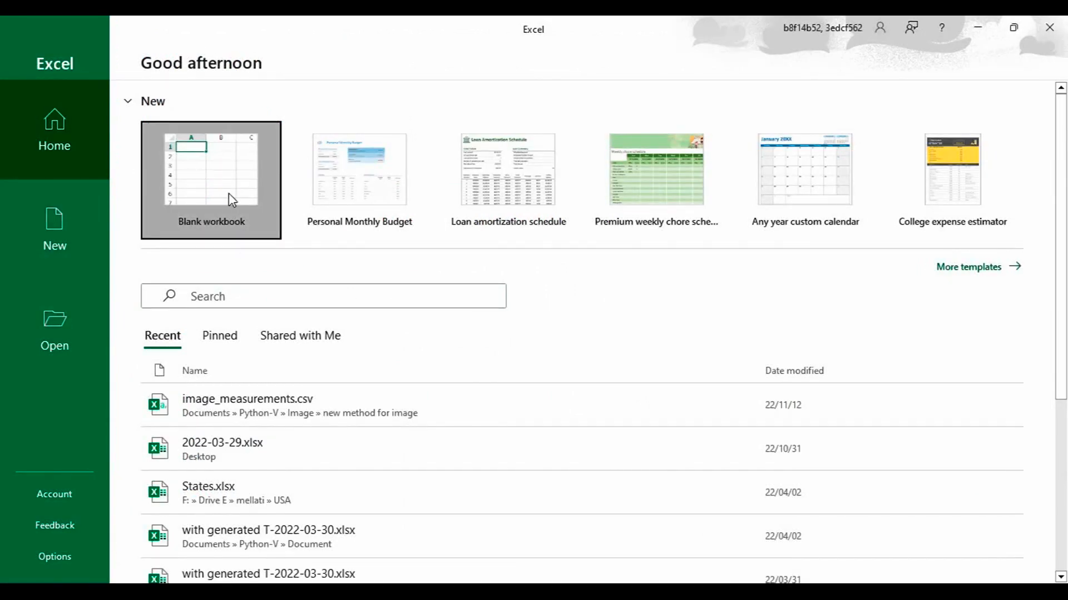
click(232, 199)
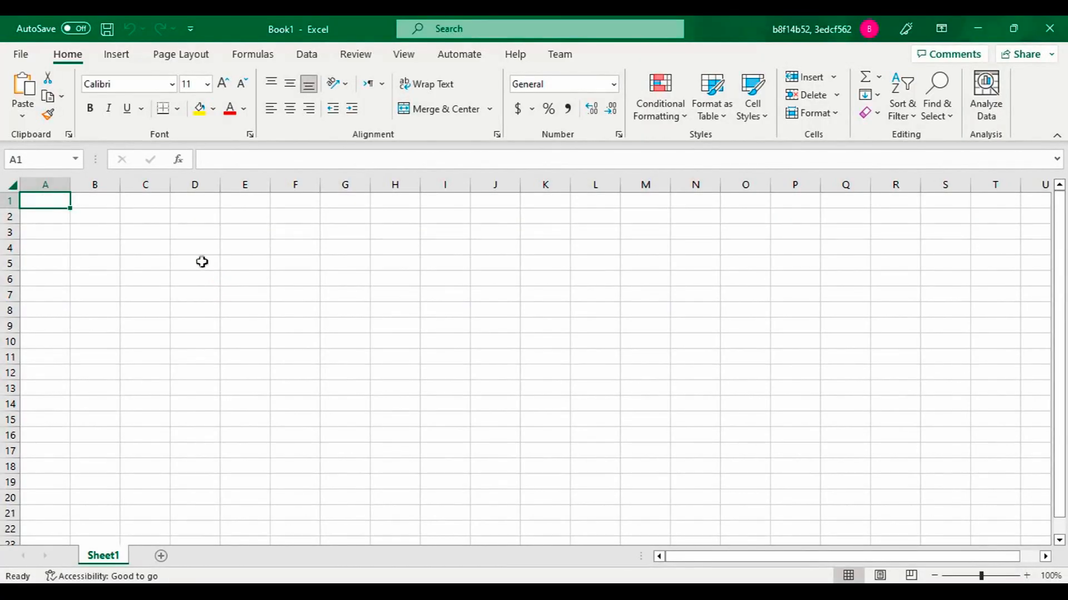
click(193, 245)
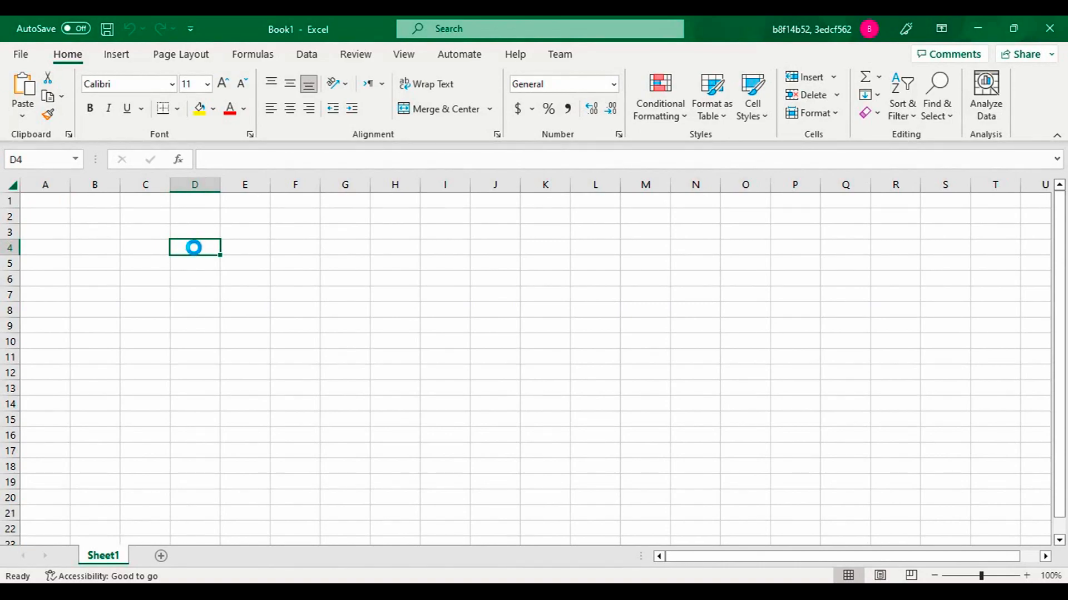
key(ctrl+v)
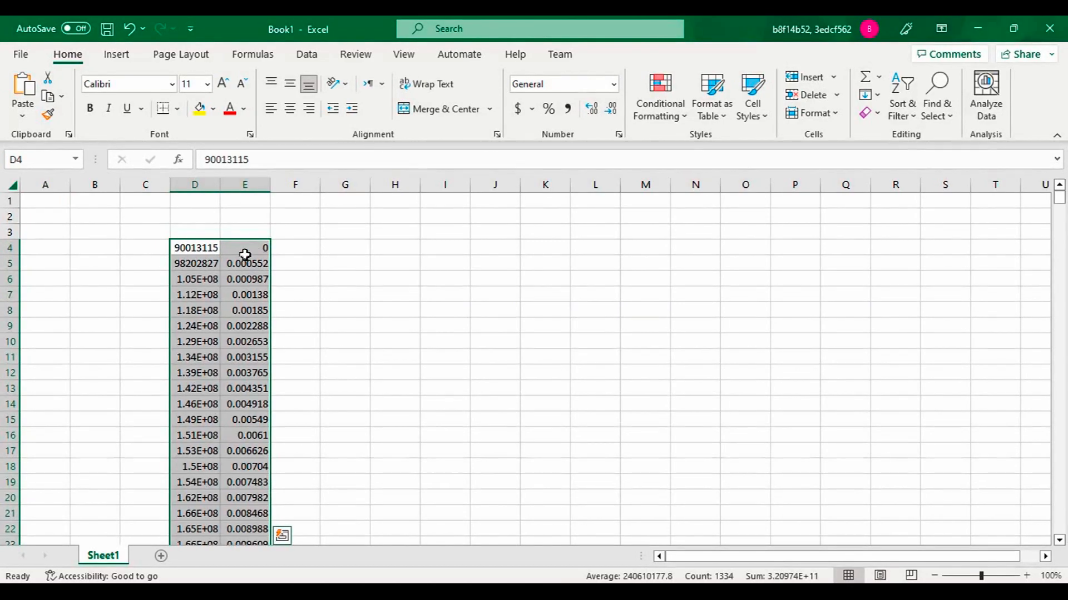
Enter 360 in F4 and F5 as the temperature and fill column F down alongside all data rows
click(299, 247)
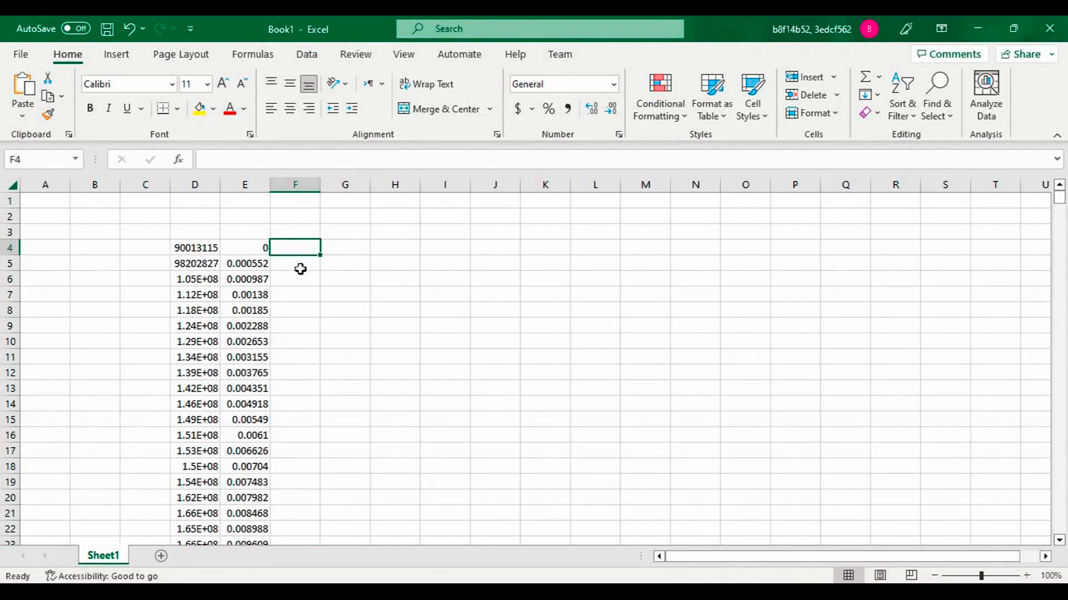
text(6)
key(BackSpace)
text(360)
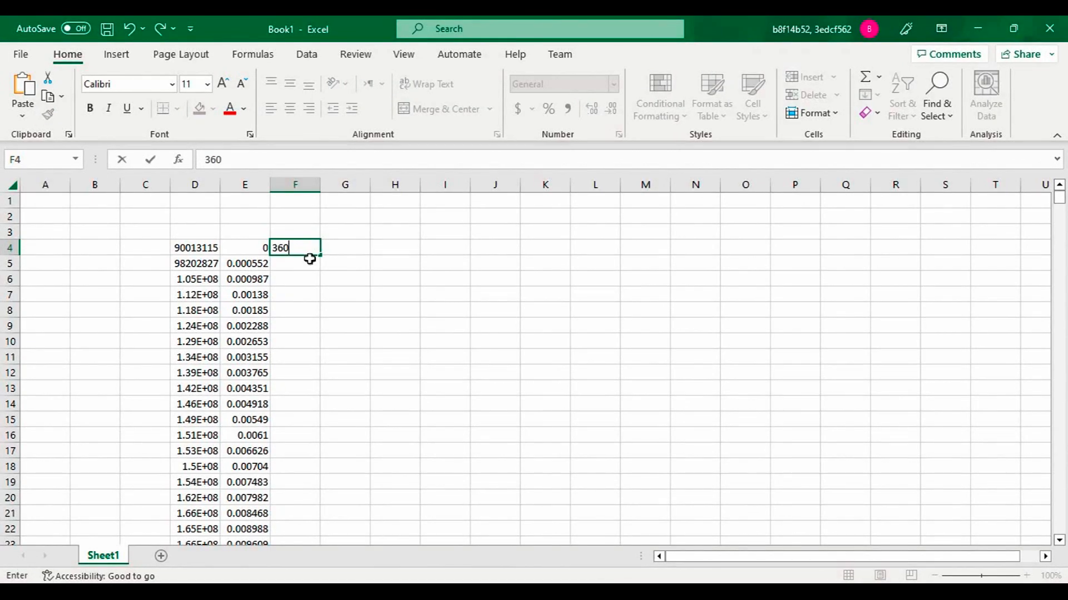
key(Return)
text(360)
click(330, 260)
mouse_move(308, 247)
mouse_down()
mouse_move(311, 280)
mouse_move(312, 262)
mouse_up()
click(356, 258)
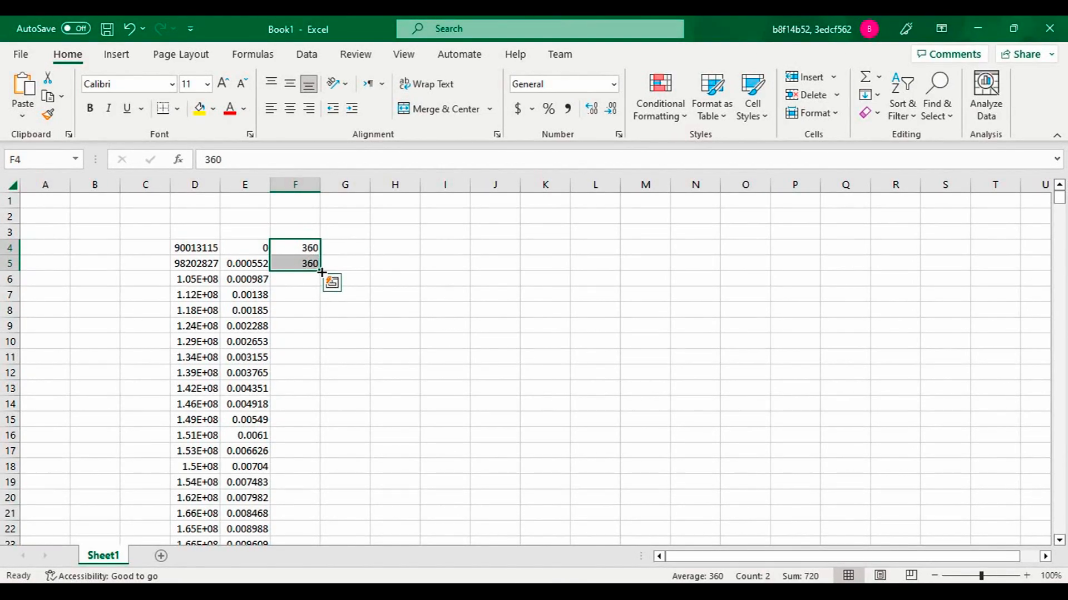
double_click(322, 272)
Select the stress, strain and temperature data in D4:F670 and copy it
click(211, 250)
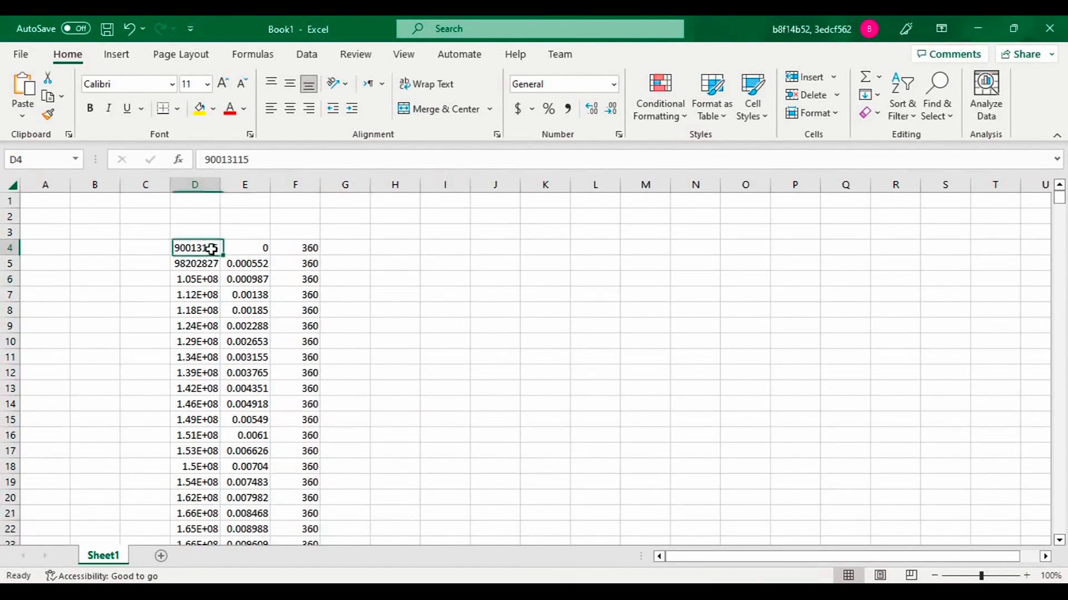
key(shift+Right)
key(shift+Right)
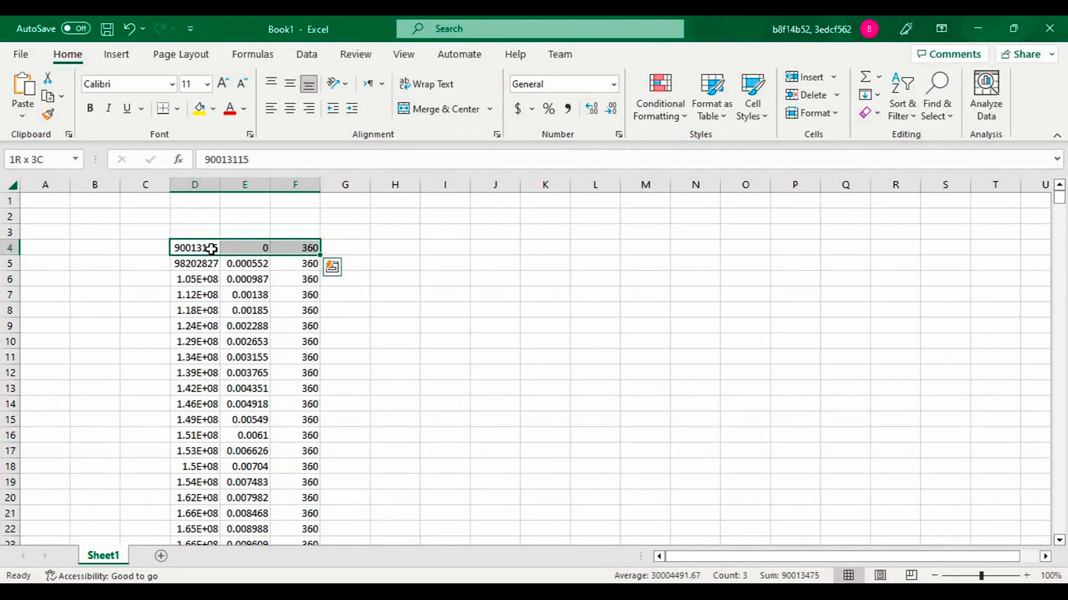
key(ctrl+shift+Down)
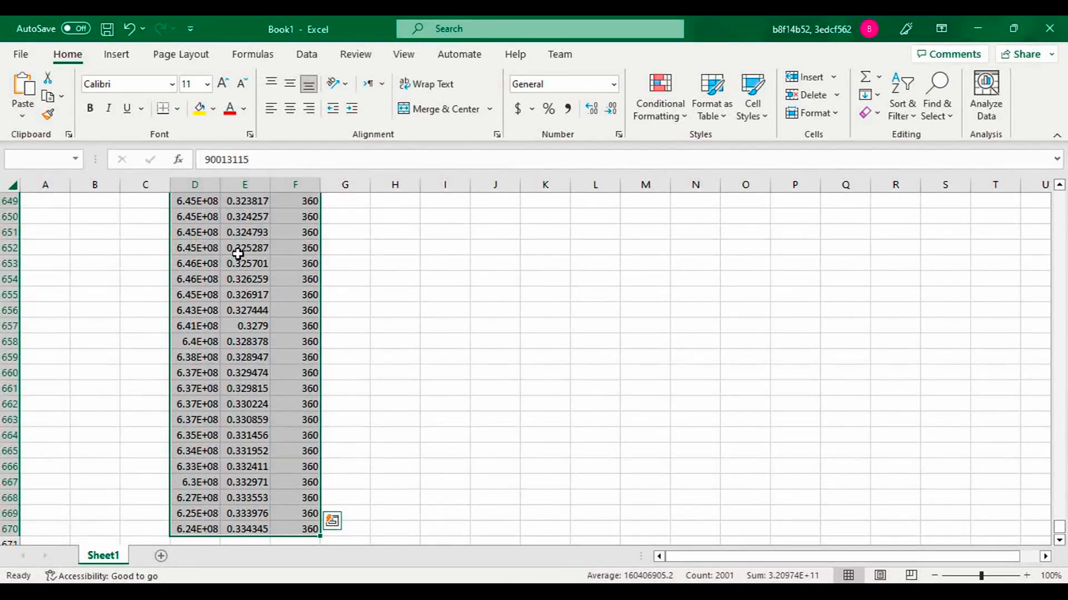
key(ctrl+c)
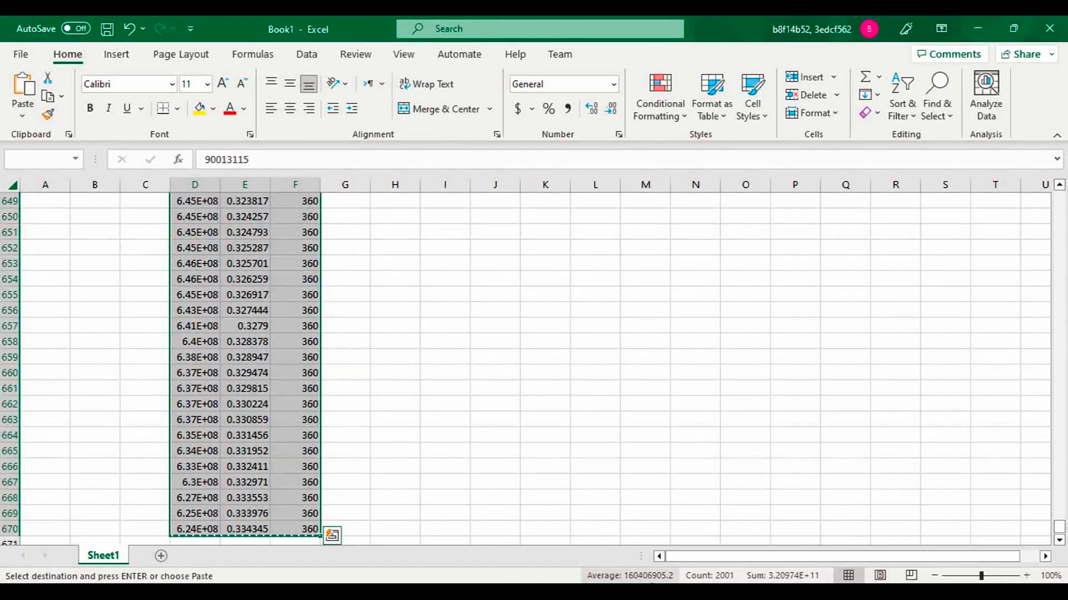
Switch back to Abaqus/CAE, paste the copied data into Steel's plastic table from row 1 and save the material
key(alt+Tab)
click(443, 413)
key(ctrl+v)
scroll(558, 423, down, 1)
scroll(545, 445, up, 1)
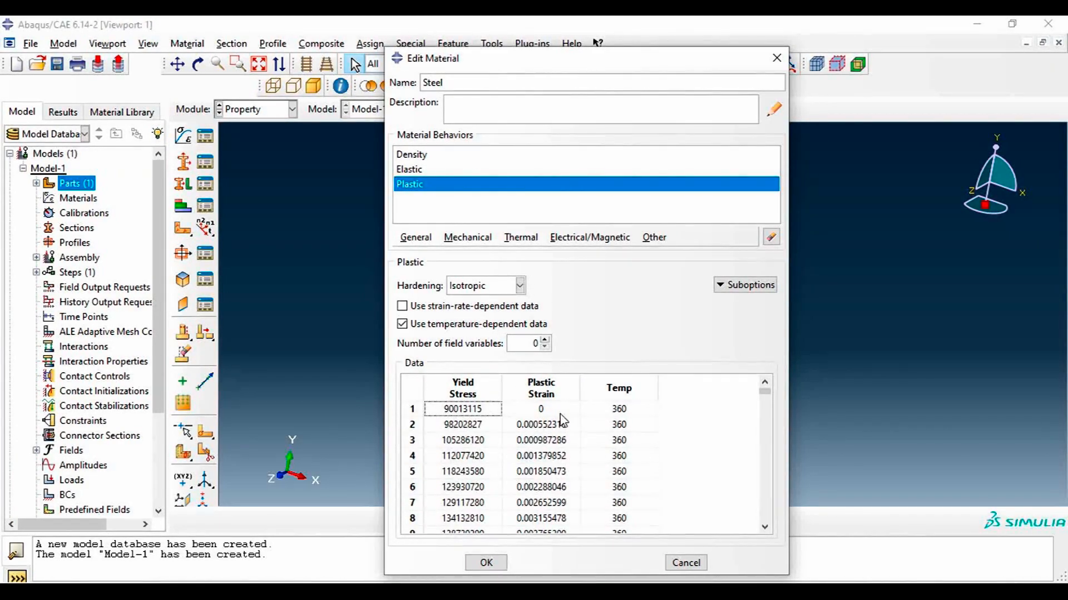
click(505, 564)
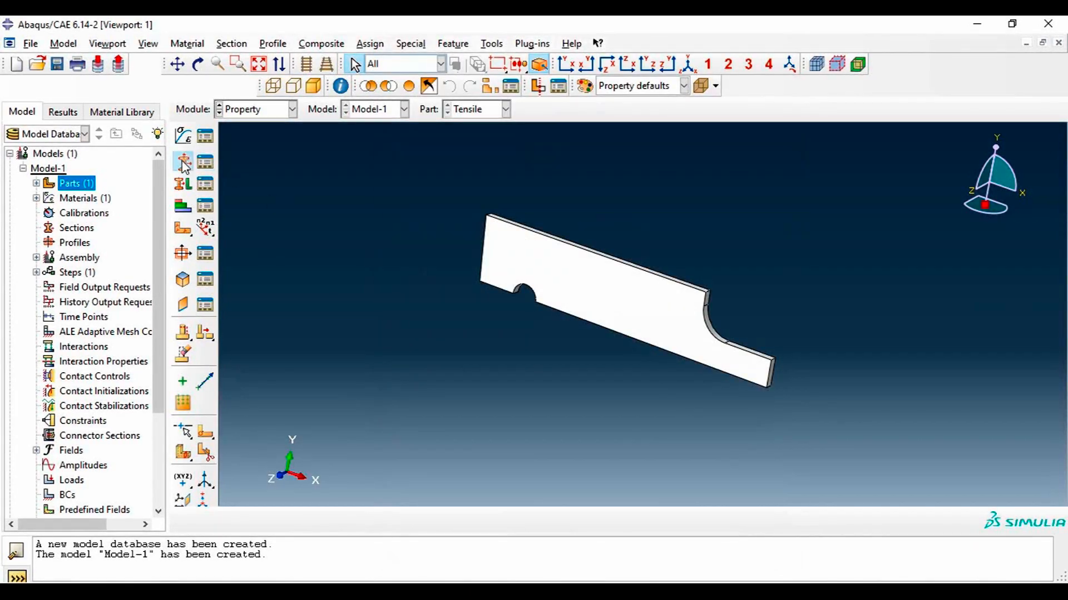
Create a solid homogeneous section named Section-1 with the Steel material
click(182, 162)
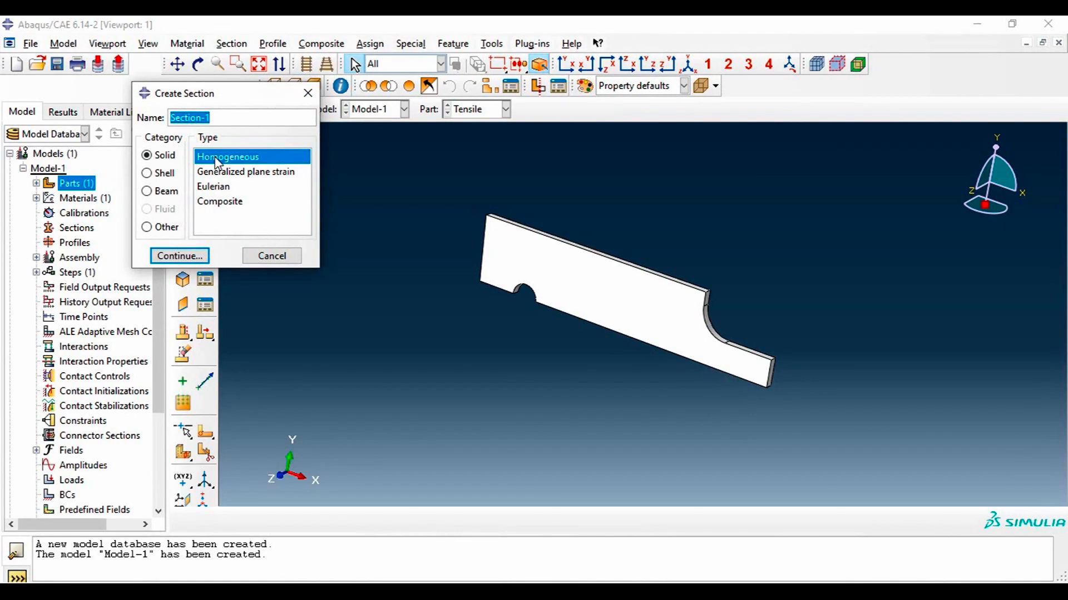
click(188, 254)
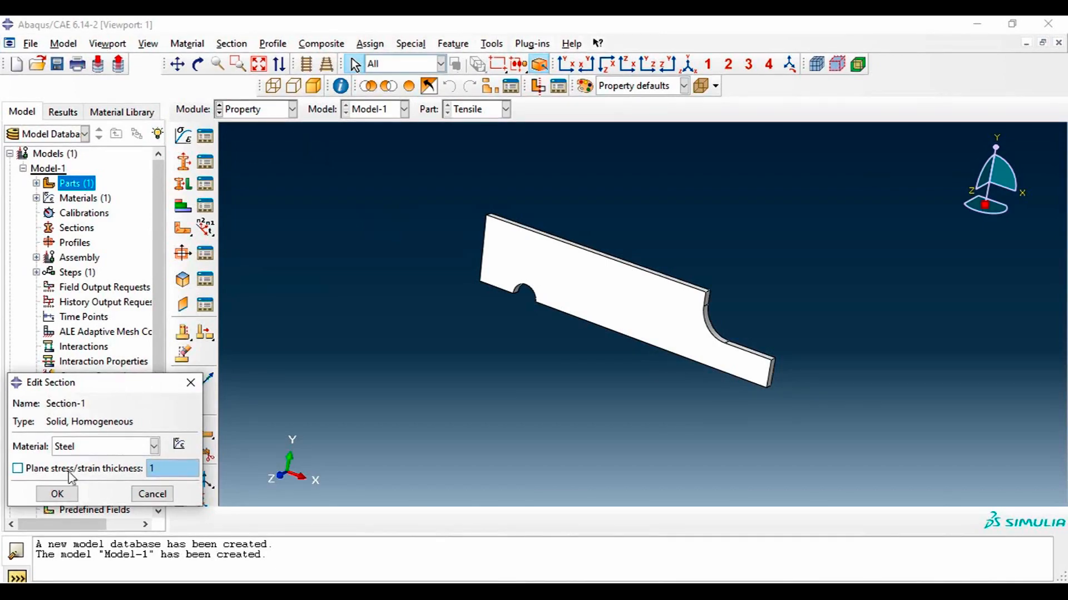
click(57, 495)
Assign Section-1 to the entire Tensile part without creating a set for the region
click(184, 183)
drag(843, 196, 658, 307)
click(418, 520)
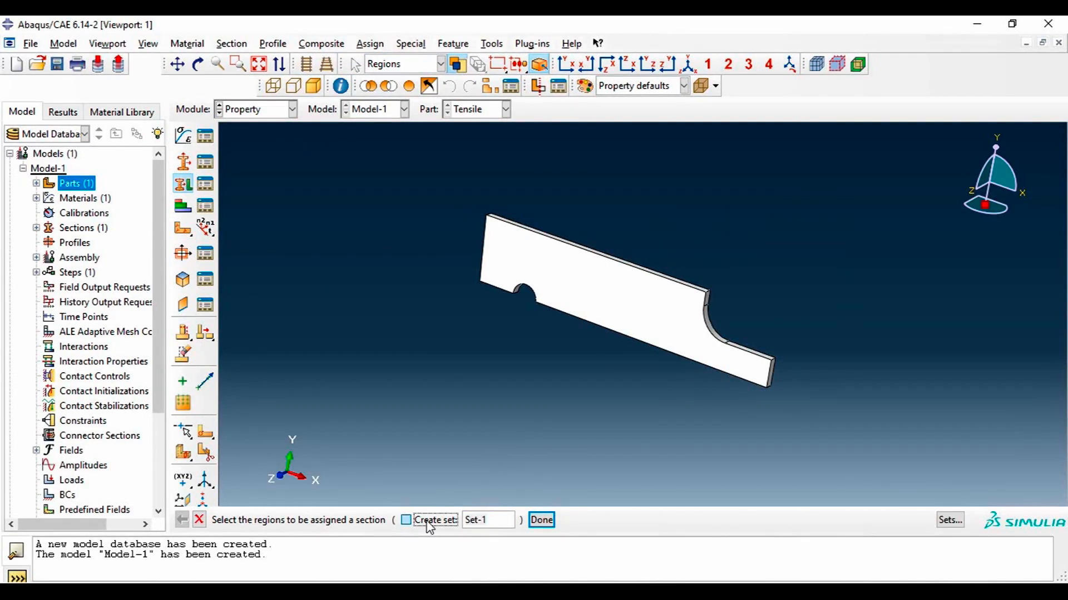
drag(815, 180, 437, 323)
middle_click(474, 362)
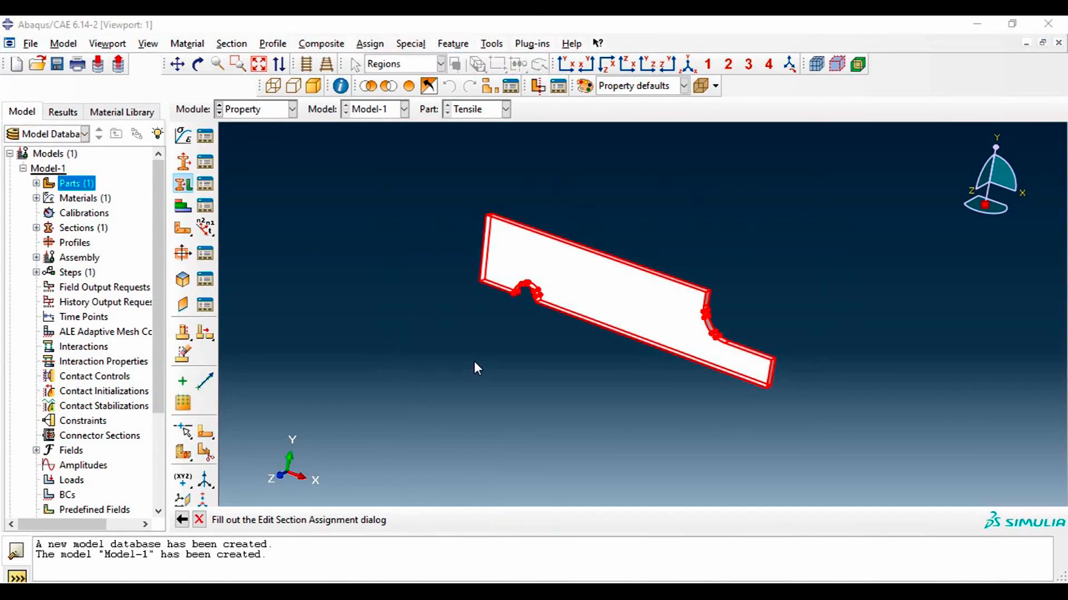
click(56, 283)
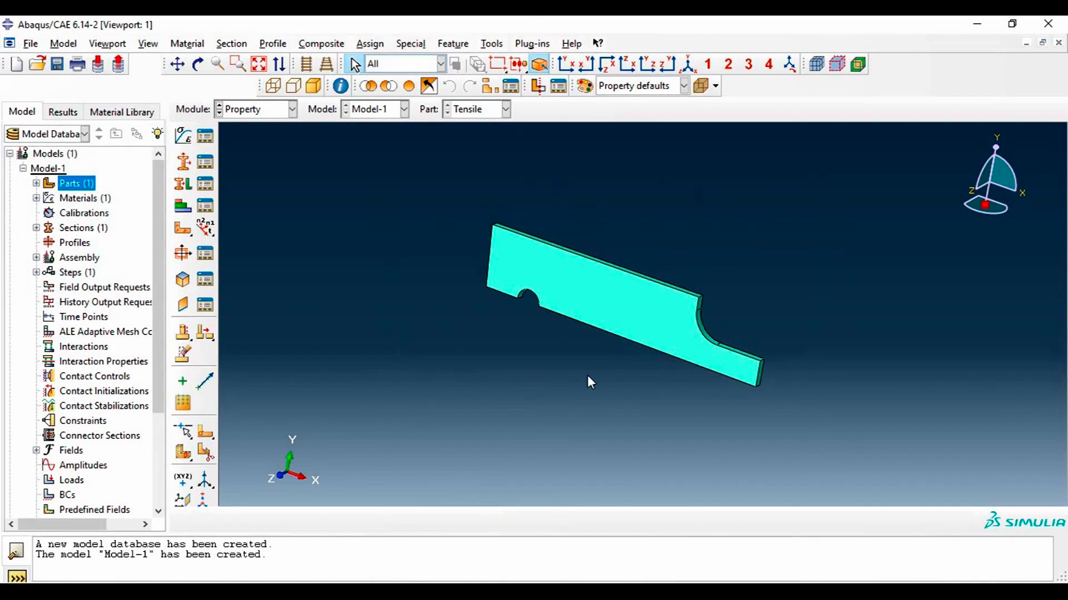
Switch to the Assembly module and create a dependent instance of the Tensile part
scroll(635, 375, up, 3)
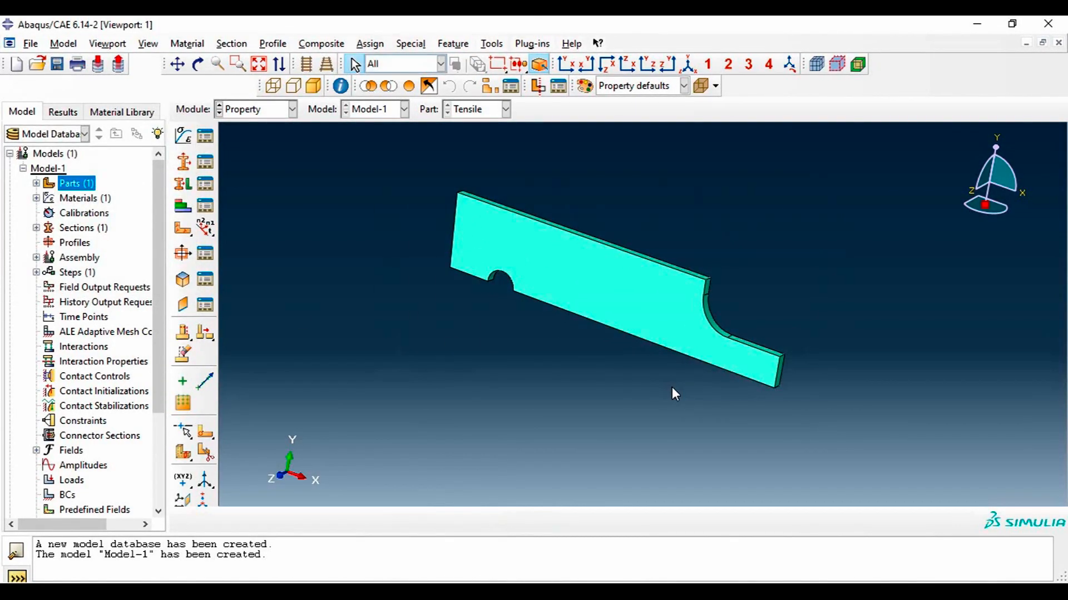
scroll(672, 387, up, 2)
scroll(670, 386, down, 2)
scroll(619, 344, up, 1)
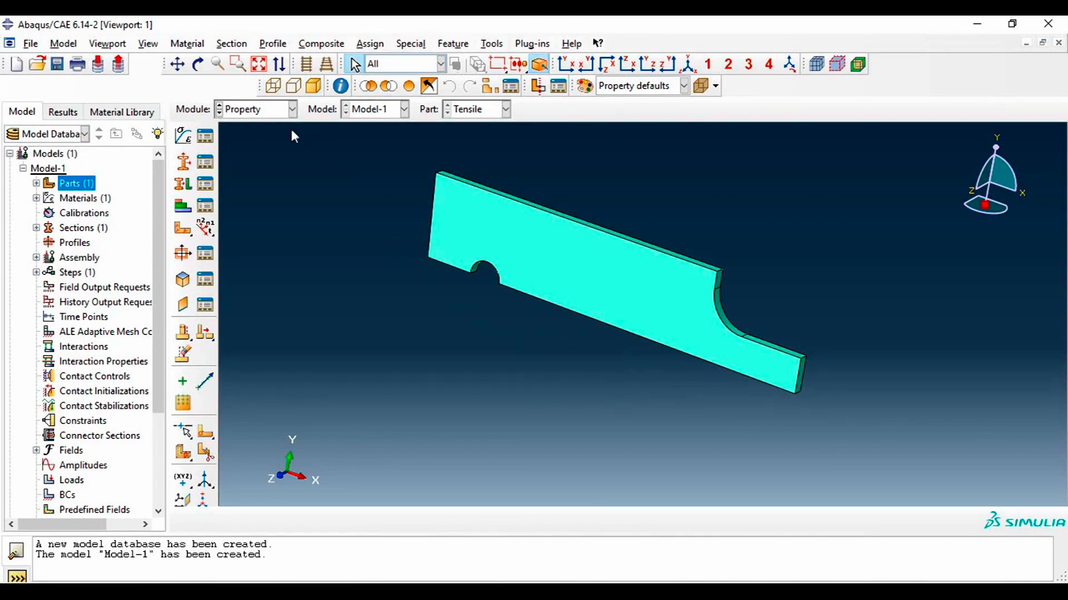
click(292, 109)
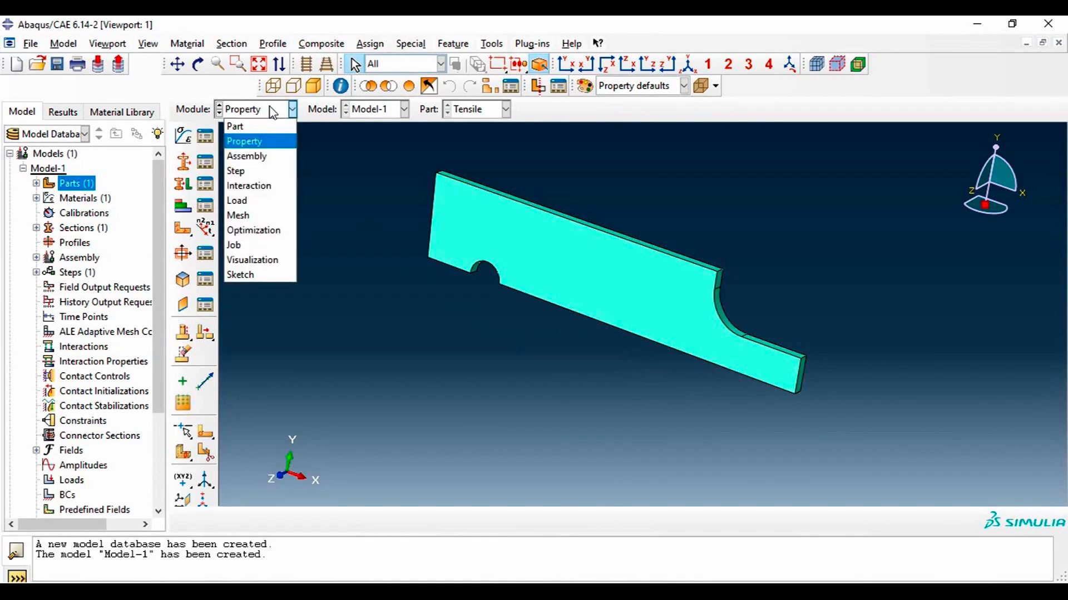
click(256, 158)
click(184, 135)
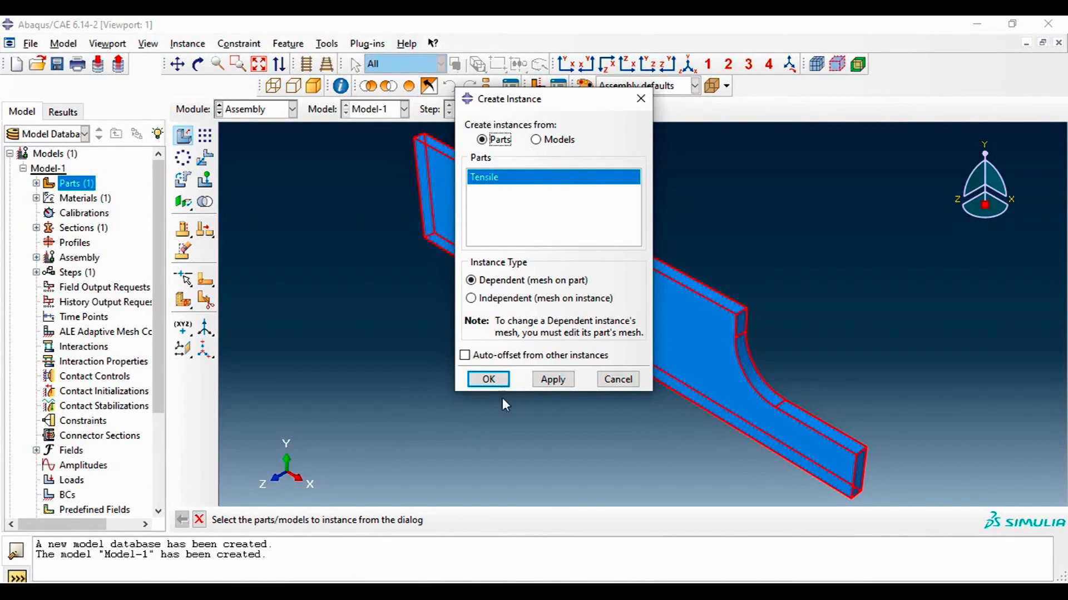
click(489, 380)
Examine where the narrow end of the Tensile instance sits relative to the global origin and its thickness edge
scroll(522, 379, down, 2)
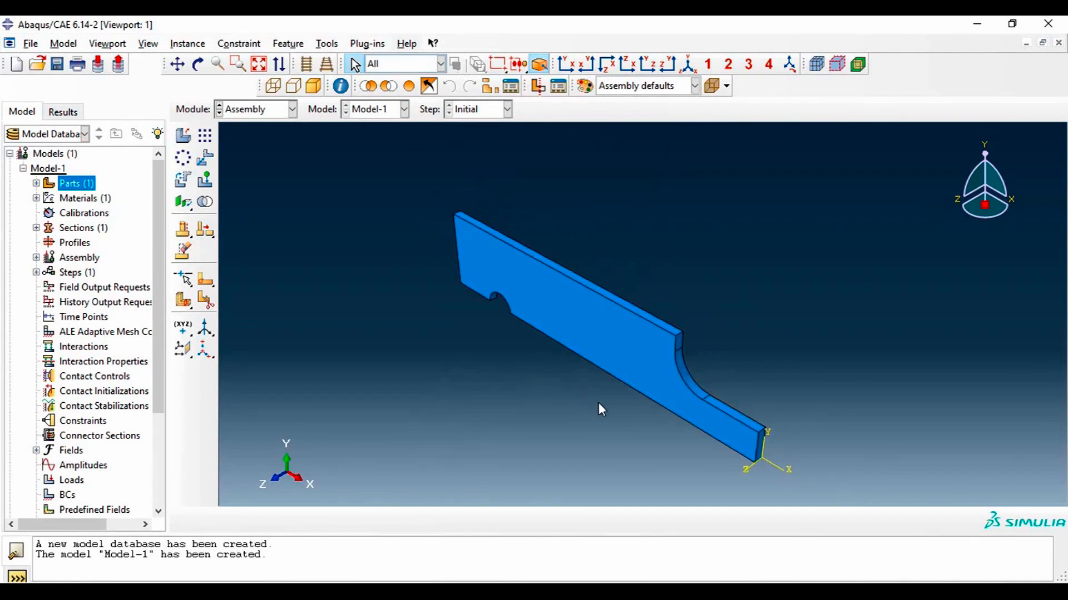
scroll(767, 479, up, 4)
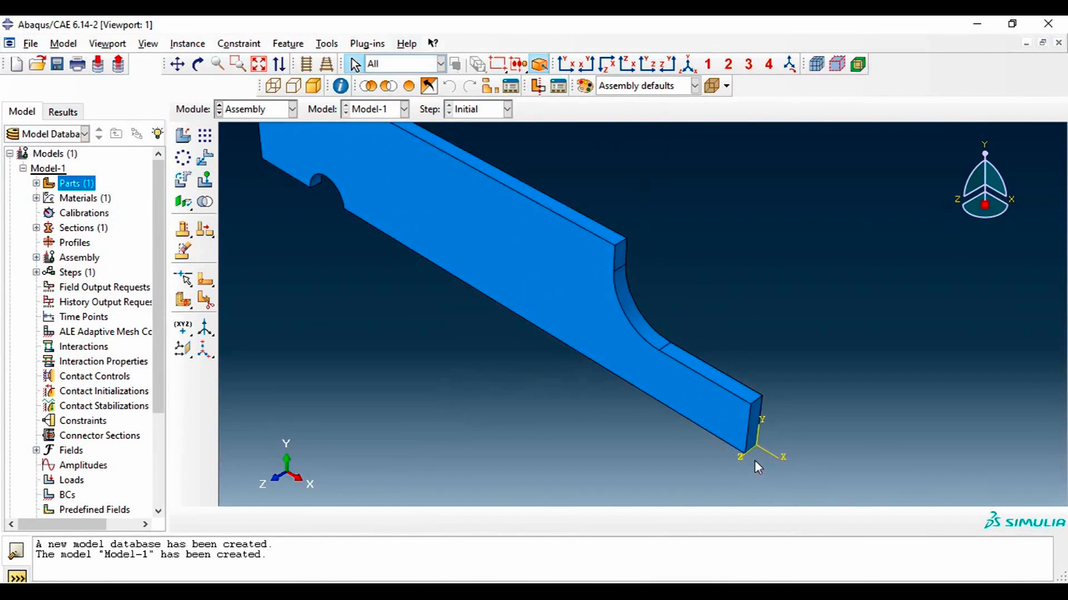
scroll(752, 459, down, 4)
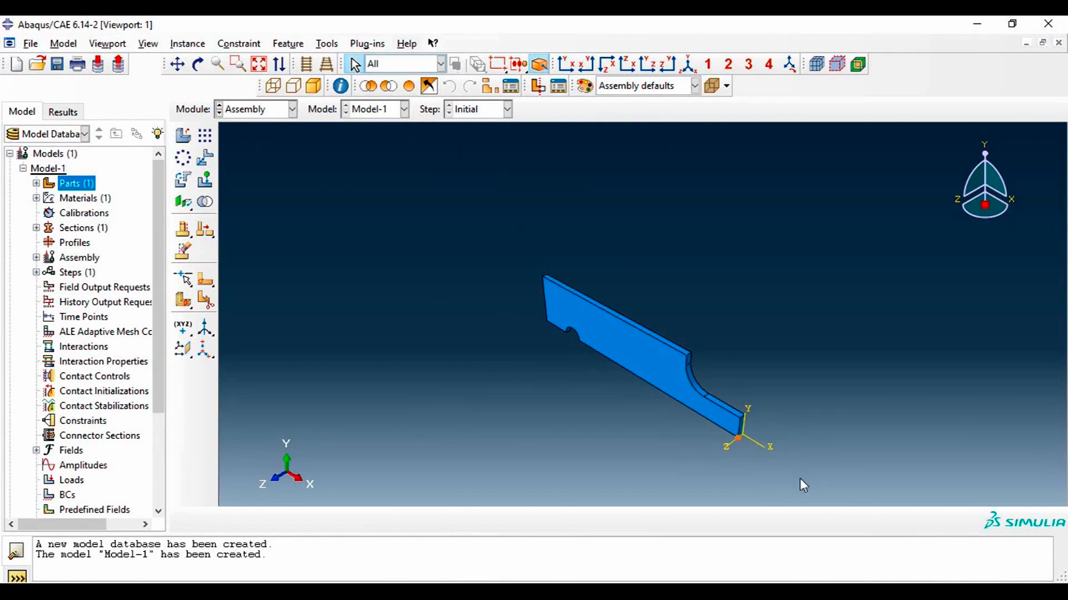
scroll(702, 413, up, 2)
scroll(703, 413, up, 2)
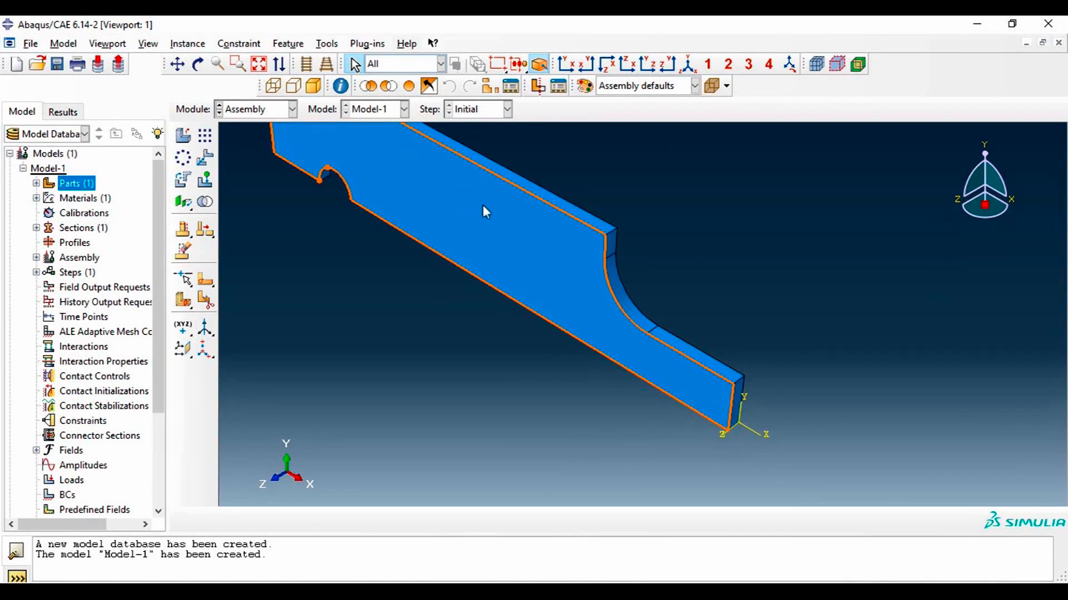
scroll(739, 424, down, 3)
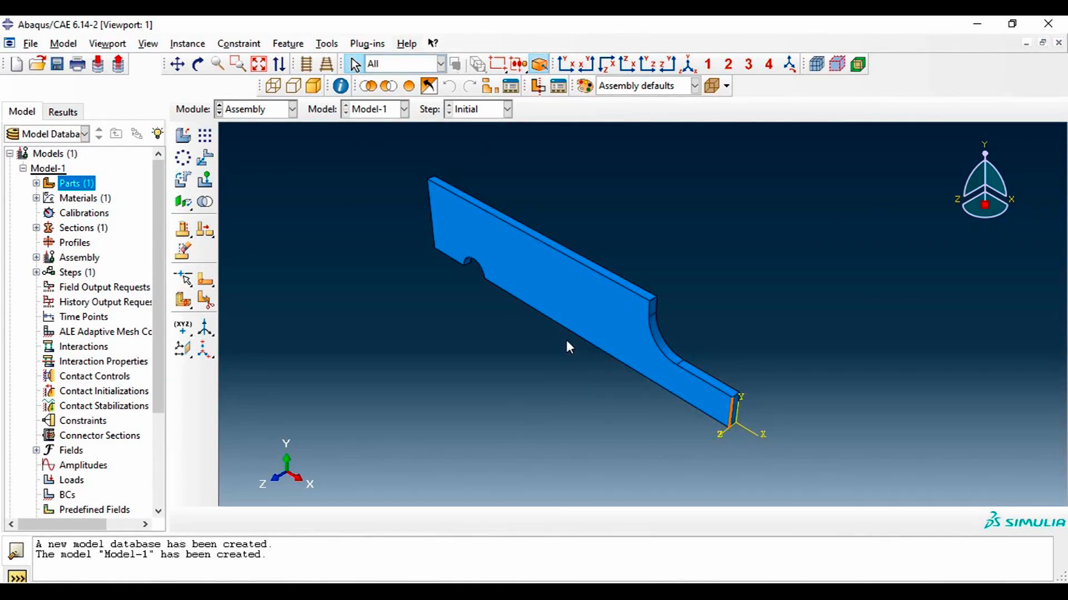
scroll(717, 397, up, 5)
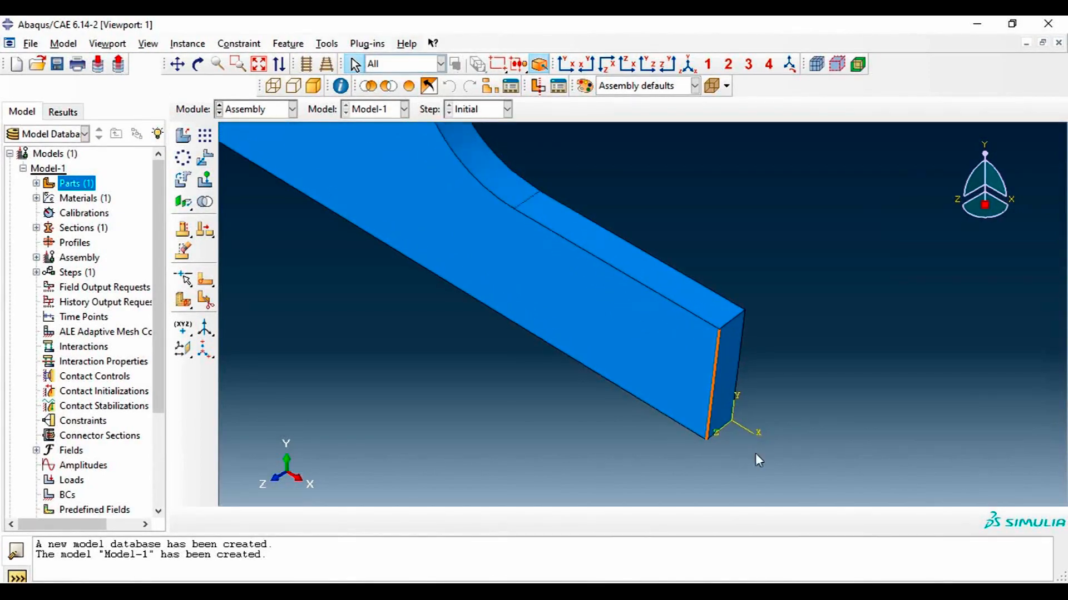
scroll(728, 405, up, 3)
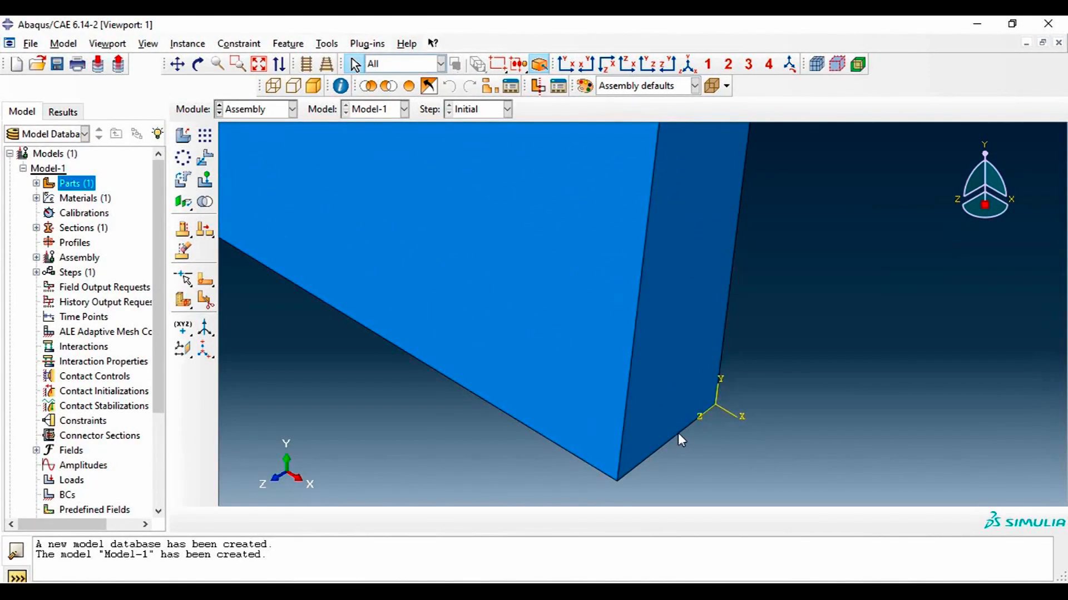
scroll(698, 418, down, 2)
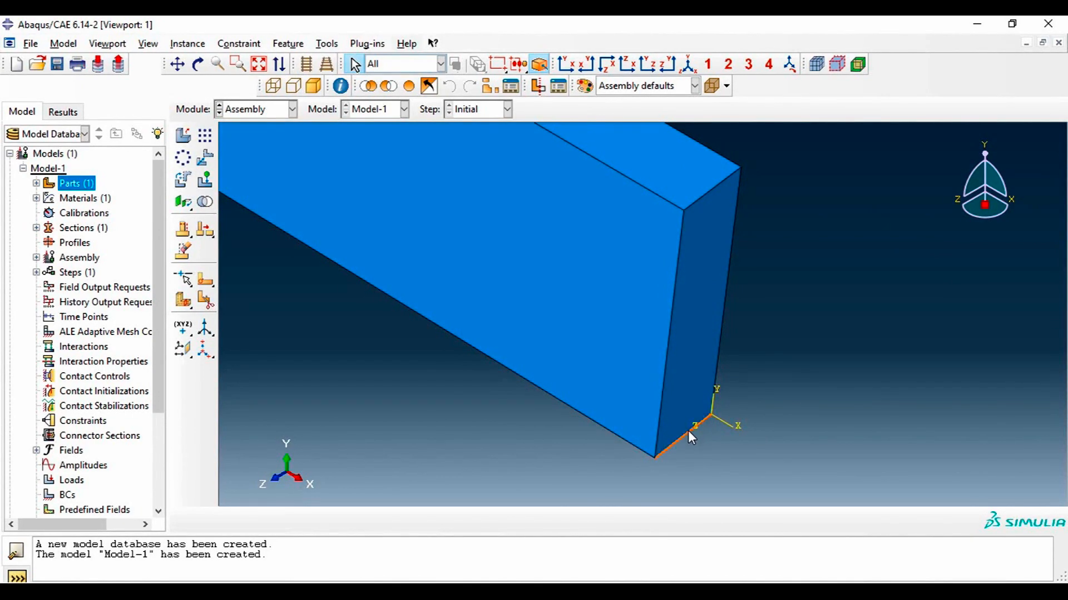
scroll(495, 415, down, 2)
Translate the Tensile instance from the midpoint of the narrow end's lower thickness edge to the origin at 0.0,0.0,0.0
click(205, 157)
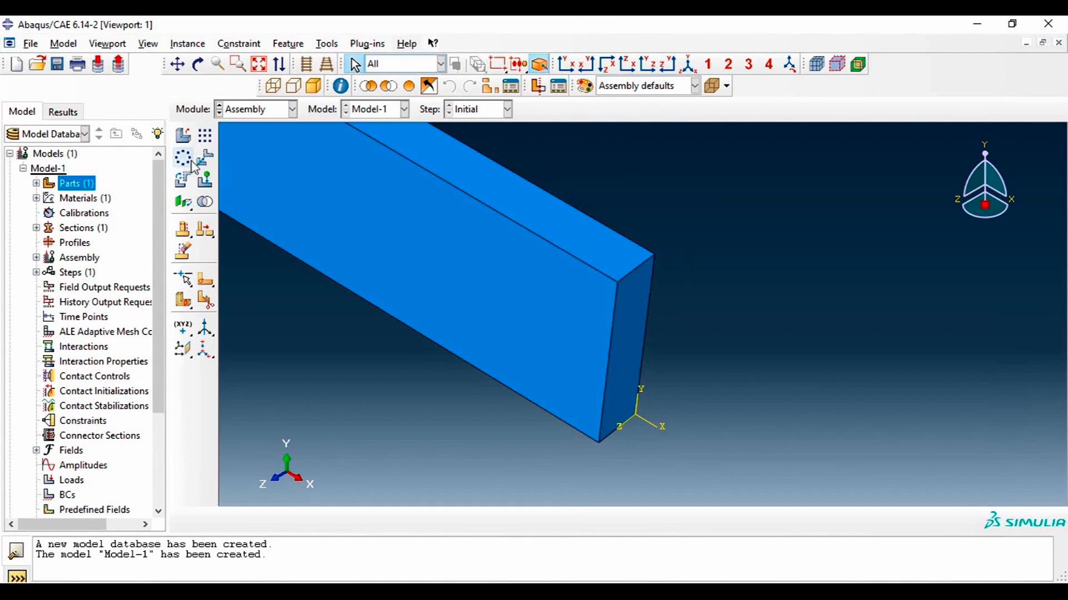
scroll(685, 358, down, 3)
scroll(689, 368, down, 3)
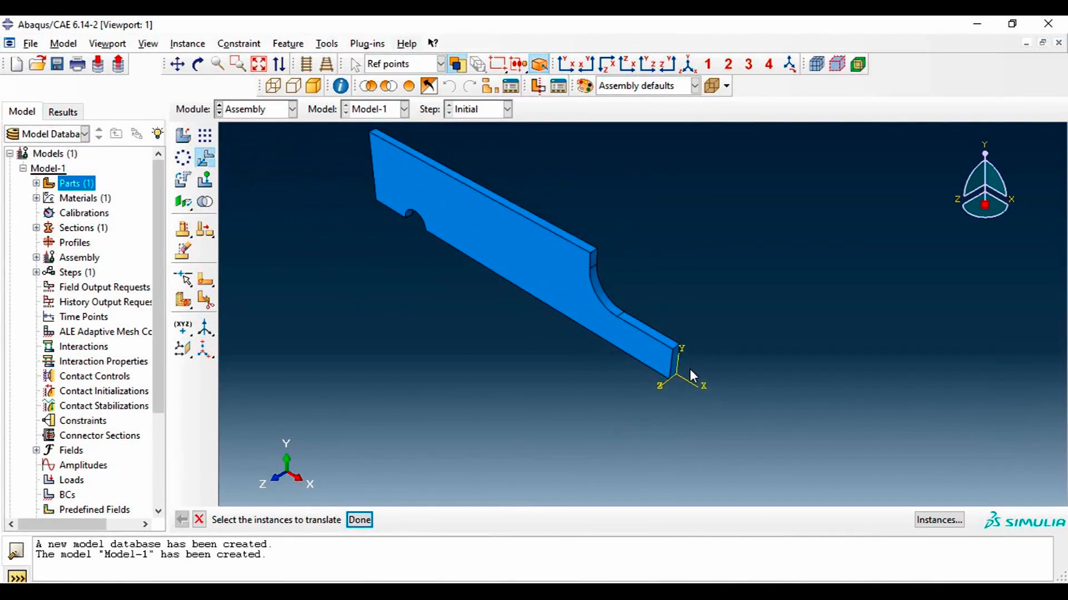
drag(747, 205, 422, 431)
scroll(699, 309, up, 6)
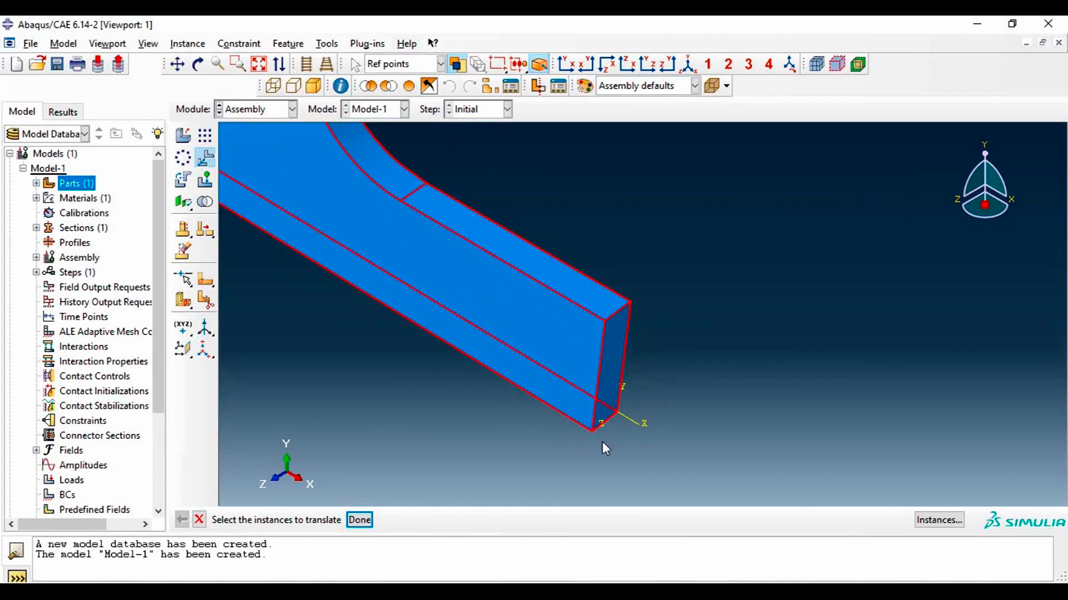
scroll(618, 439, down, 3)
scroll(580, 436, down, 1)
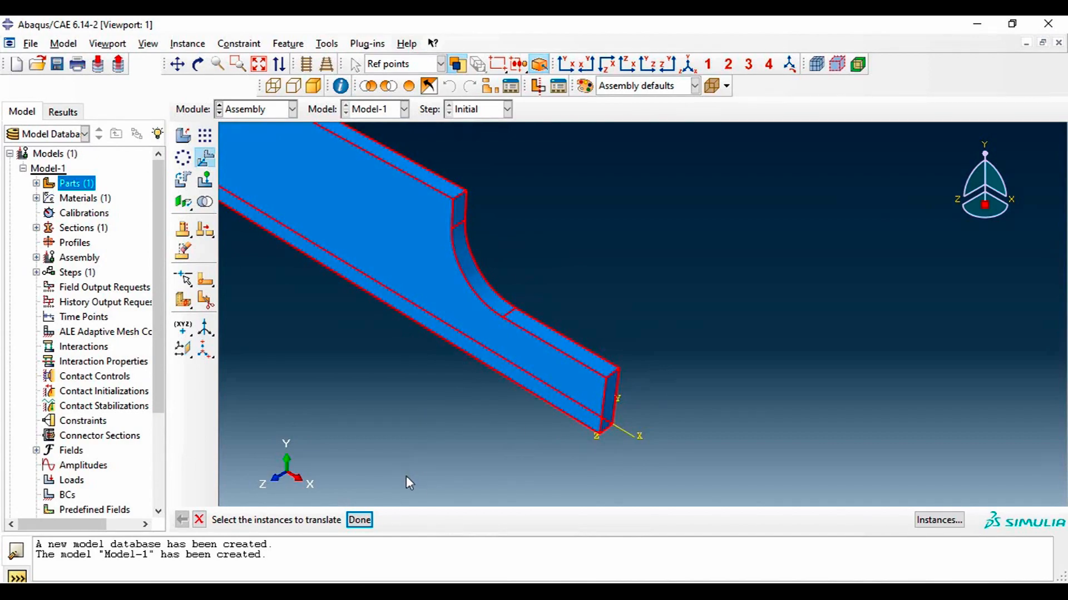
scroll(756, 490, down, 4)
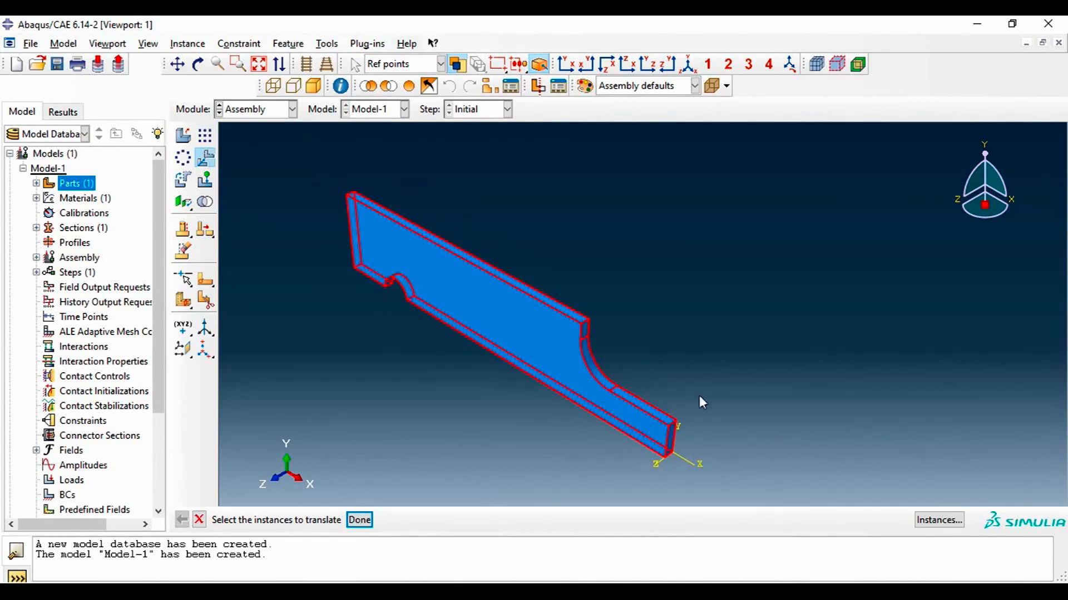
middle_click(698, 417)
scroll(699, 451, up, 6)
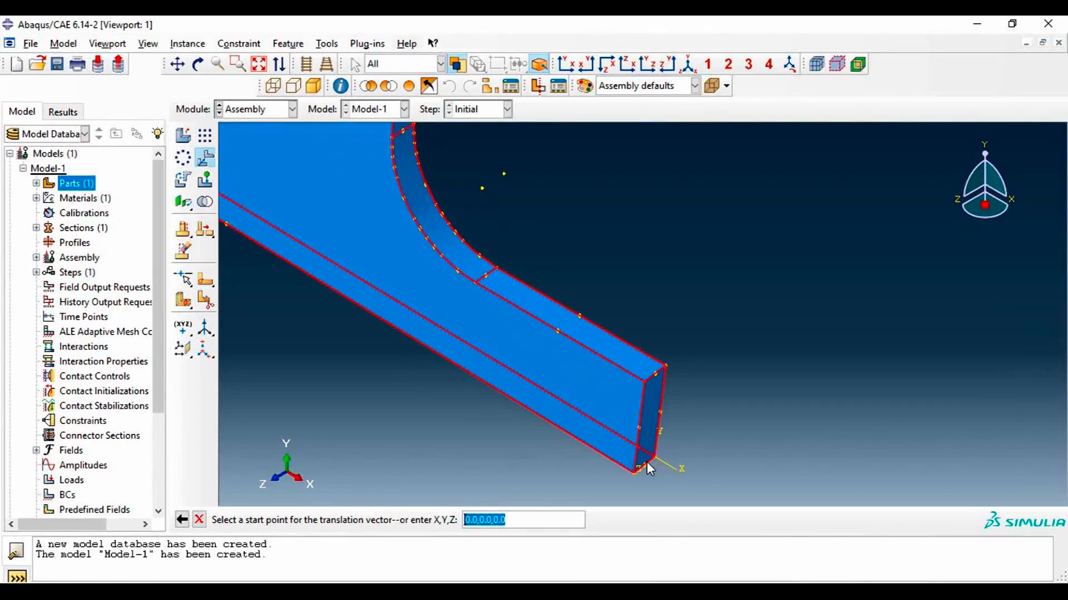
scroll(667, 471, up, 3)
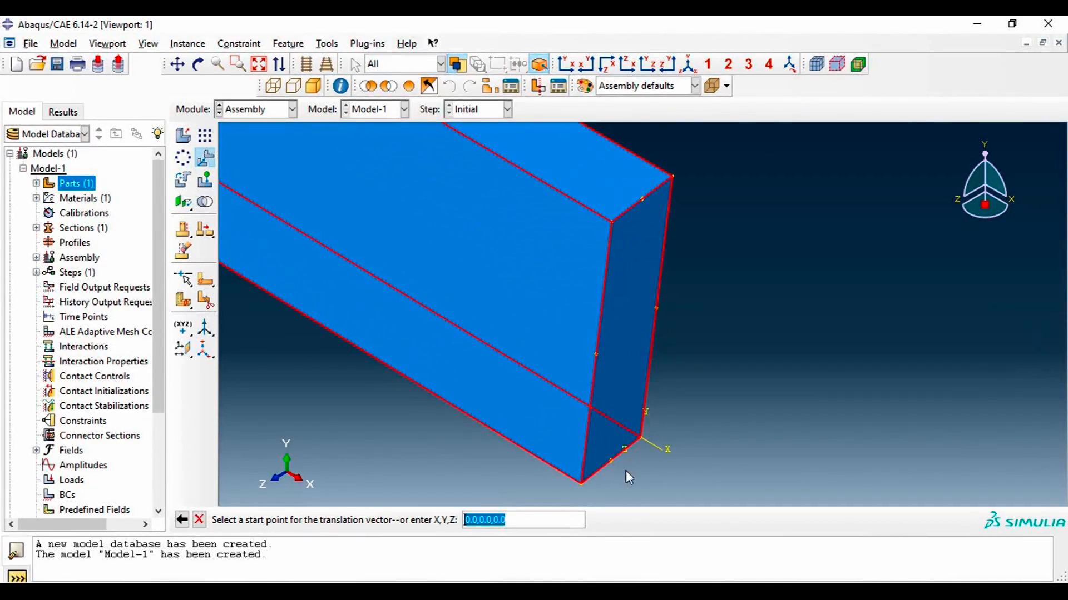
click(610, 460)
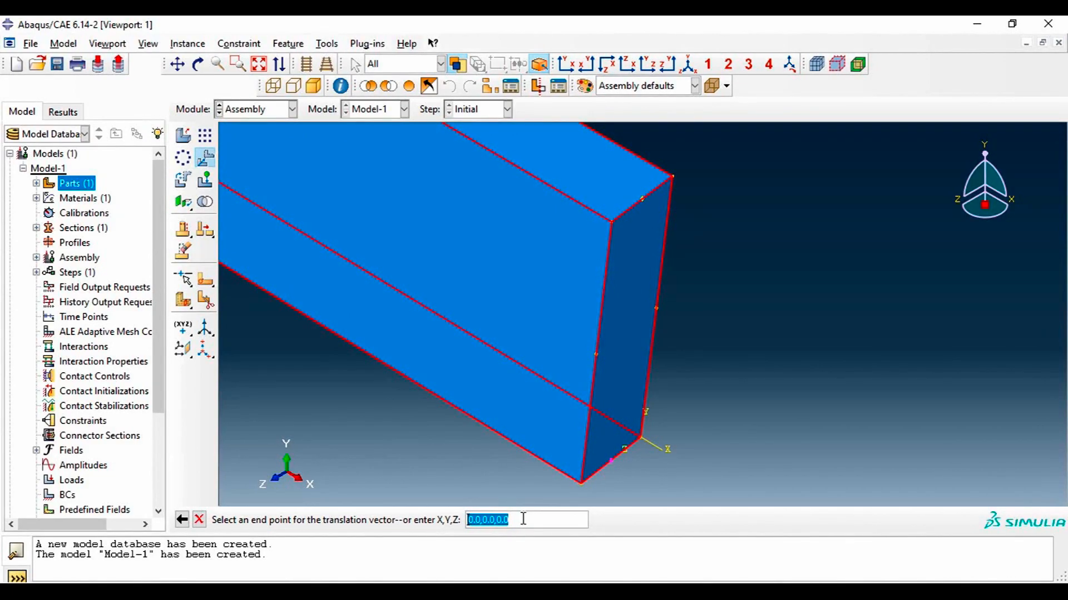
key(Return)
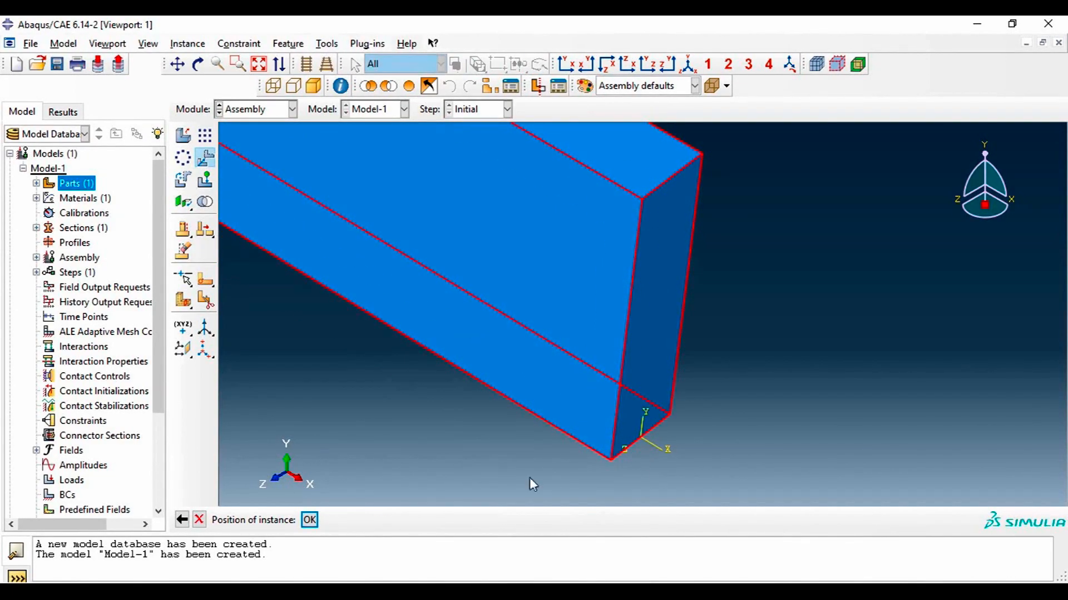
click(313, 520)
In the Step module, create a Dynamic, Temp-disp, Explicit step after Initial with a time period of 6
scroll(601, 469, up, 5)
scroll(806, 426, up, 5)
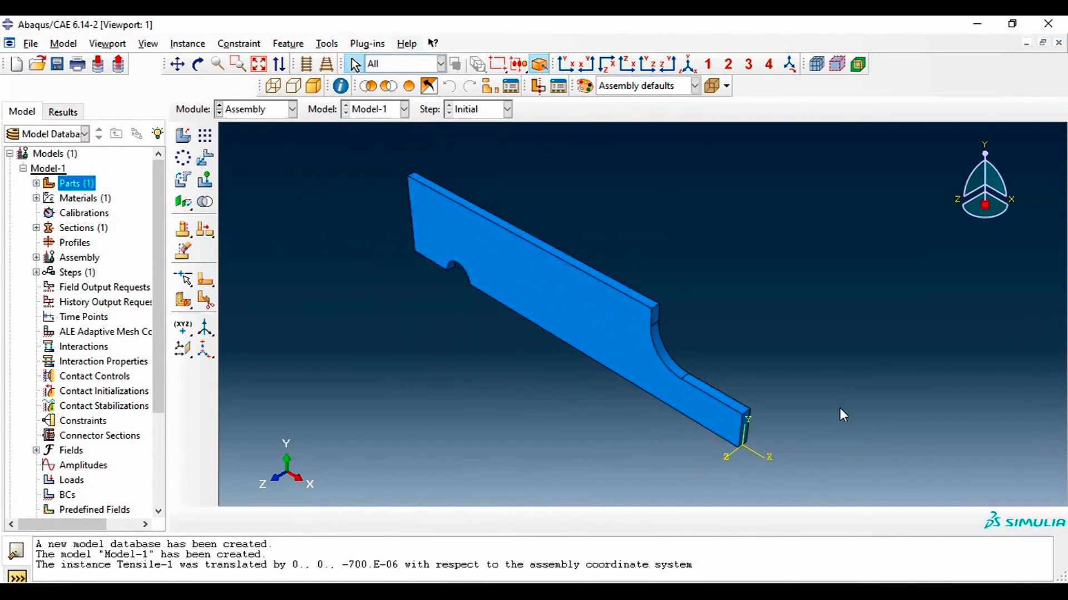
scroll(724, 367, down, 2)
click(285, 111)
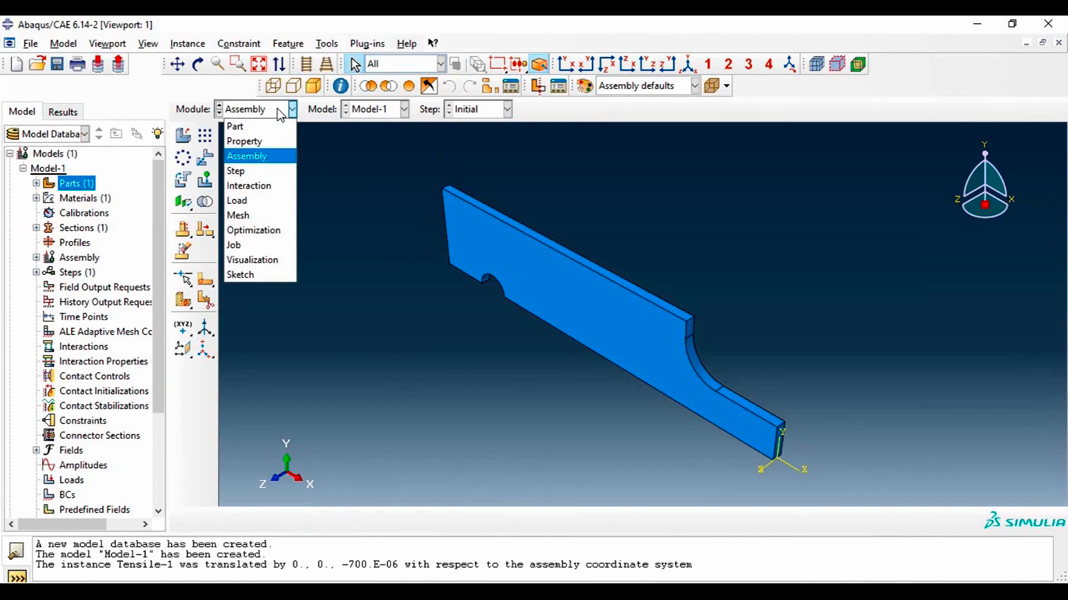
click(277, 175)
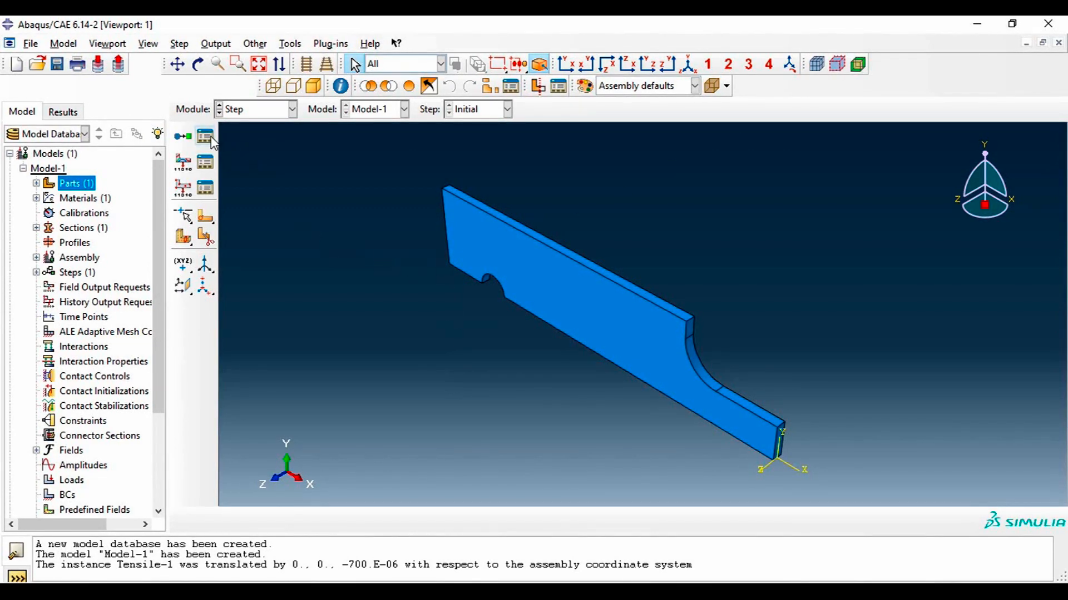
click(180, 139)
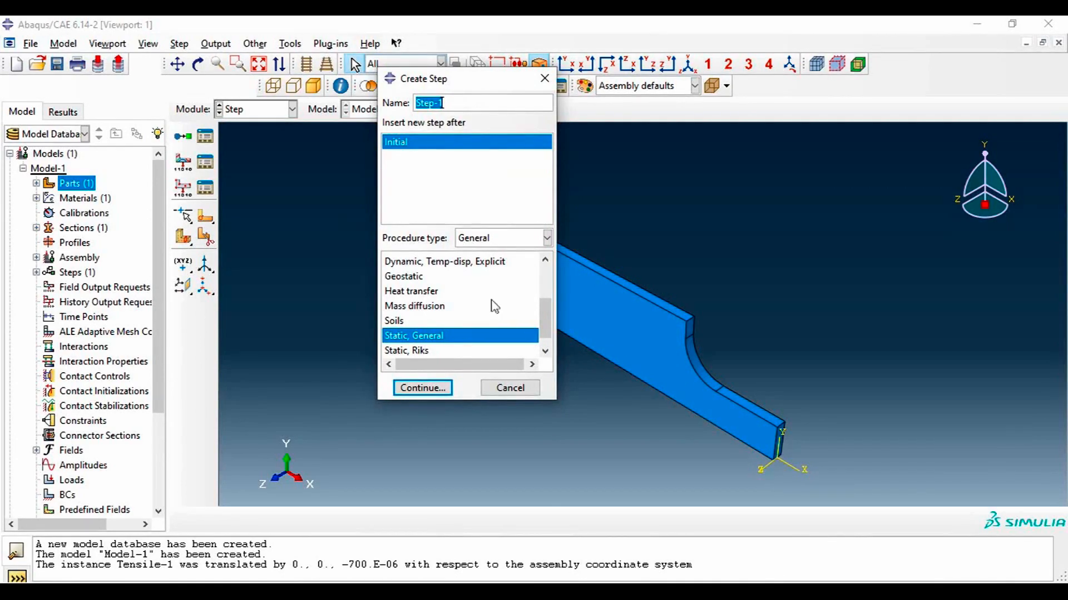
scroll(440, 317, up, 1)
click(437, 309)
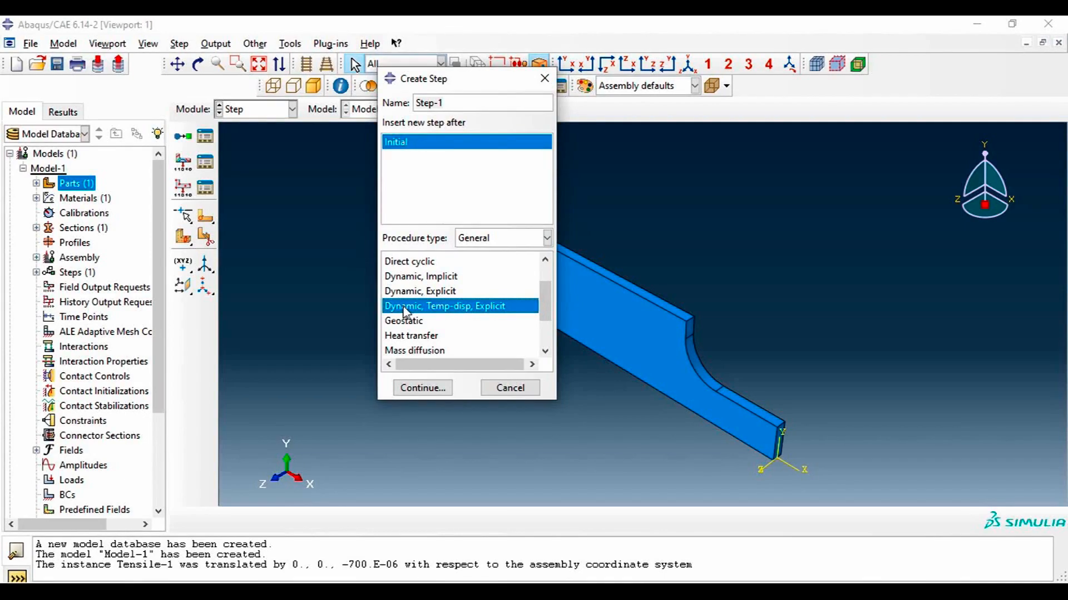
click(424, 388)
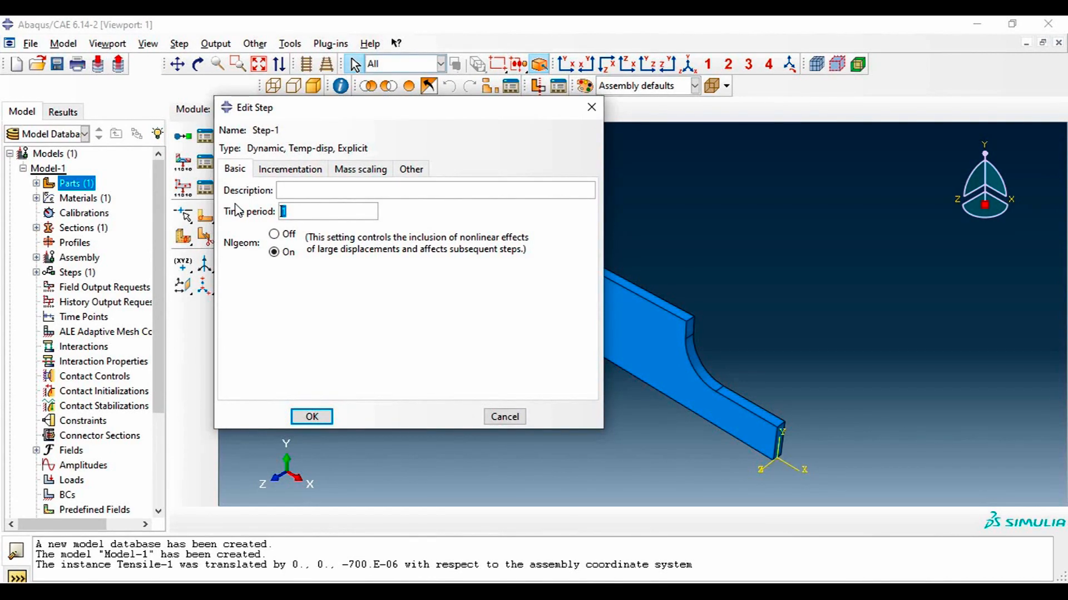
text(6)
click(312, 418)
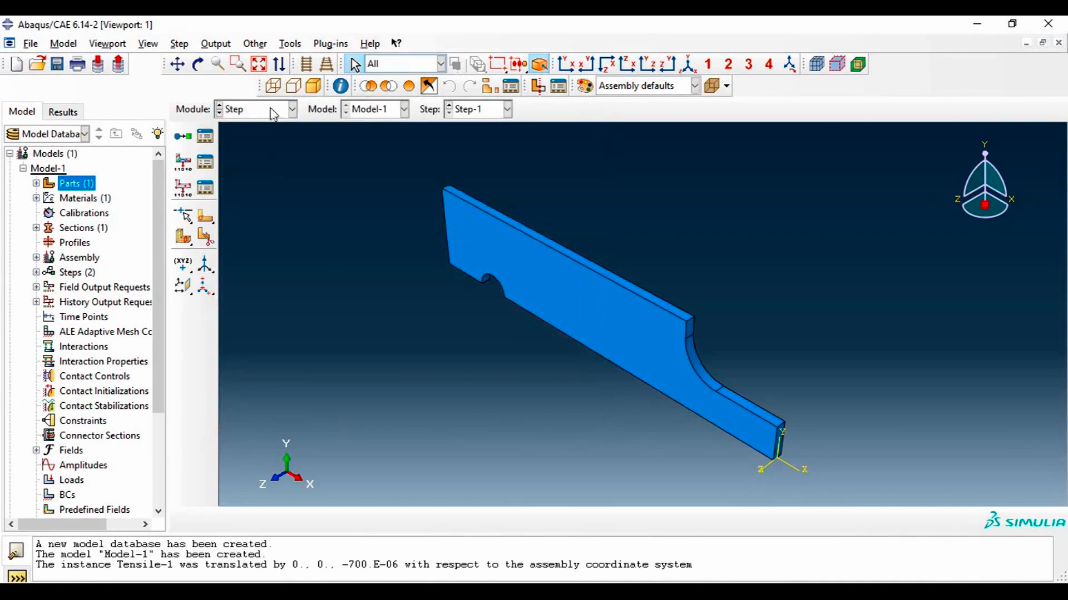
Pass through the Interaction module without defining any interaction and switch to the Load module
click(270, 109)
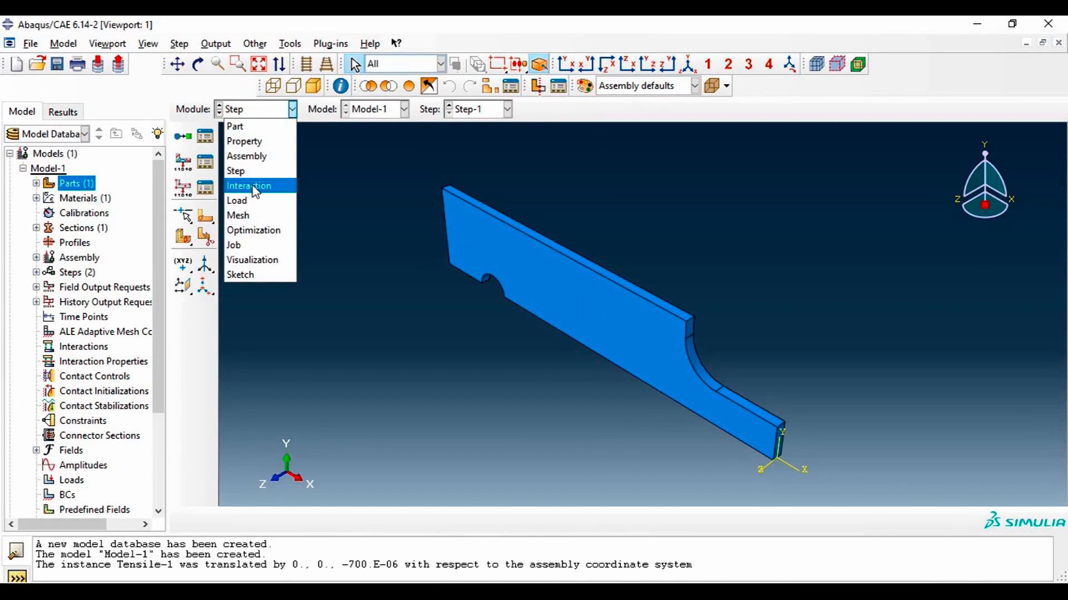
click(255, 187)
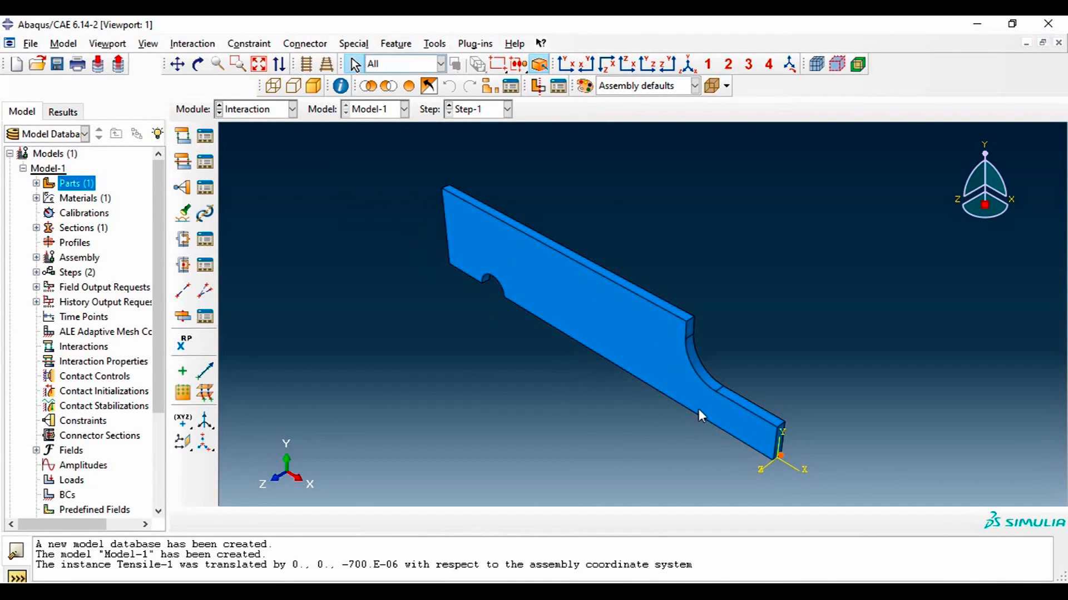
click(565, 326)
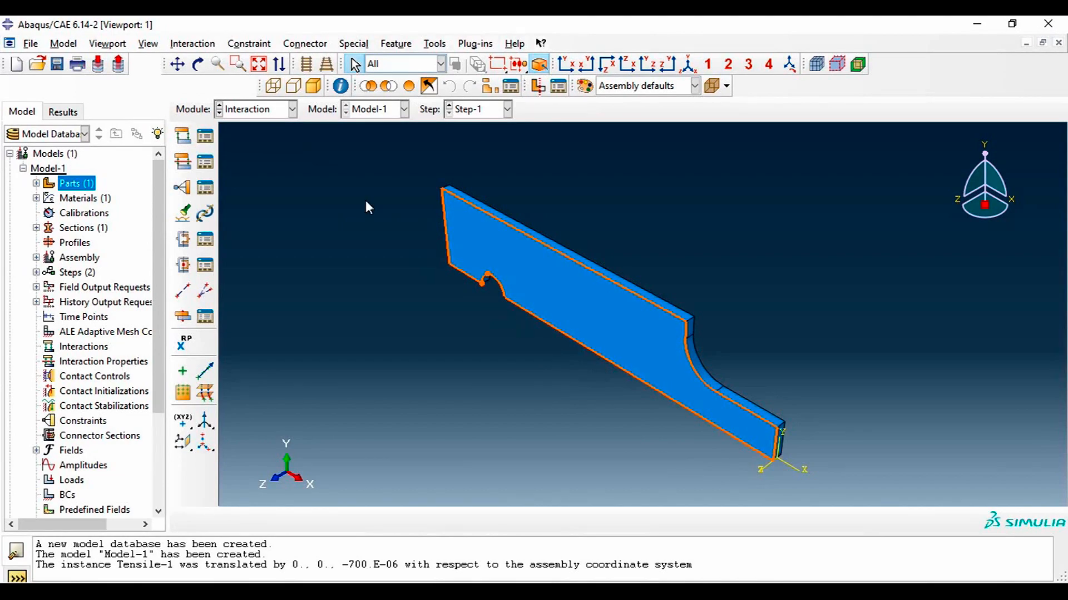
click(256, 109)
click(258, 199)
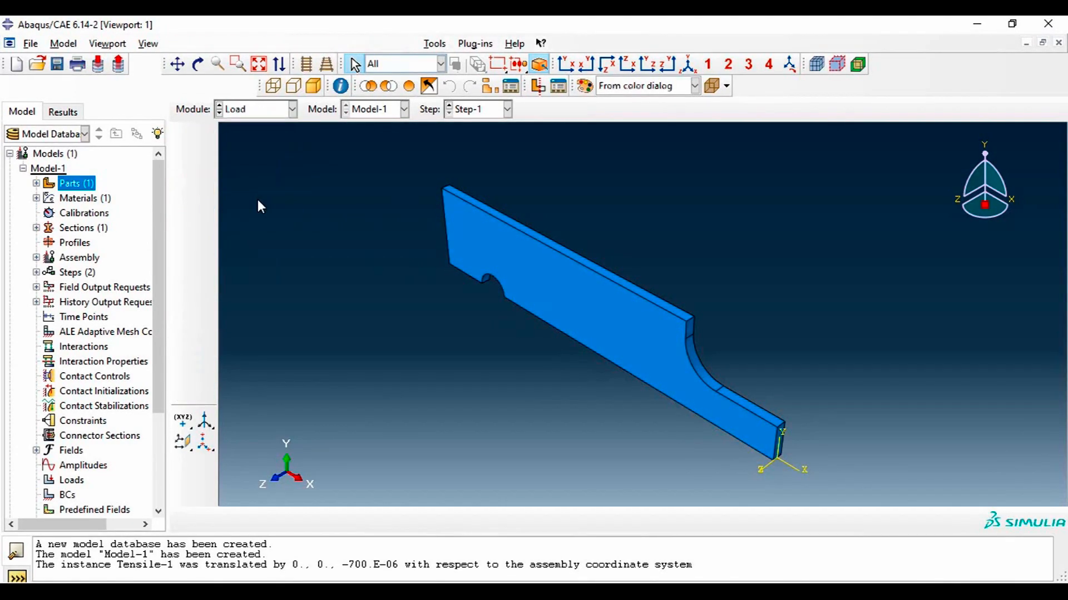
Switch to Adobe Reader and examine the full specimen drawing for the symmetry planes of the quarter model, ending back in Abaqus/CAE
scroll(506, 295, up, 3)
scroll(532, 353, down, 2)
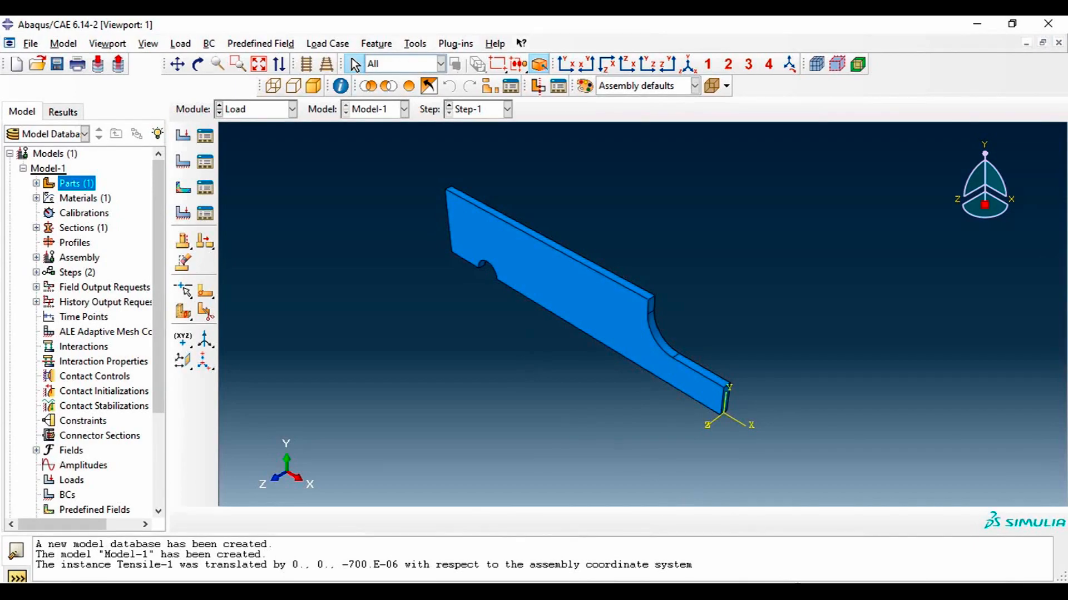
key(alt+Tab)
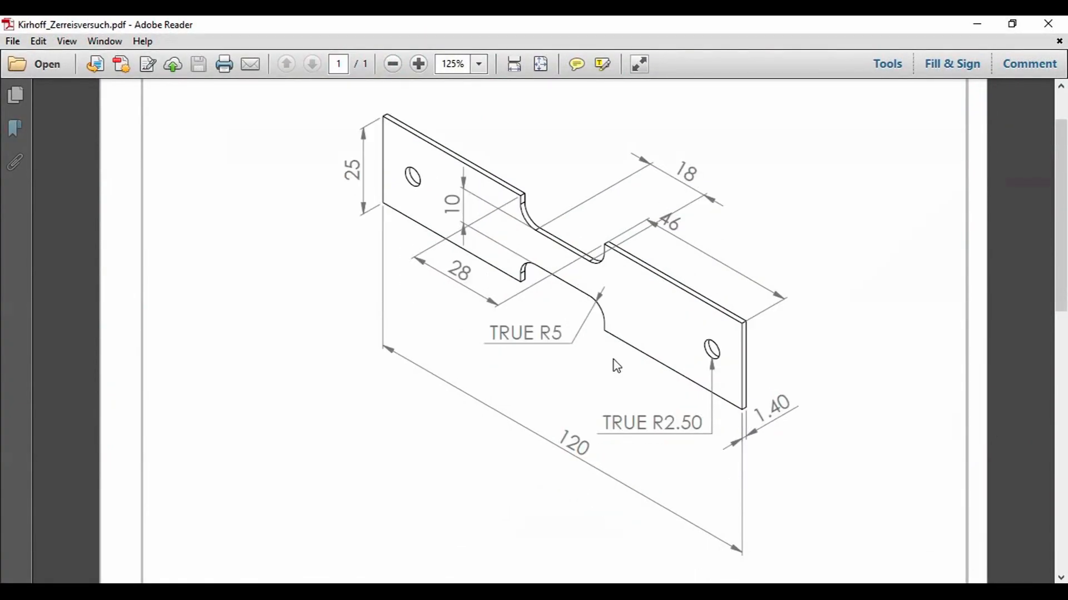
key(alt+Tab)
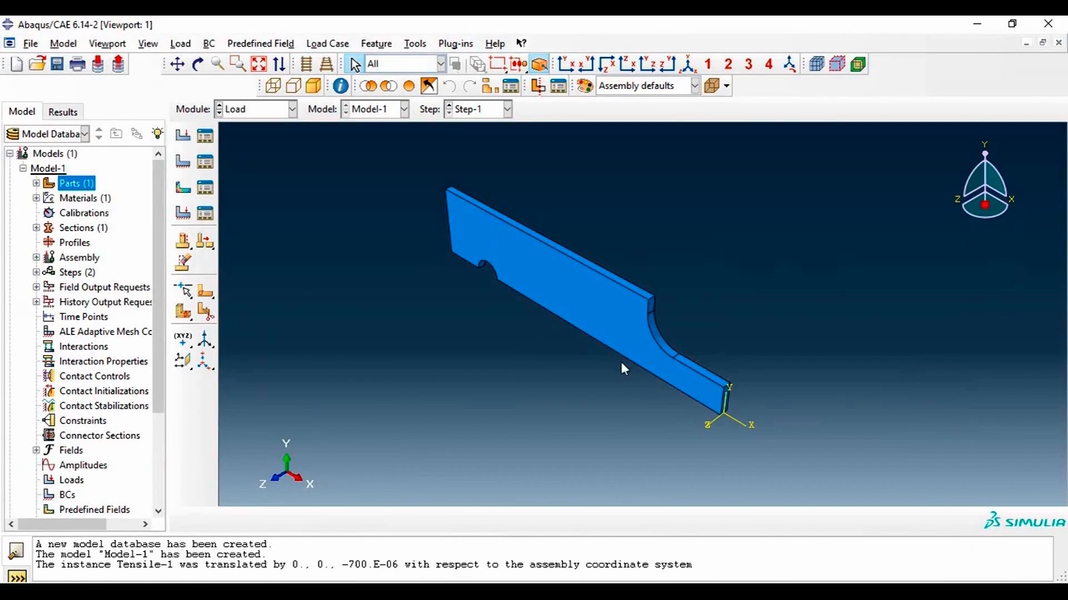
key(alt+Tab)
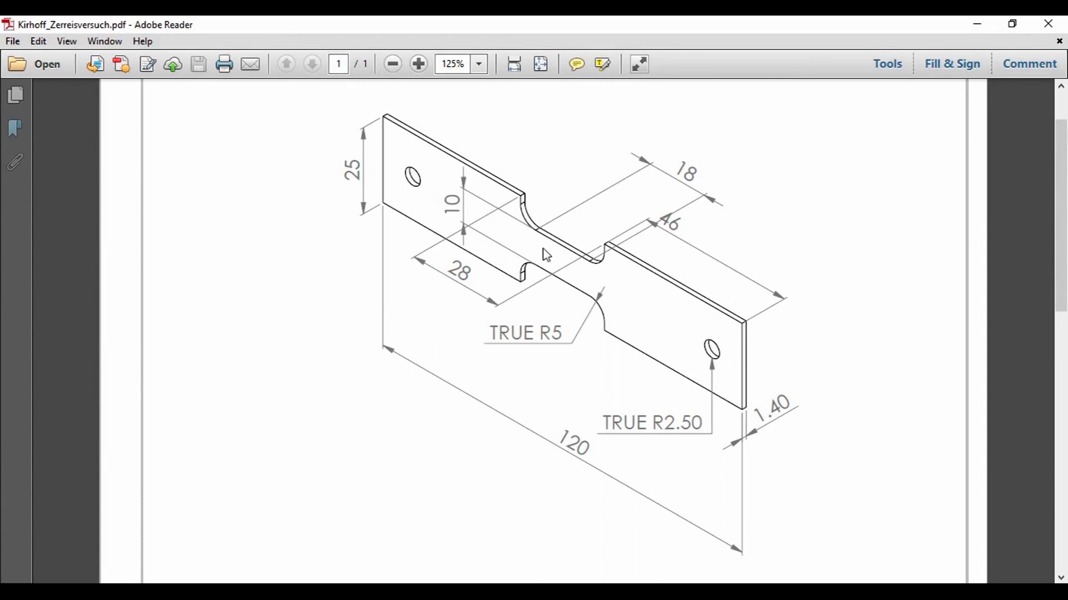
scroll(556, 361, up, 3)
scroll(561, 353, down, 3)
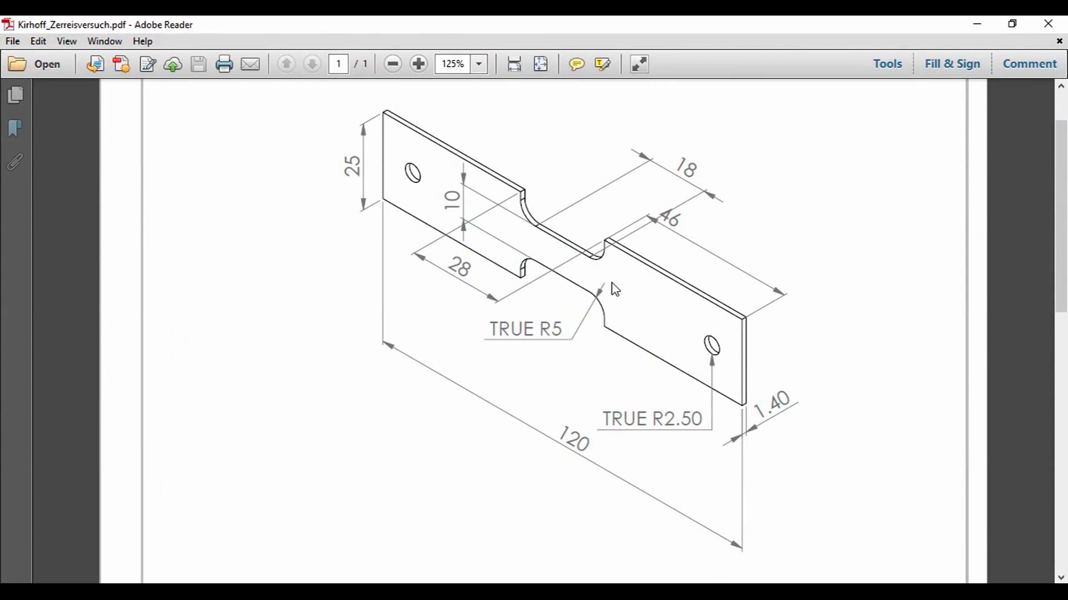
scroll(645, 300, up, 2)
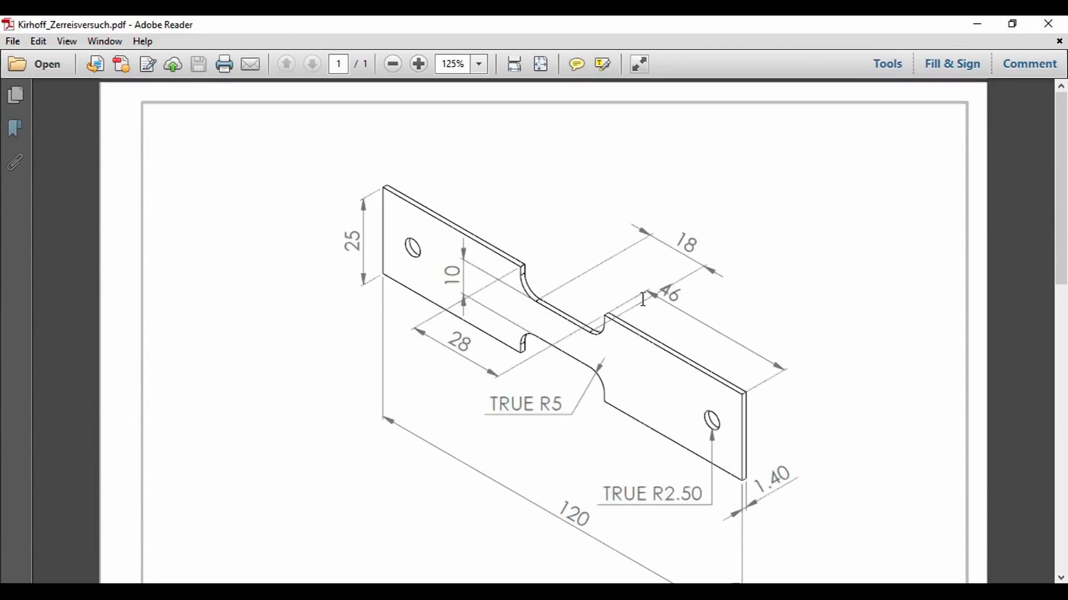
scroll(646, 314, down, 2)
scroll(646, 315, up, 1)
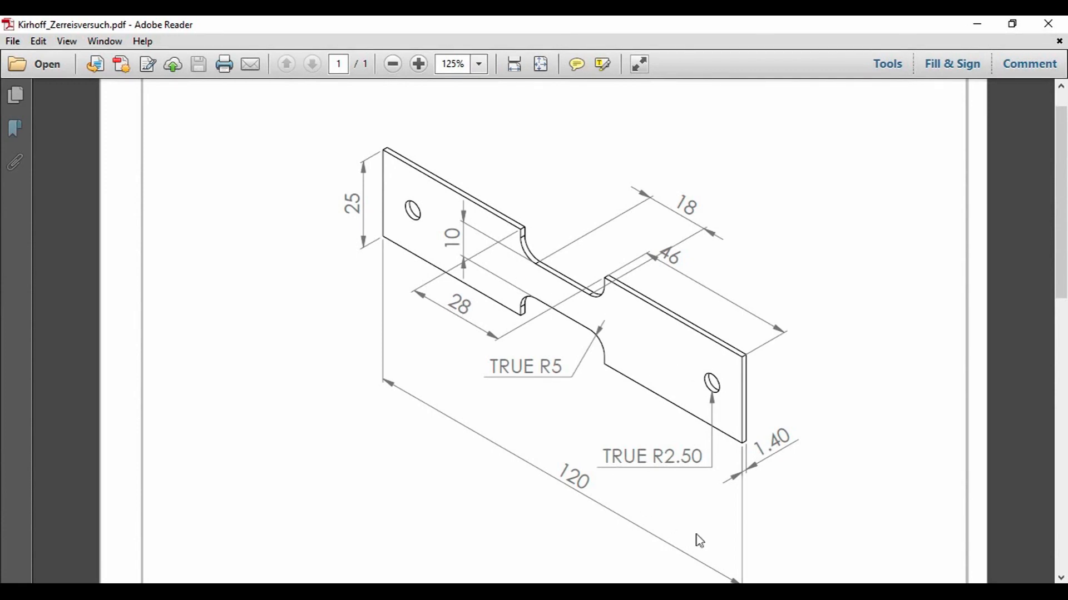
click(723, 591)
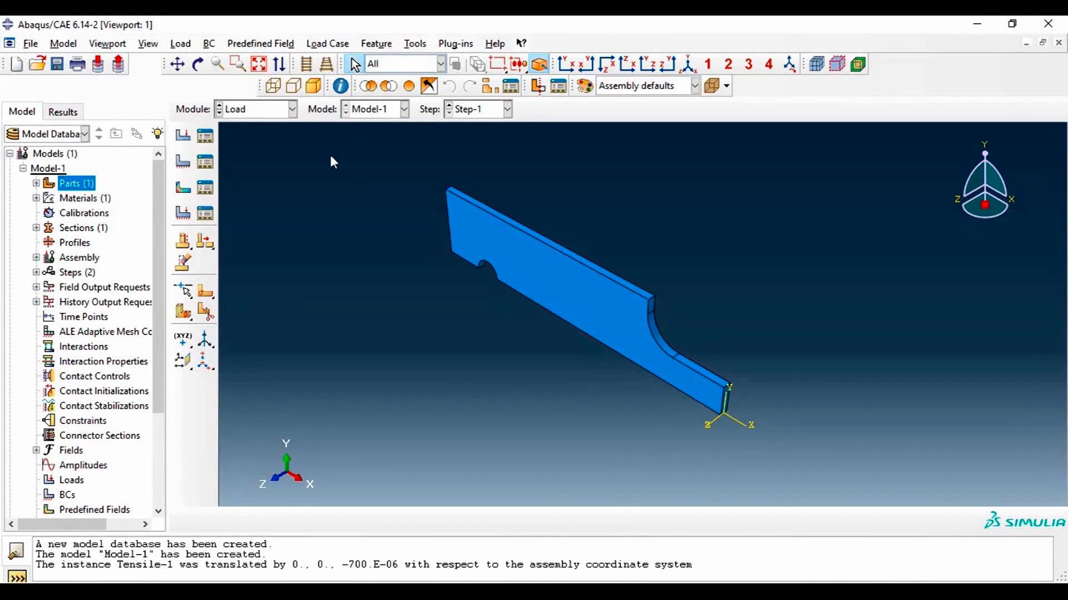
click(206, 164)
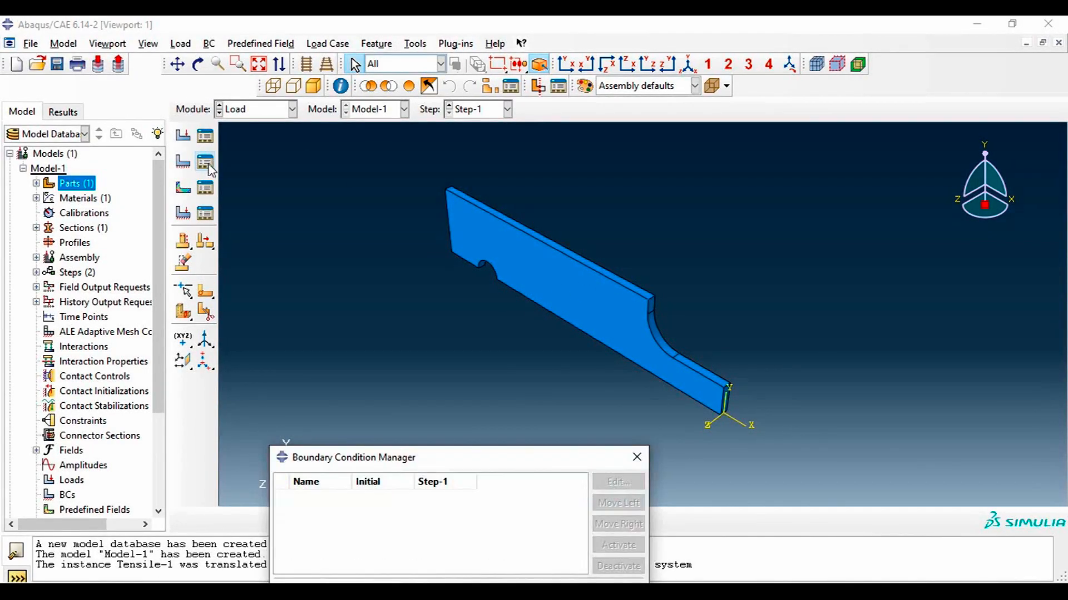
drag(449, 453, 525, 190)
click(713, 195)
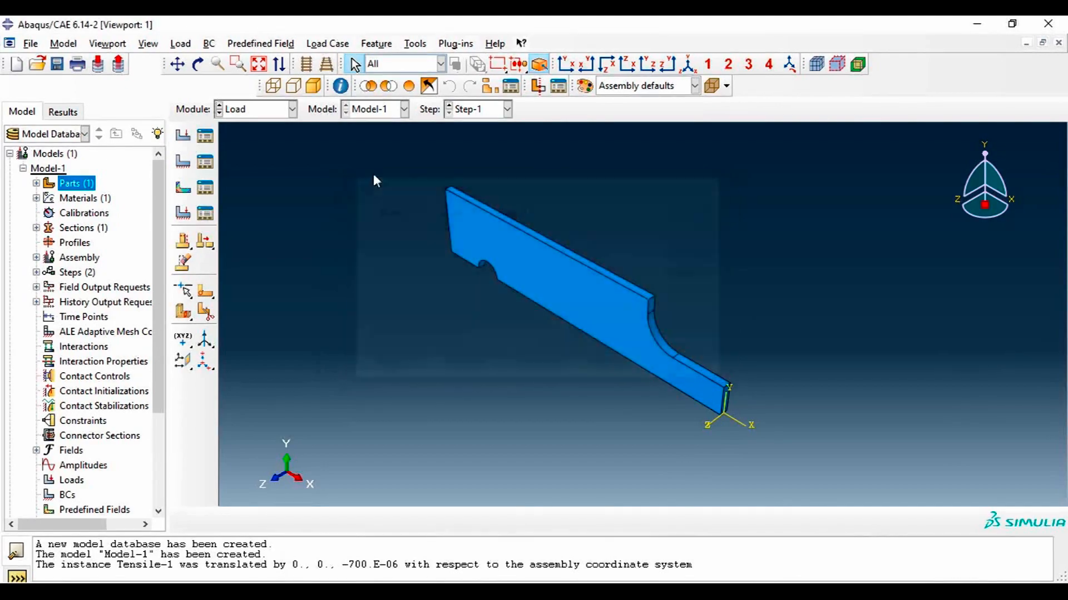
Start a mechanical Symmetry/Antisymmetry/Encastre boundary condition named Right-surface in the Initial step
click(183, 165)
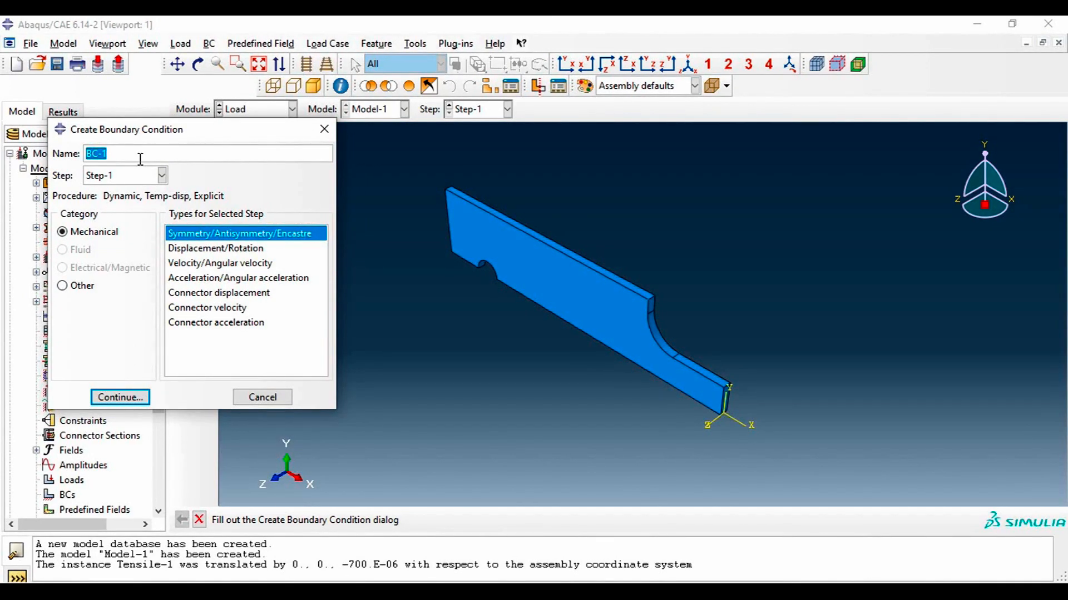
text(Right)
key(BackSpace)
text(-surface)
click(139, 177)
click(135, 190)
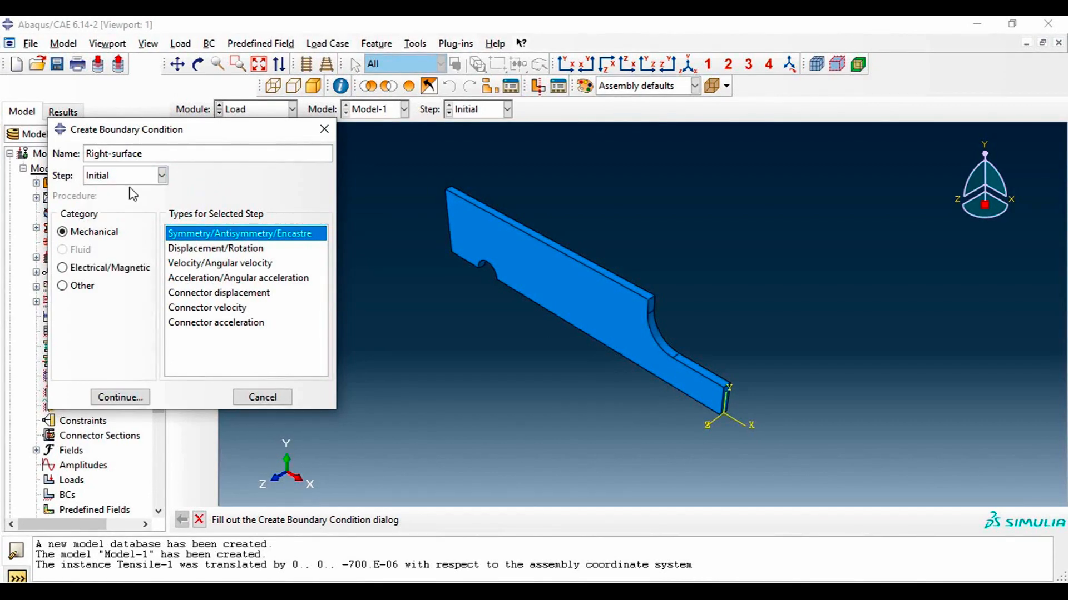
click(119, 395)
Apply the Right-surface condition to the end face of the narrow section as XSYMM (U1 = UR2 = UR3 = 0)
scroll(660, 445, up, 3)
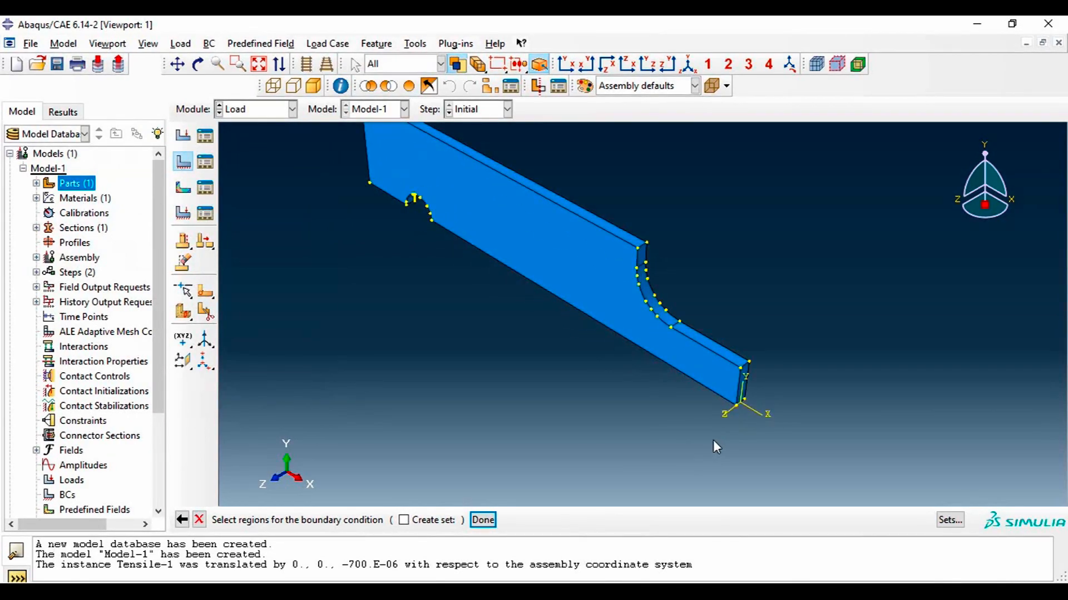
scroll(723, 439, up, 2)
click(745, 349)
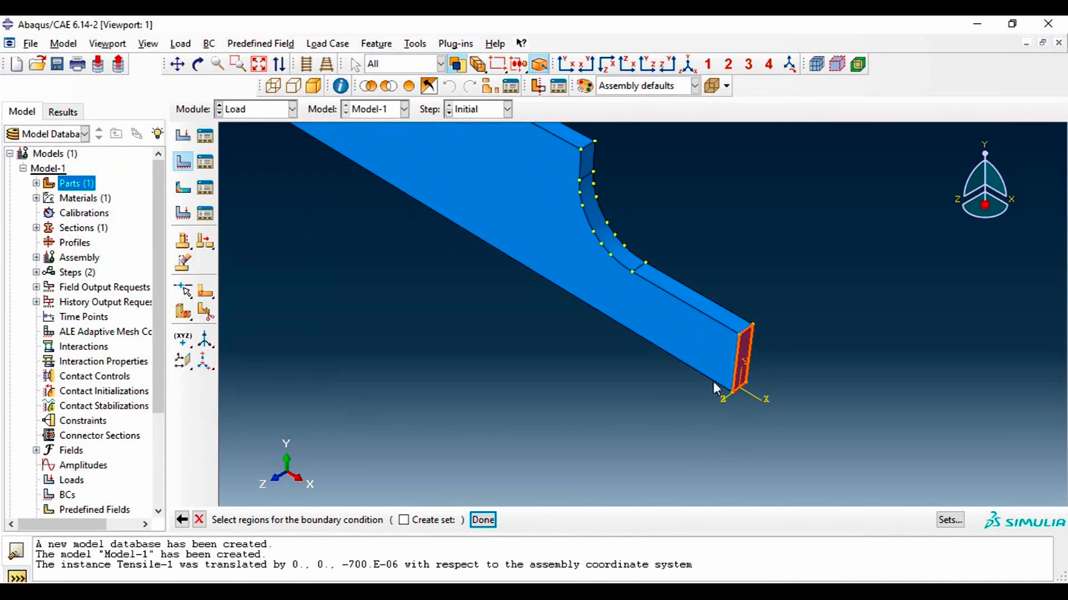
click(483, 520)
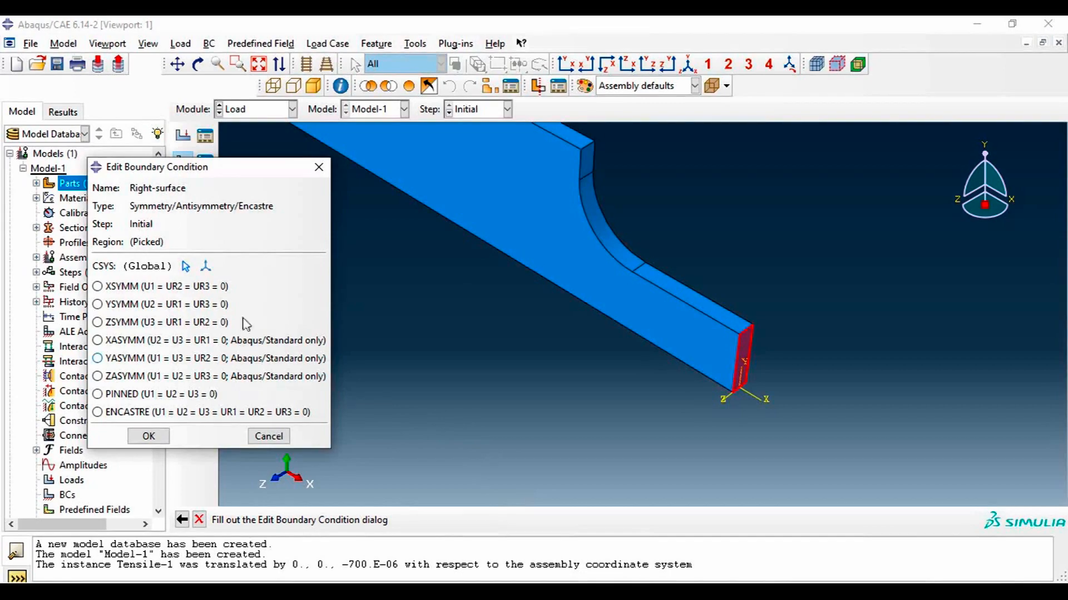
drag(226, 168, 350, 128)
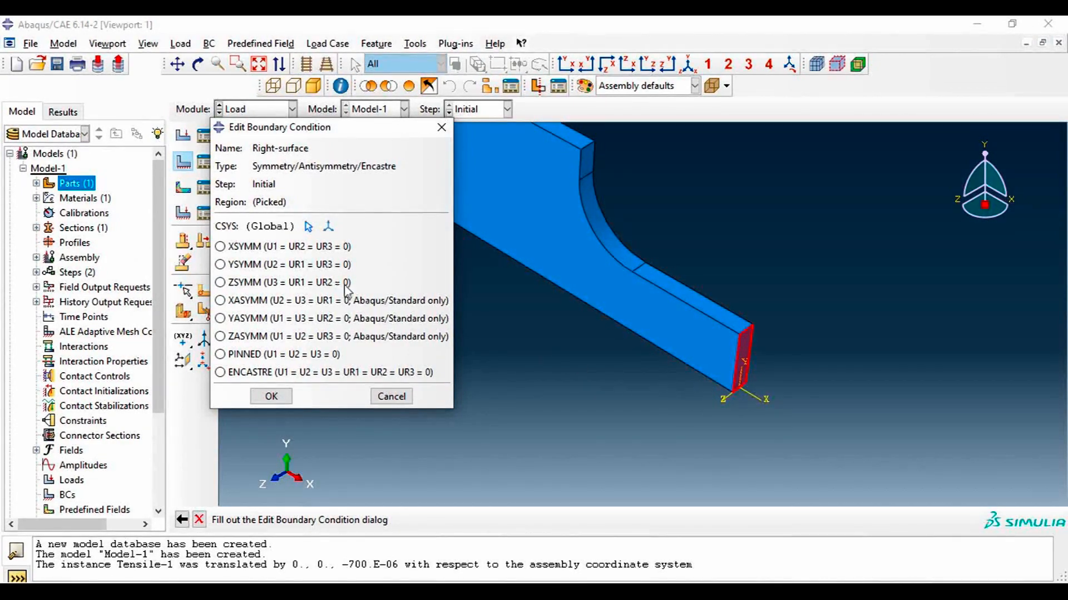
click(278, 248)
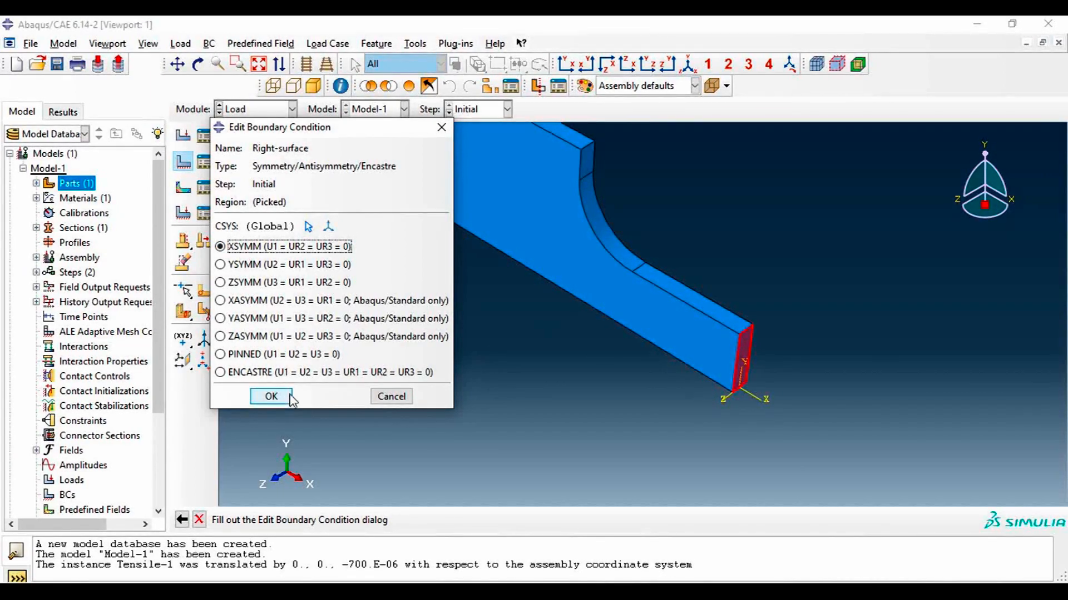
click(271, 397)
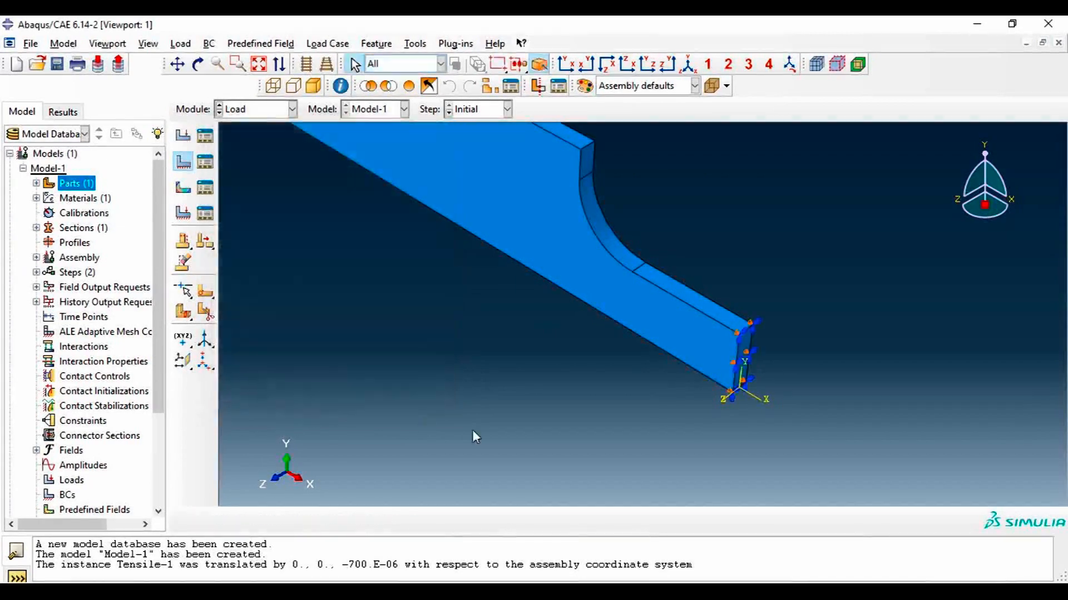
Examine the underside of the quarter specimen along its length and compare it with the full specimen drawing in Adobe Reader
scroll(631, 439, down, 3)
scroll(631, 438, down, 3)
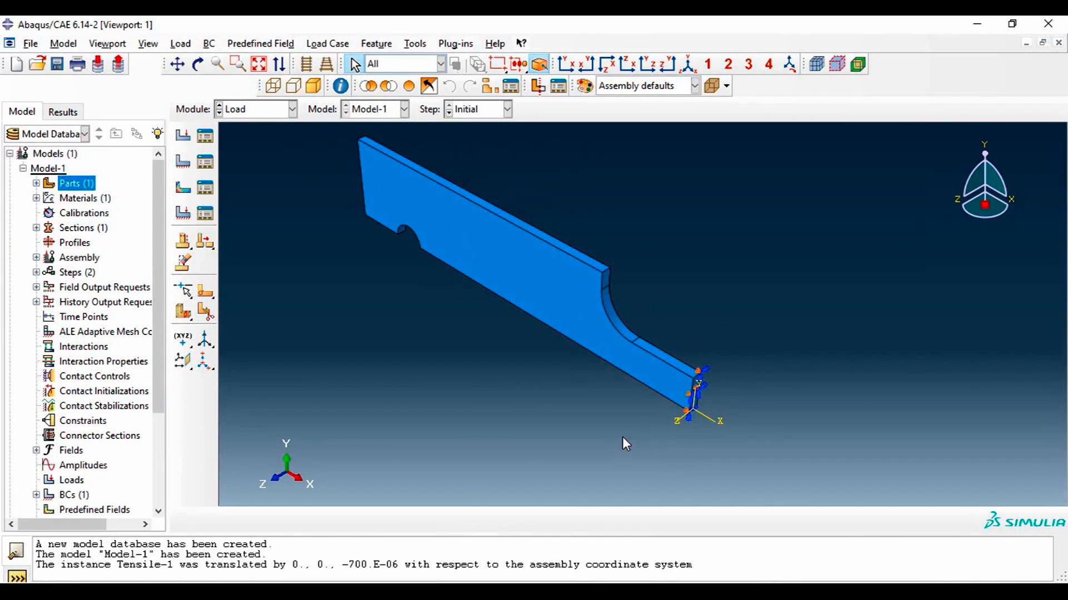
ctrl+alt+drag(626, 388, 649, 219)
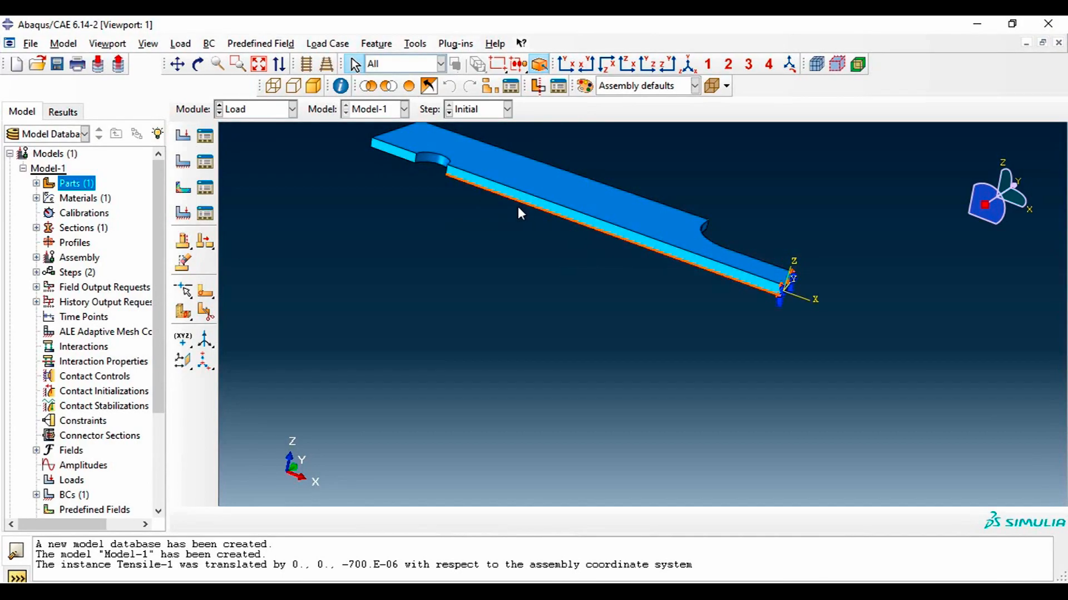
key(alt+Tab)
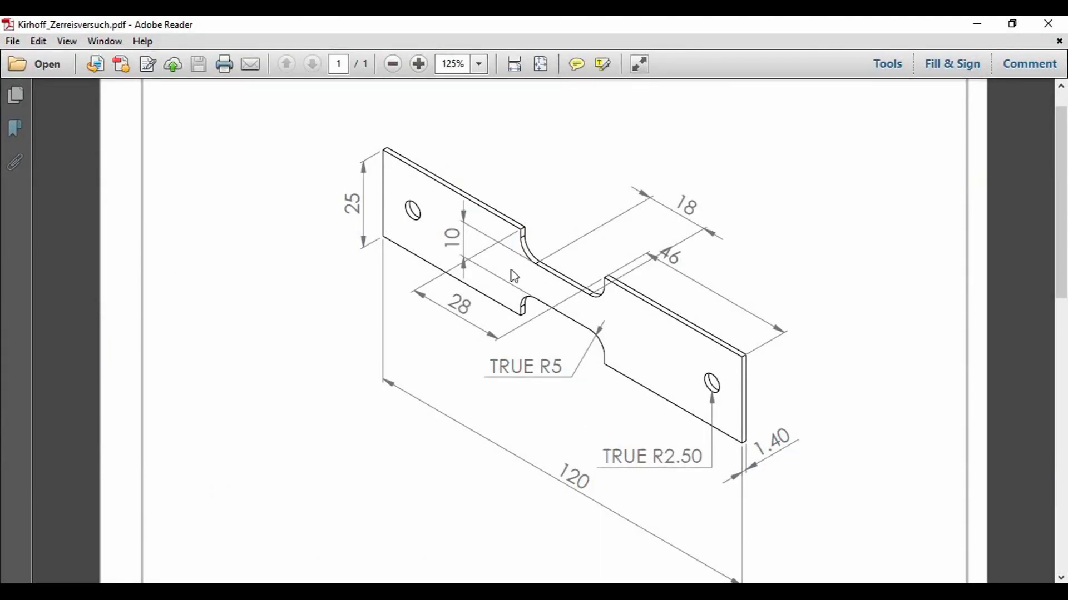
key(alt+Tab)
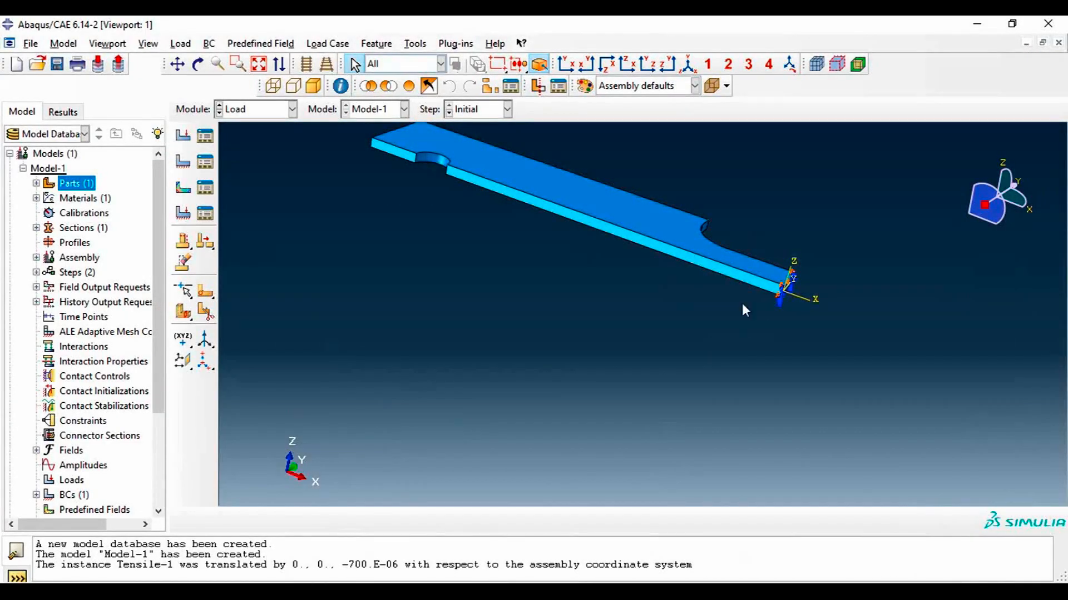
scroll(715, 283, down, 1)
ctrl+alt+drag(715, 283, 740, 268)
scroll(739, 268, up, 4)
ctrl+alt+middle_drag(577, 213, 547, 284)
Create an Initial-step symmetry condition named Bottom-surface on the lower lengthwise faces, set to YSYMM (U2 = UR1 = UR3 = 0)
click(183, 161)
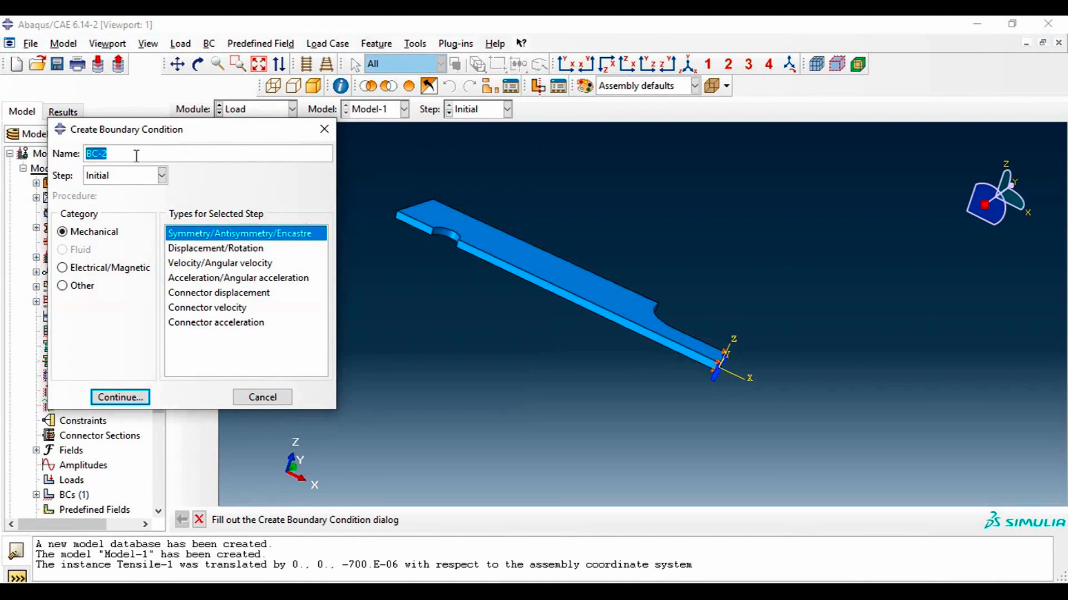
text(Bottom-surface)
click(120, 397)
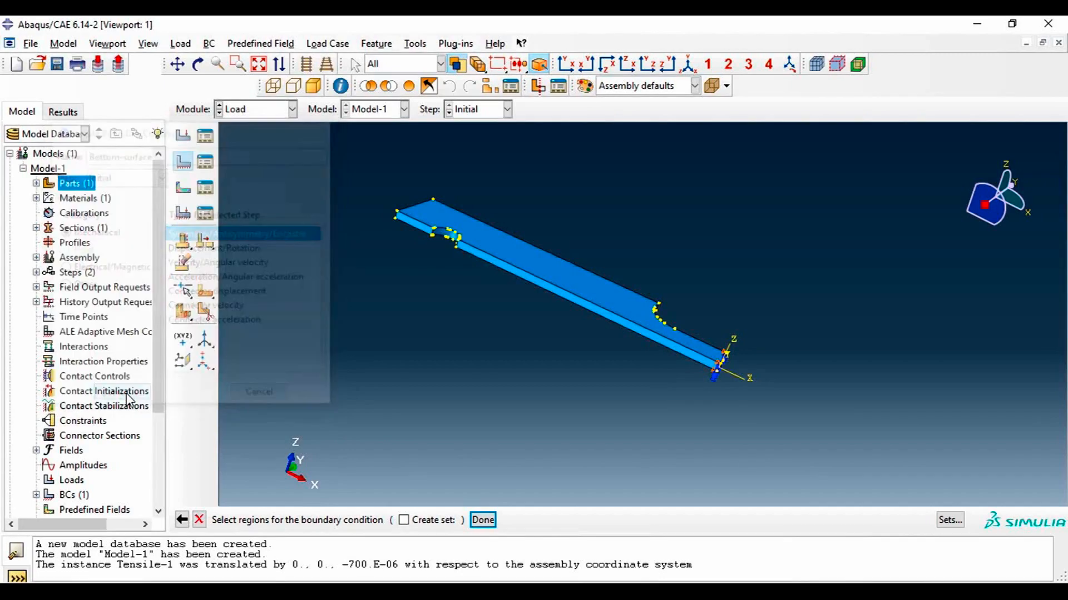
click(522, 282)
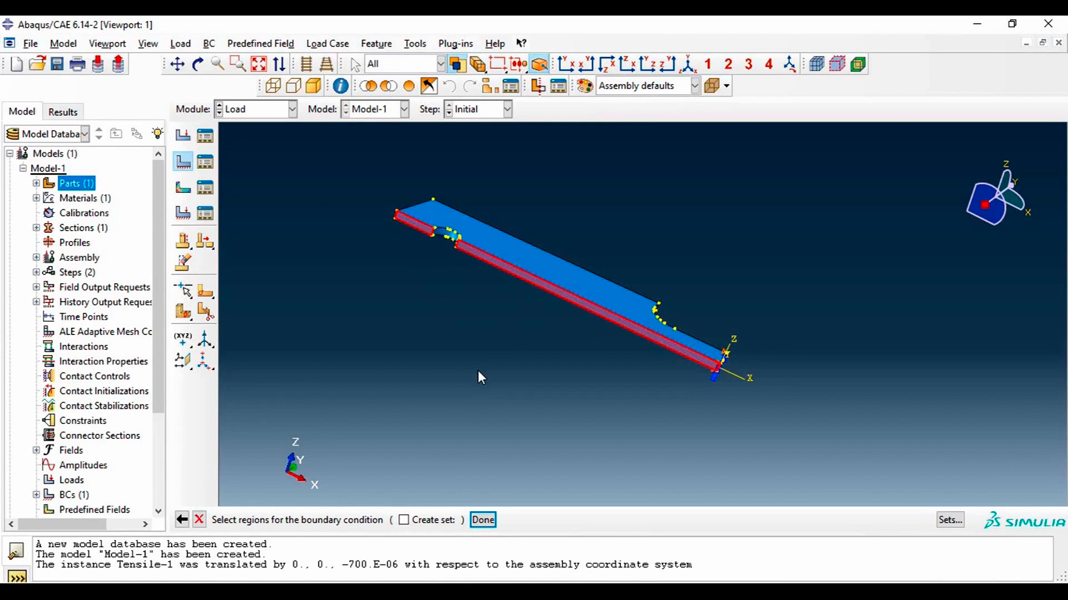
click(482, 520)
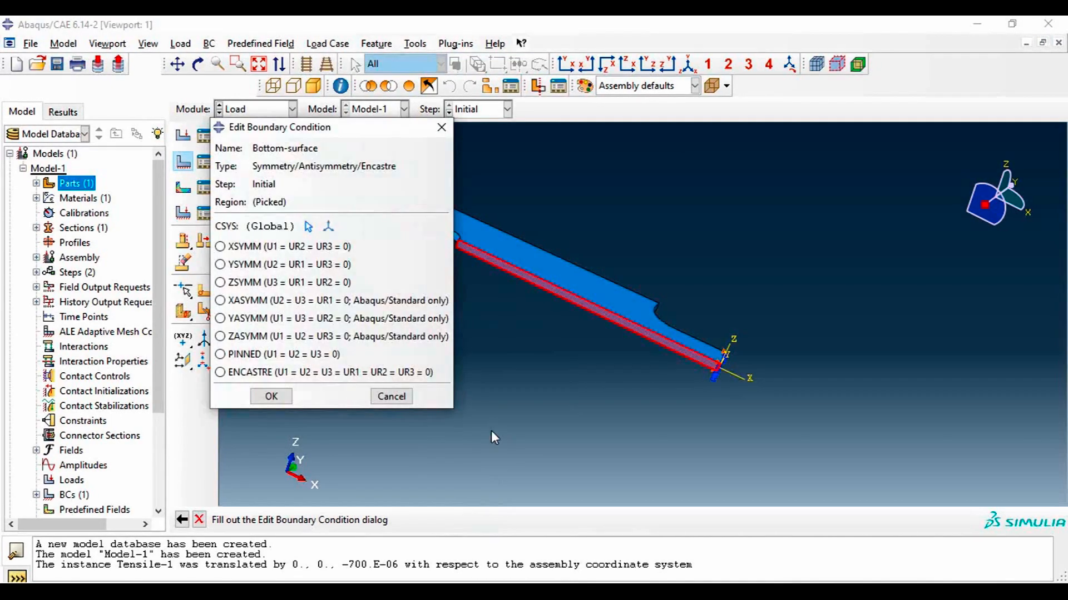
click(275, 265)
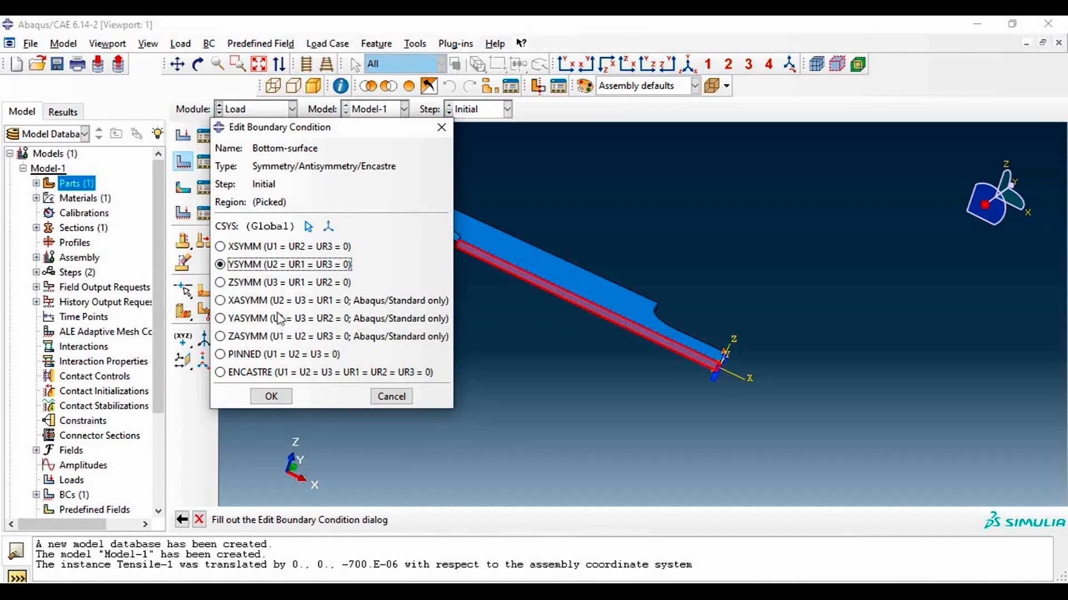
click(272, 397)
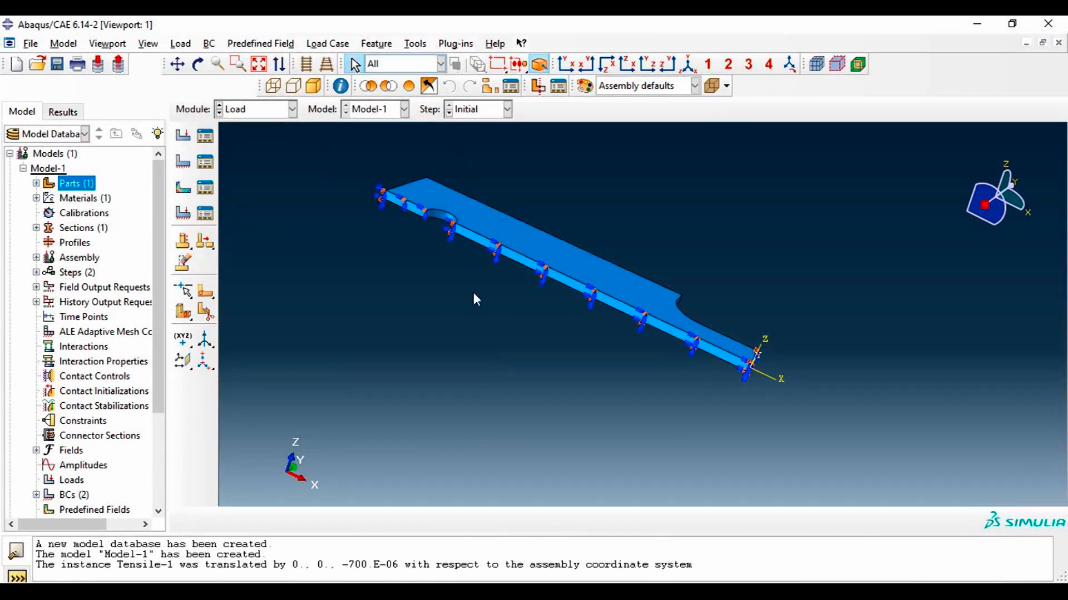
Examine the half-hole's curved inner surface on the quarter specimen and compare it with the hole in the Adobe Reader drawing
scroll(393, 208, up, 4)
scroll(405, 288, down, 5)
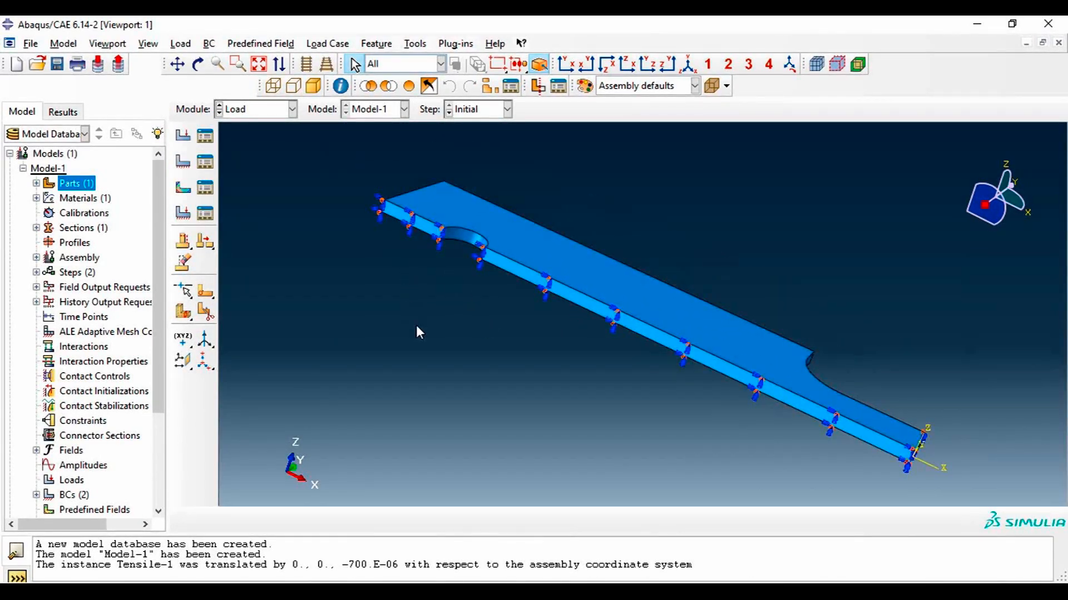
scroll(482, 356, up, 2)
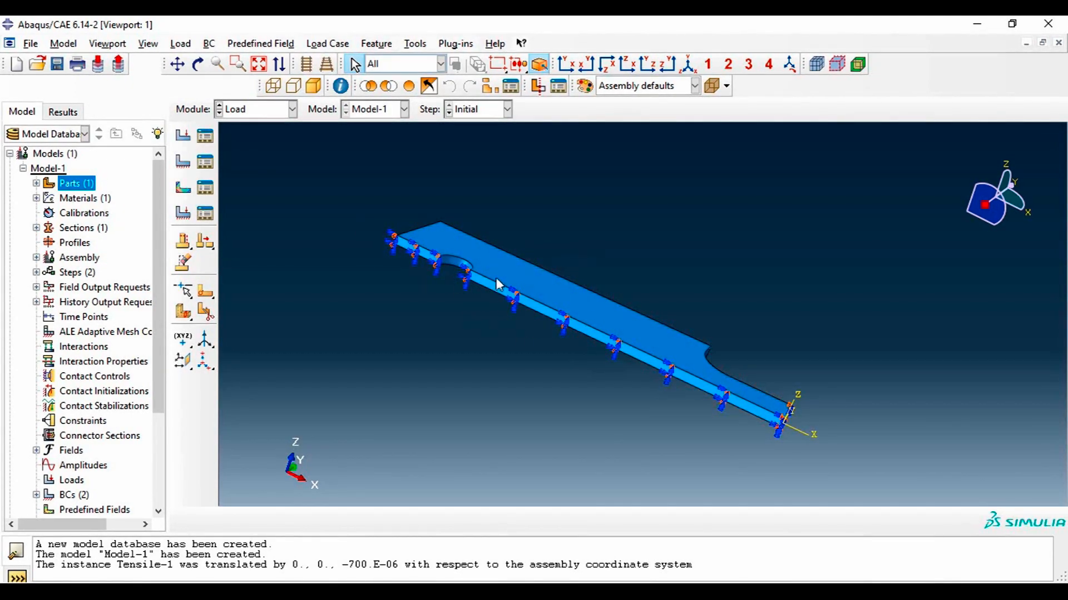
key(alt+Tab)
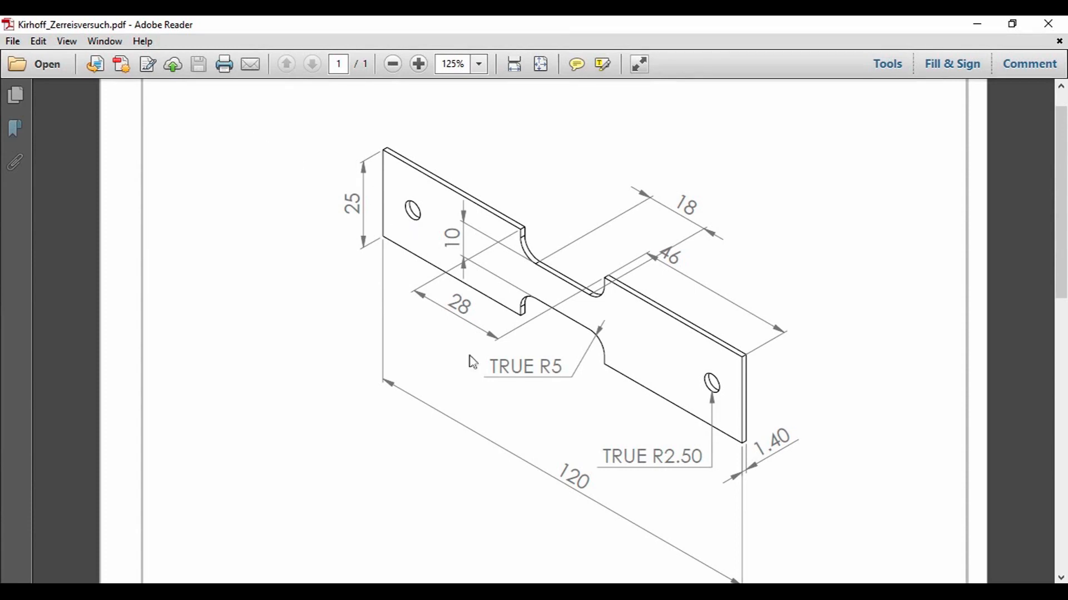
key(alt+Tab)
scroll(461, 261, up, 5)
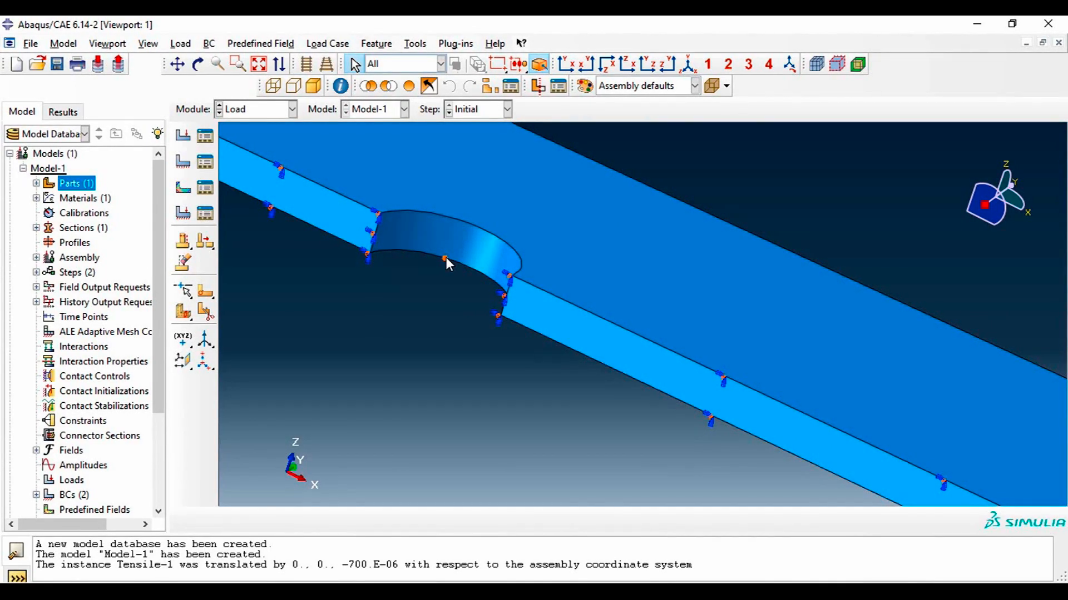
click(464, 250)
Create a Velocity/Angular velocity boundary condition named Speed in Step-1 on the half-hole's curved inner surface
click(183, 163)
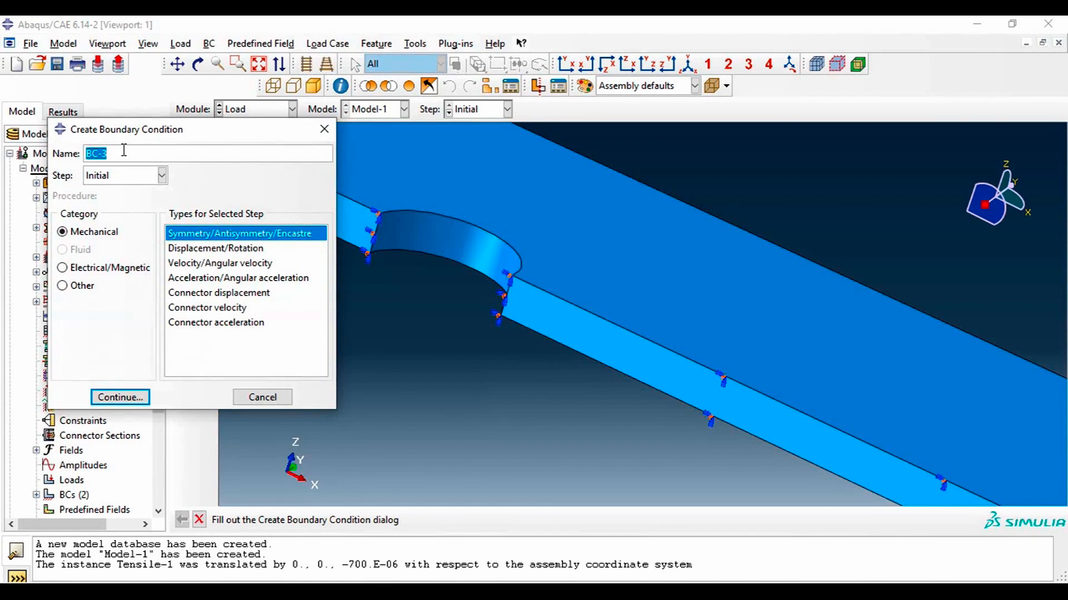
text(Speed)
click(118, 177)
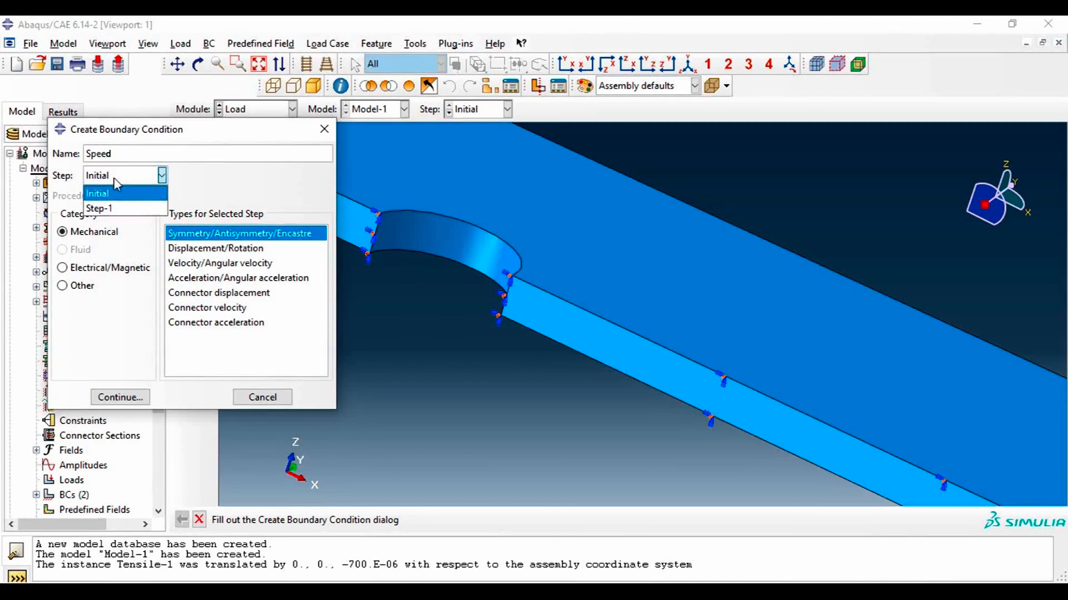
click(119, 206)
click(204, 265)
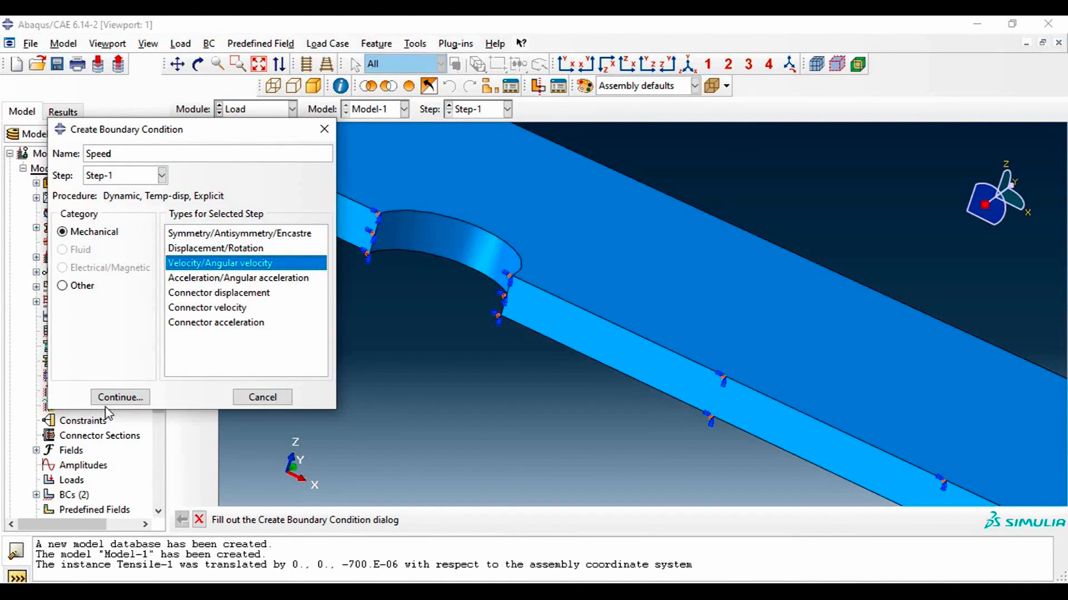
click(119, 398)
click(425, 245)
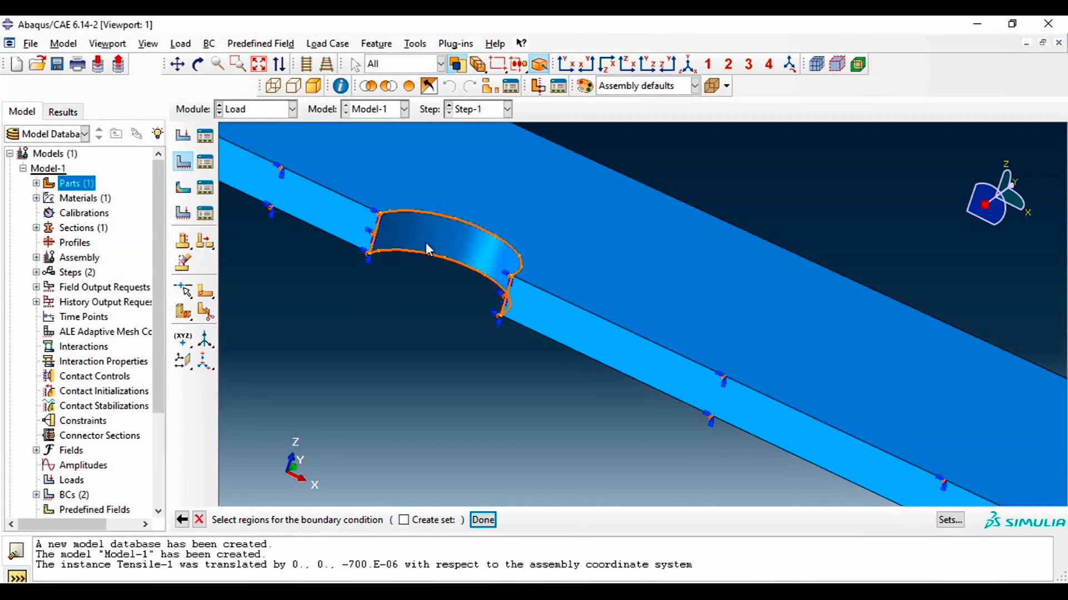
middle_click(394, 372)
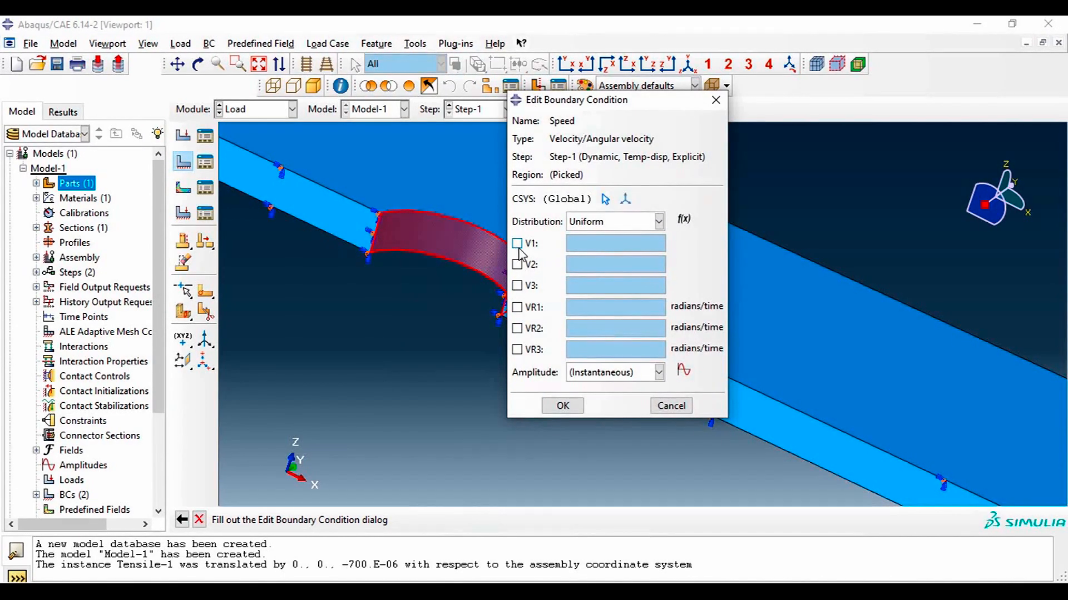
Set the Speed condition's V1 to -0.005, checking the global X direction at the specimen's narrow end
drag(614, 98, 769, 124)
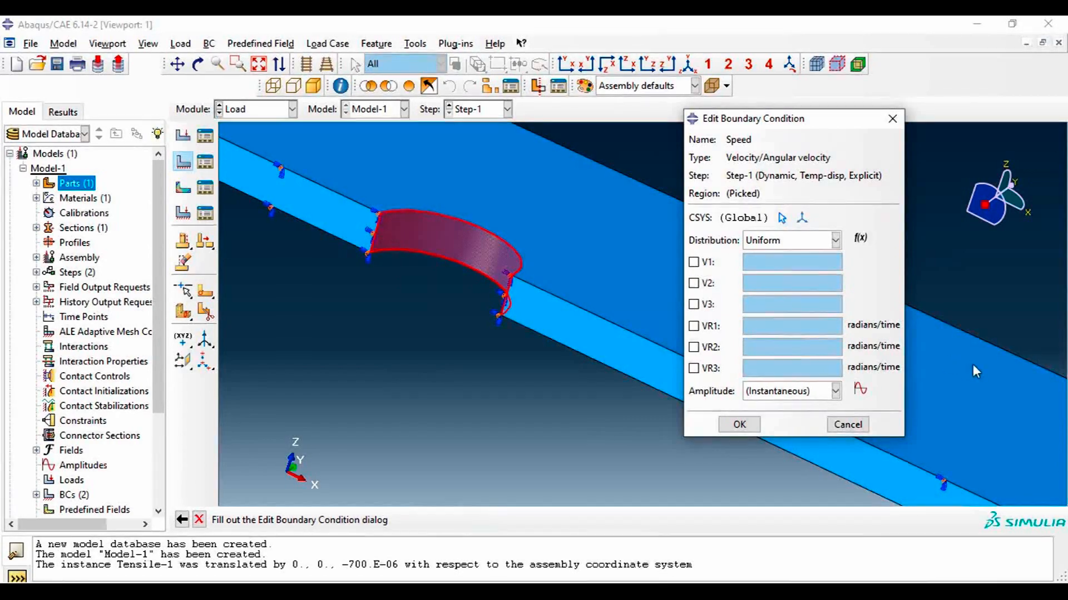
scroll(972, 365, down, 3)
scroll(998, 362, down, 1)
scroll(436, 205, down, 3)
scroll(655, 267, up, 1)
scroll(655, 267, up, 2)
drag(801, 119, 549, 156)
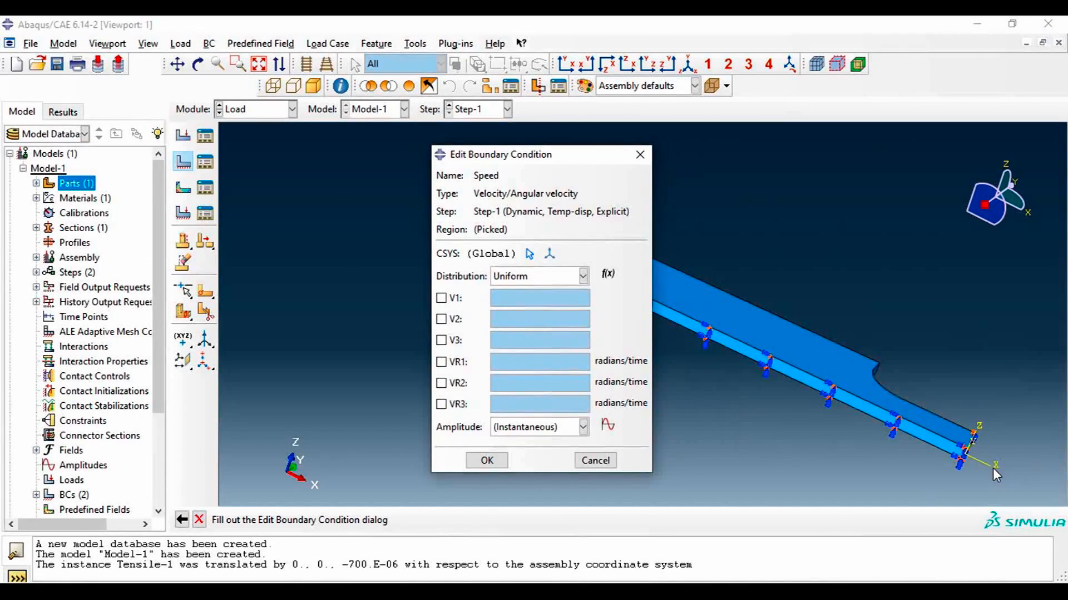
scroll(992, 468, up, 3)
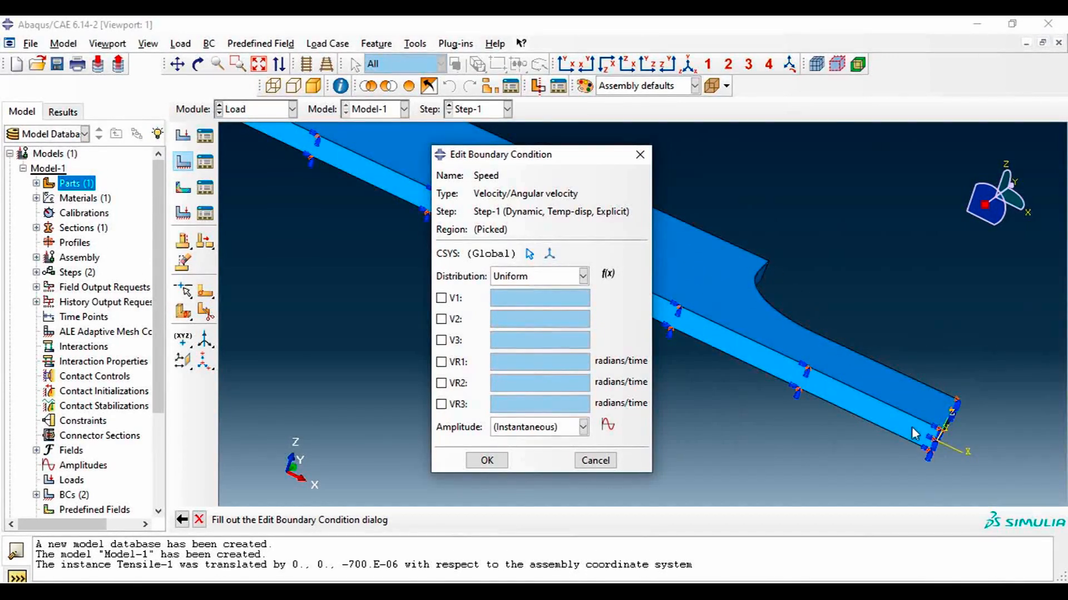
click(443, 300)
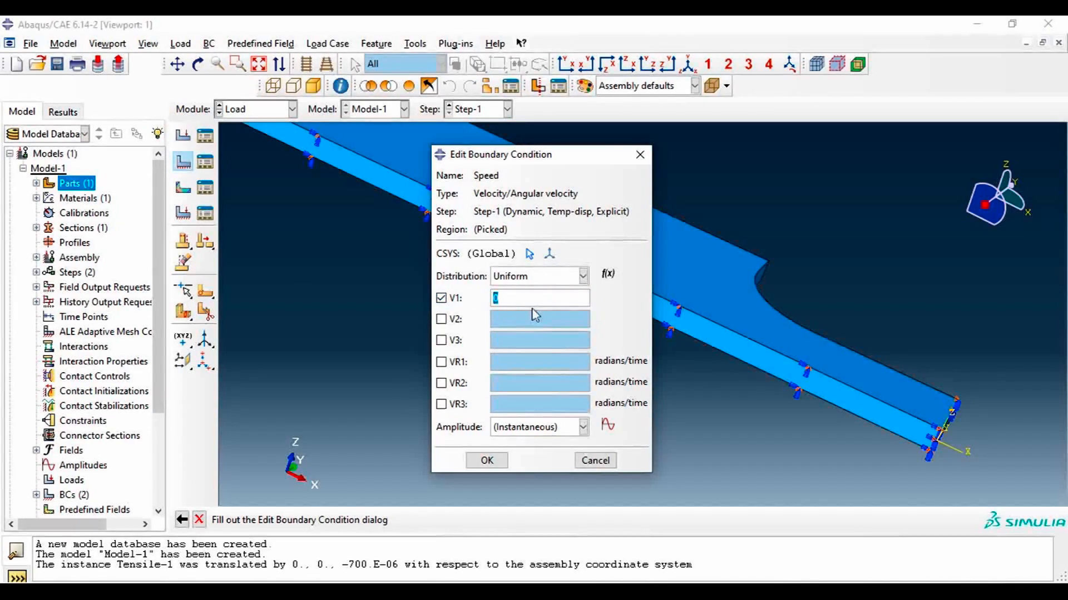
key(BackSpace)
text(-)
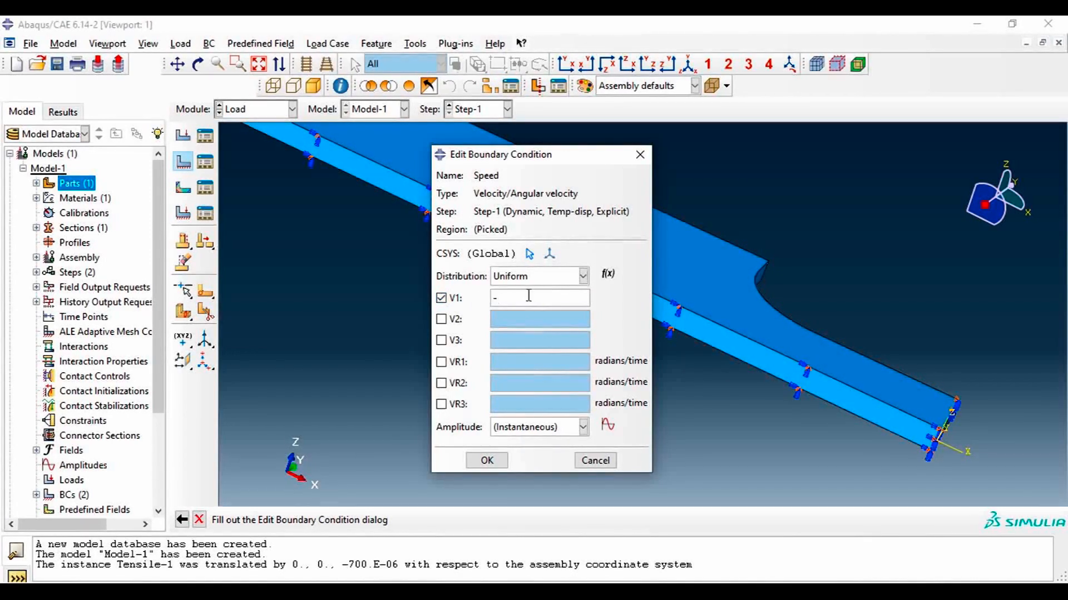
text(0.005)
Constrain V2, V3, VR1, VR2 and VR3 of the Speed condition to 0 and accept the boundary condition
click(441, 319)
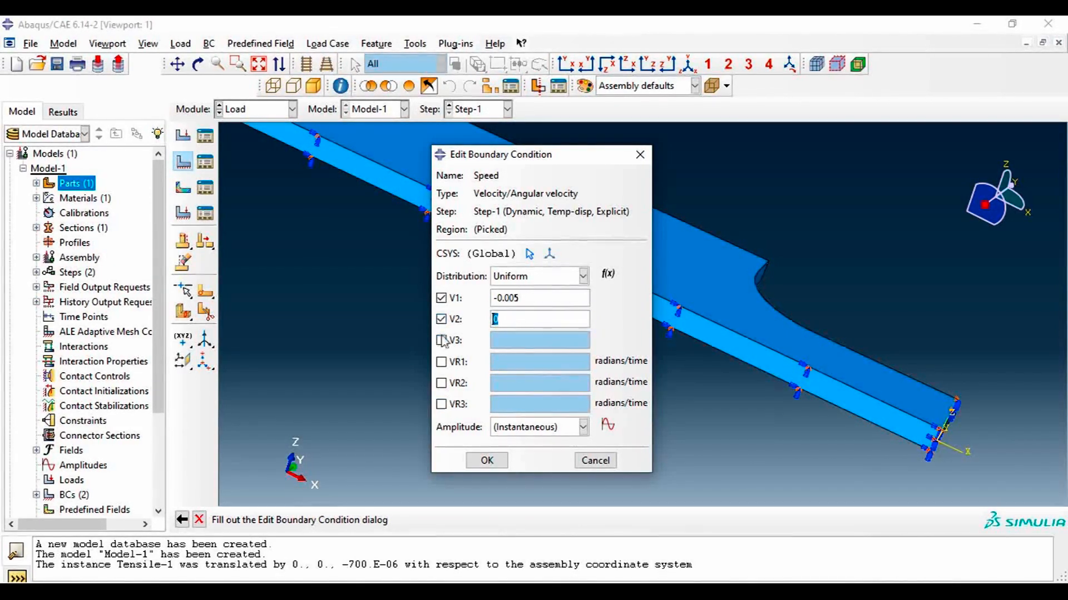
click(441, 340)
click(441, 362)
click(441, 383)
click(441, 404)
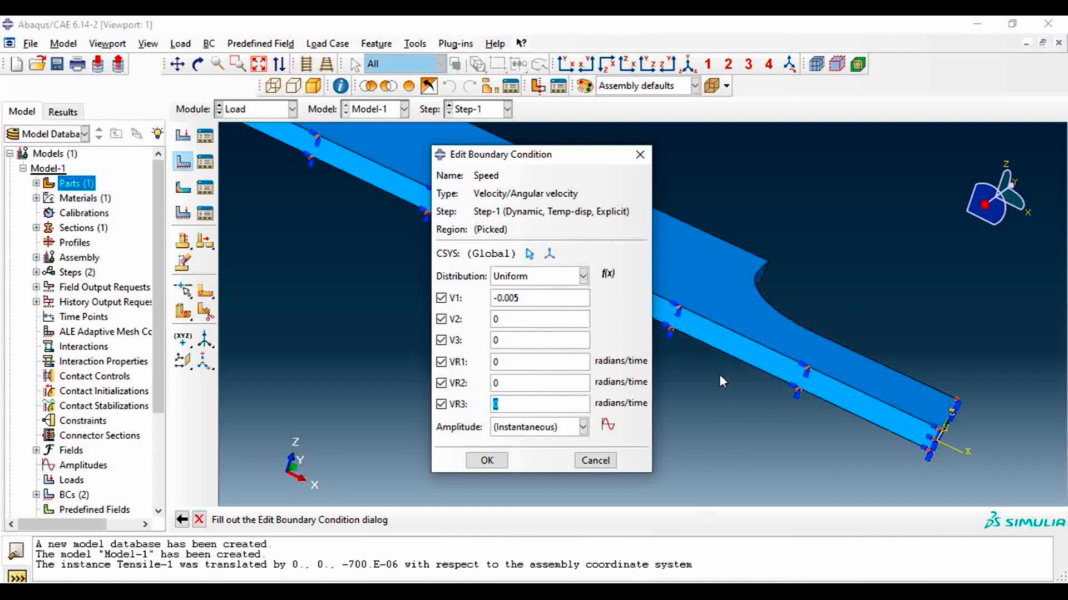
click(488, 460)
Examine the velocity symbols around the half-hole and the boundary conditions along the whole quarter specimen
scroll(651, 424, up, 2)
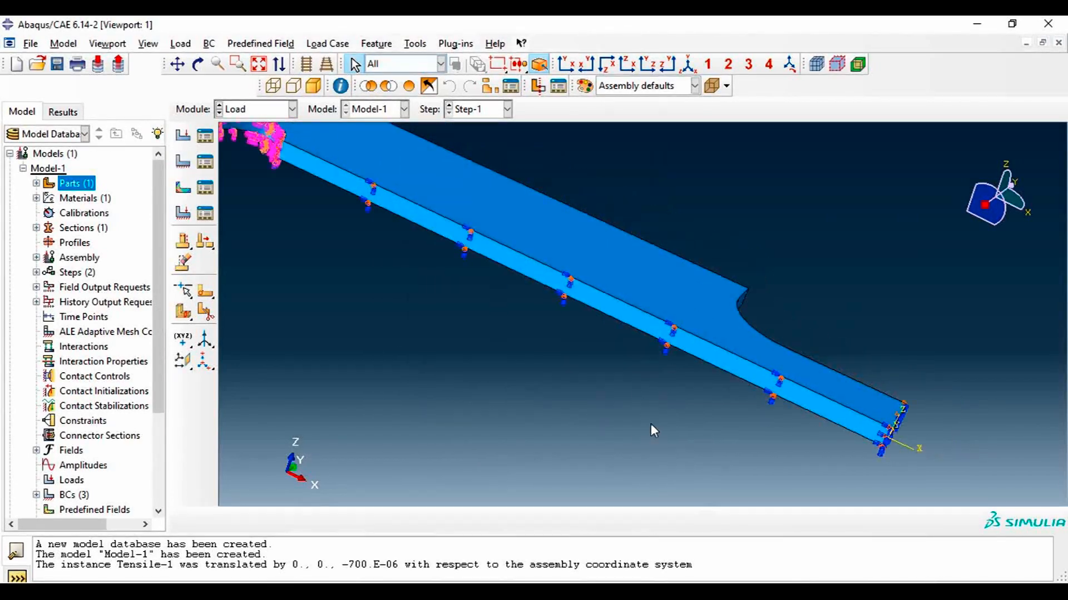
scroll(465, 342, down, 6)
scroll(316, 188, down, 2)
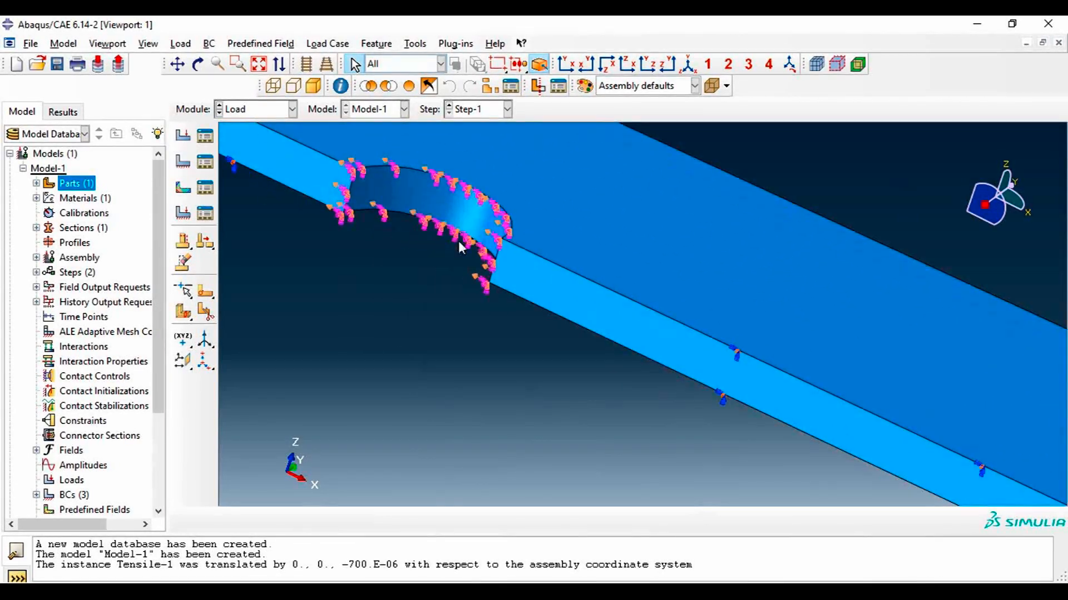
scroll(411, 222, up, 3)
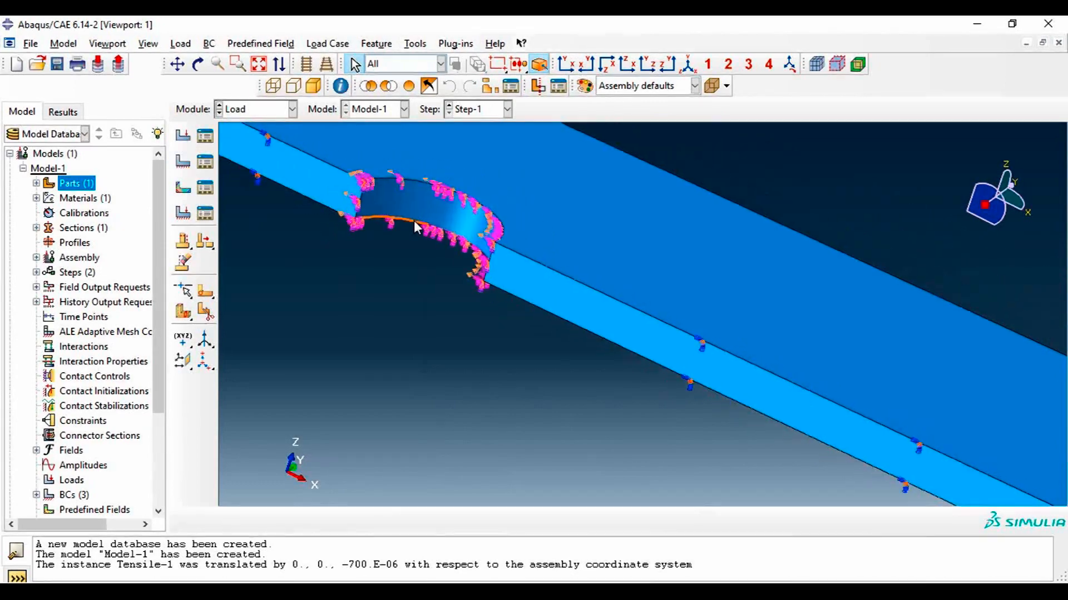
scroll(398, 261, down, 3)
scroll(396, 255, up, 2)
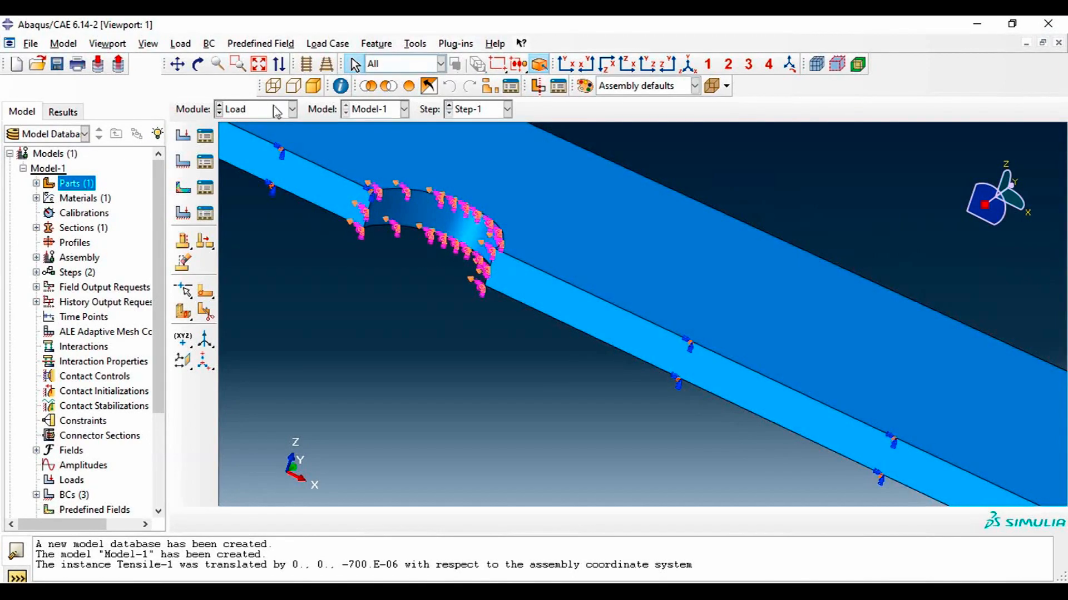
scroll(824, 479, up, 5)
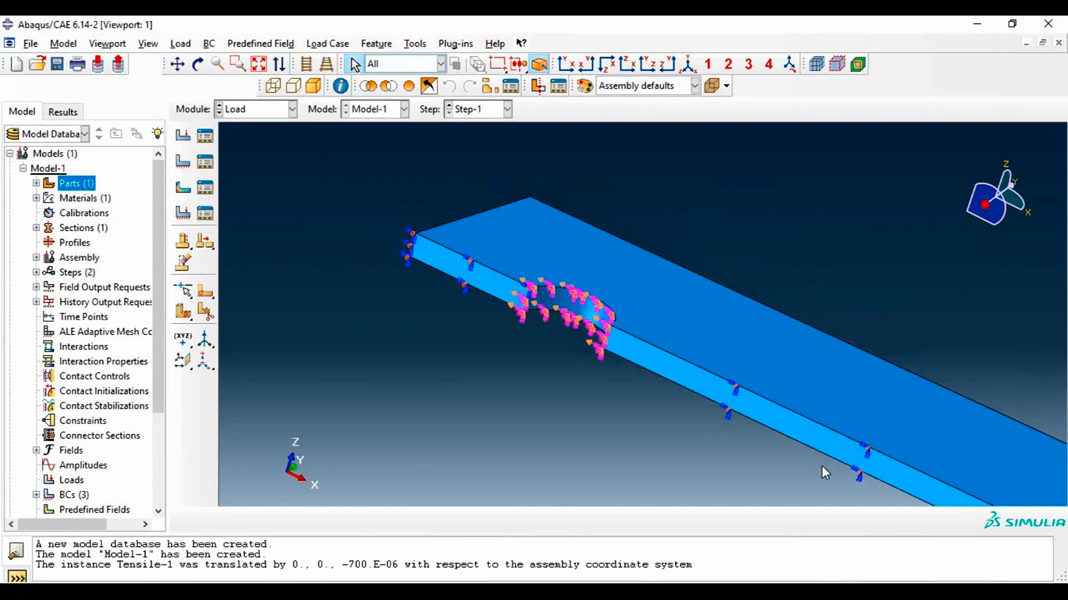
scroll(752, 379, up, 3)
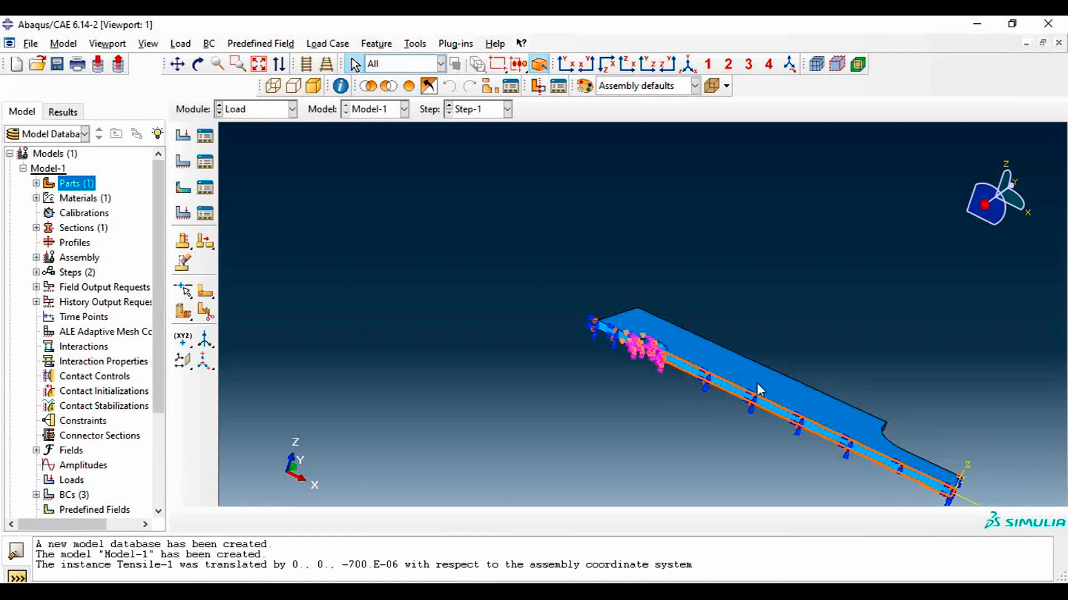
scroll(794, 454, down, 3)
Switch to the Mesh module and display the Tensile part instead of the assembly
click(264, 115)
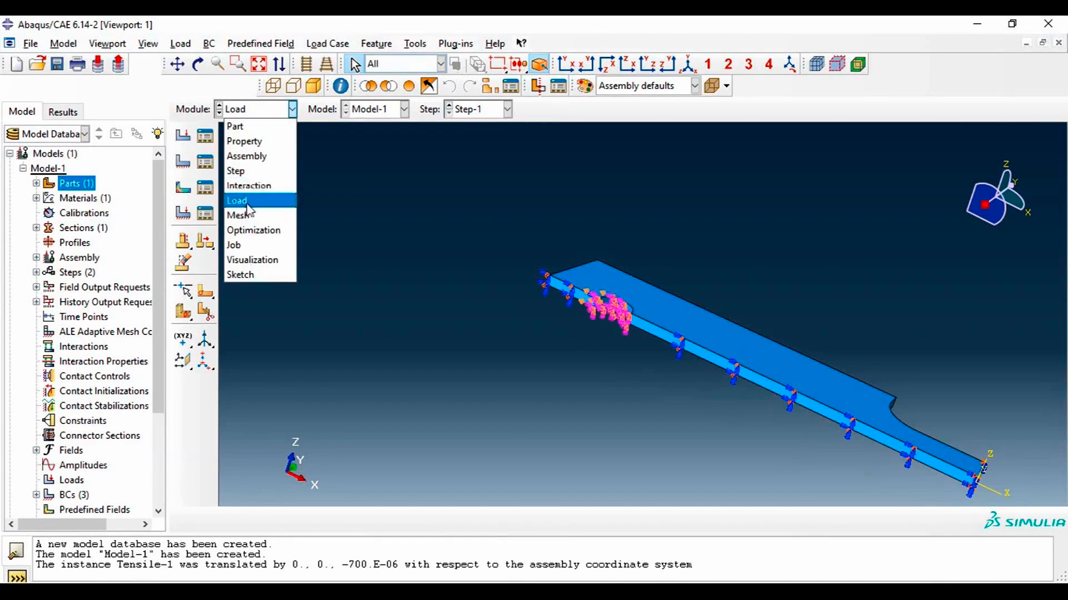
click(257, 218)
click(530, 110)
scroll(551, 243, down, 2)
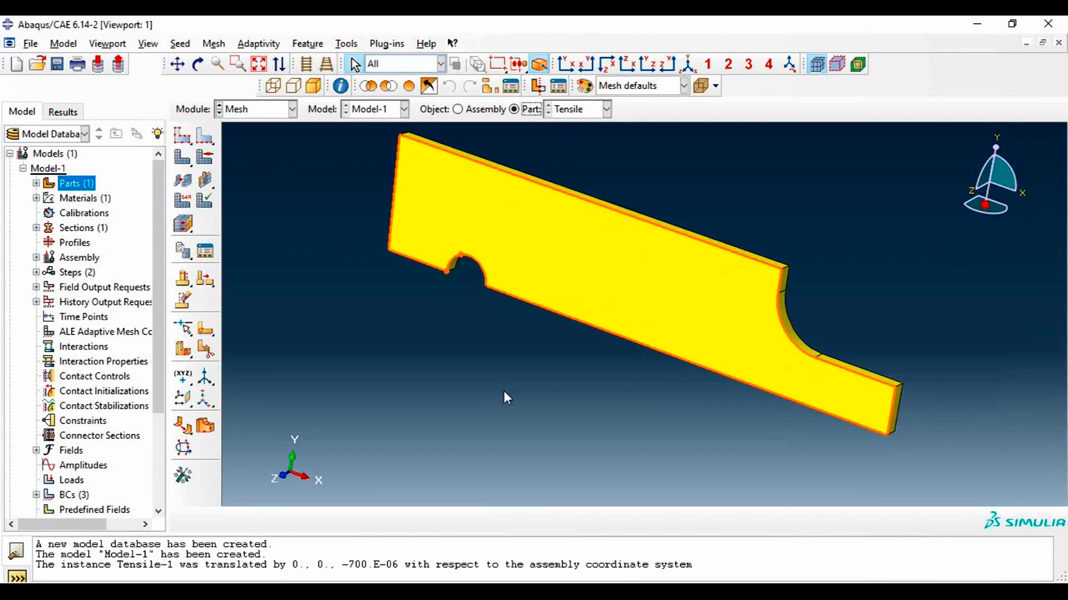
scroll(504, 391, up, 2)
scroll(435, 232, down, 3)
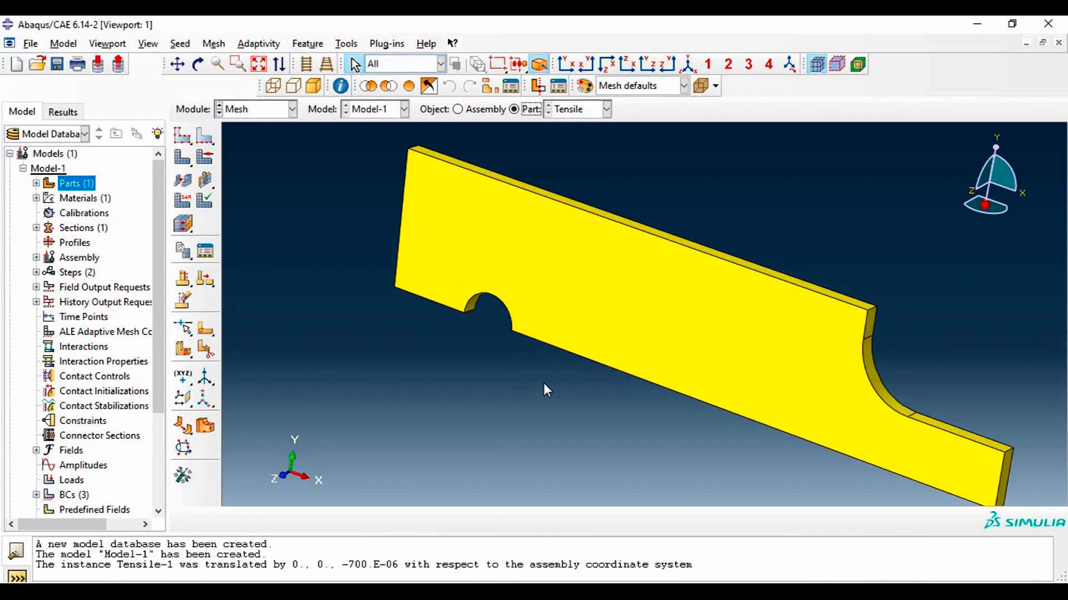
scroll(544, 385, up, 1)
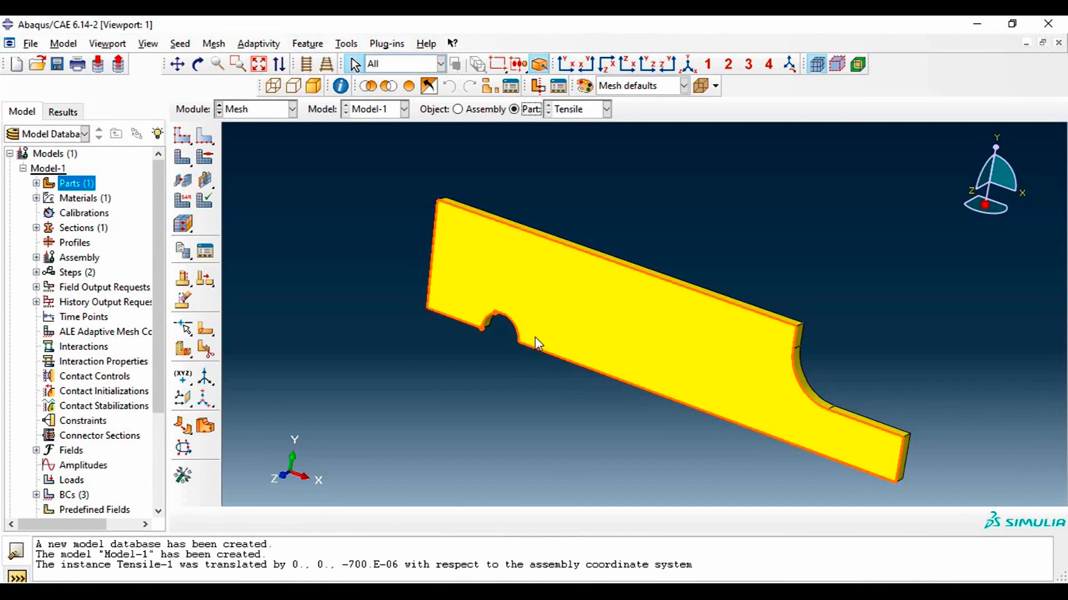
scroll(592, 334, up, 1)
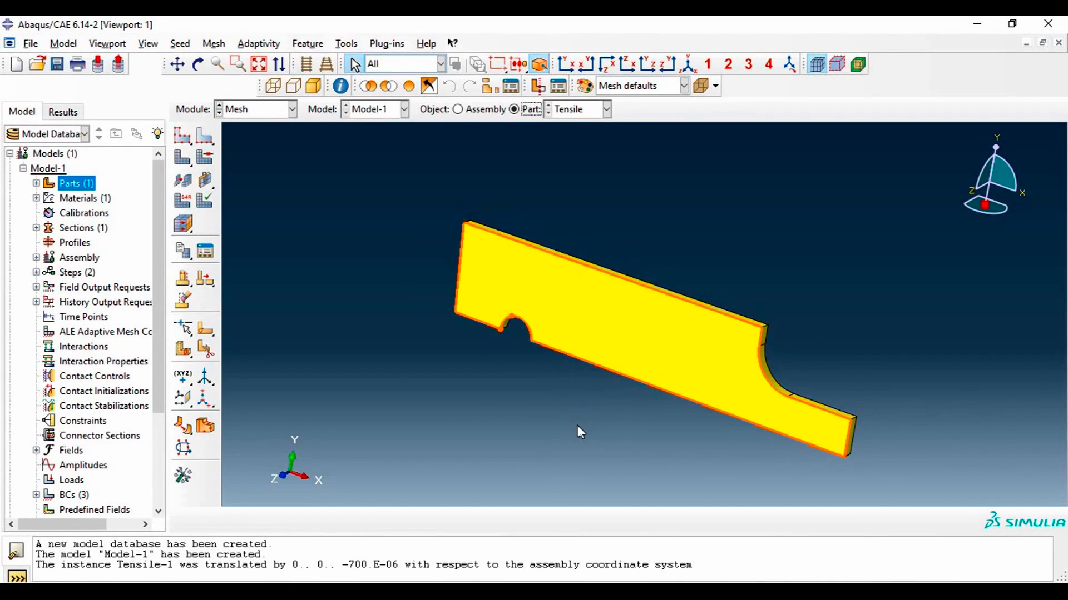
scroll(579, 425, up, 1)
scroll(579, 426, down, 2)
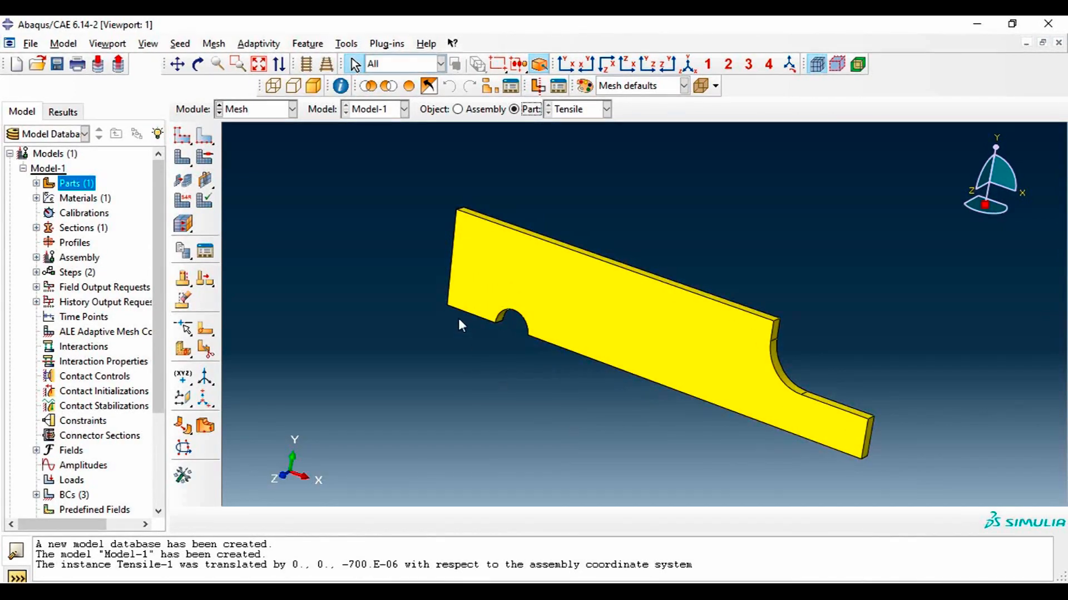
Try an approximate global seed size of 0.01 on the Tensile part
click(183, 135)
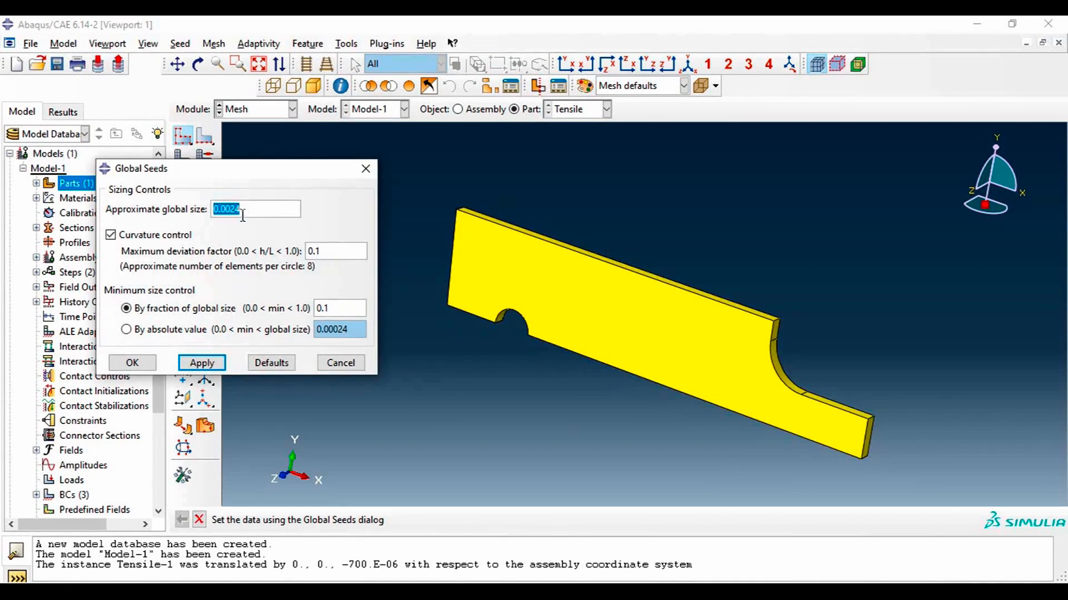
drag(229, 212, 236, 214)
text(3)
text(0)
click(202, 363)
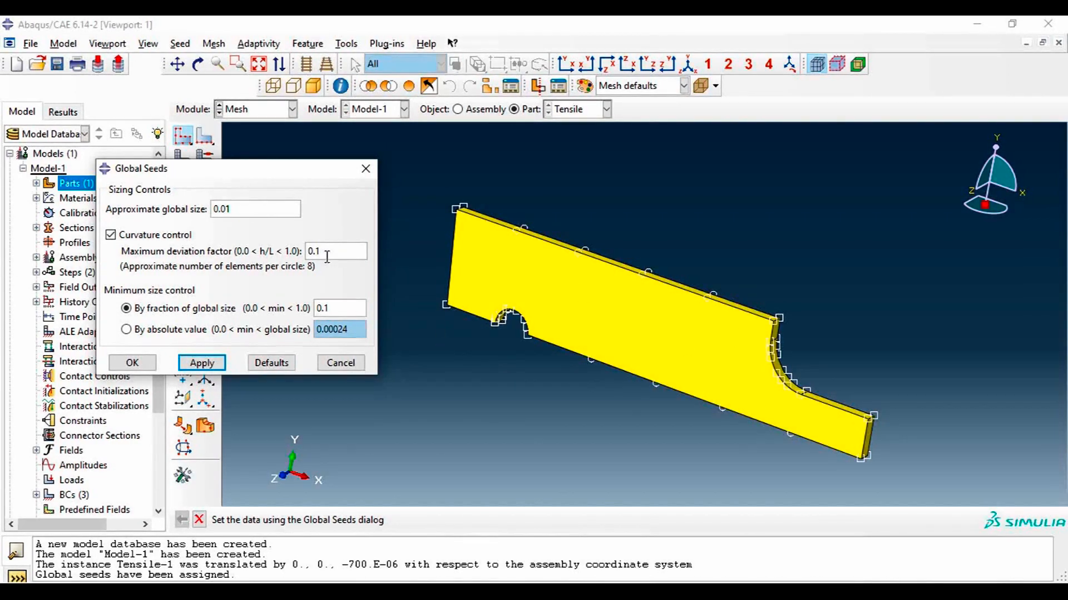
Set the approximate global seed size to 0.005 and mesh the Tensile part
drag(239, 208, 225, 208)
text(05)
click(201, 363)
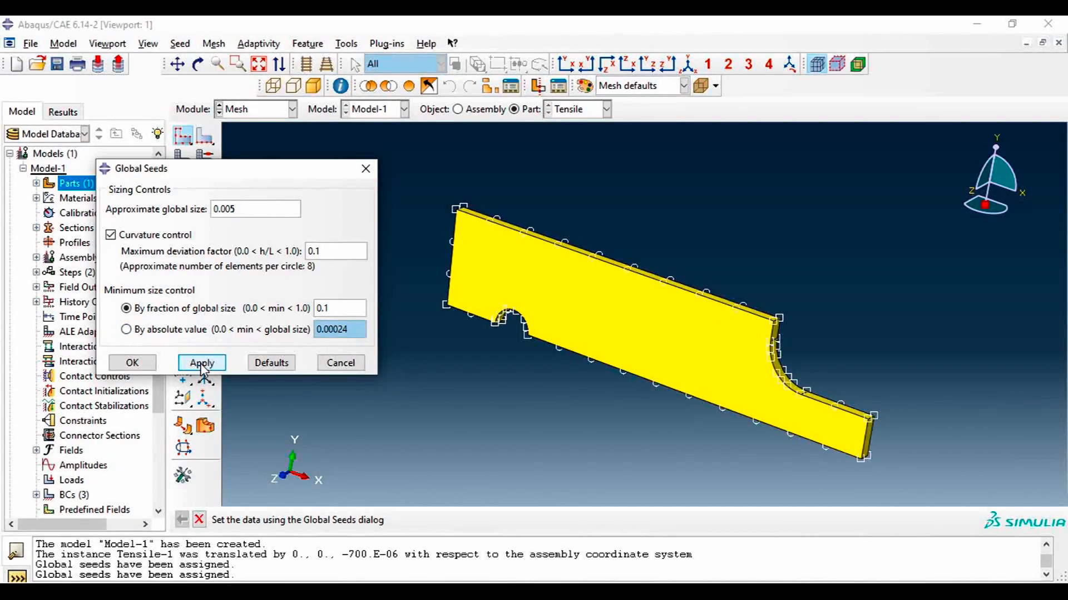
click(132, 362)
click(183, 157)
middle_click(340, 357)
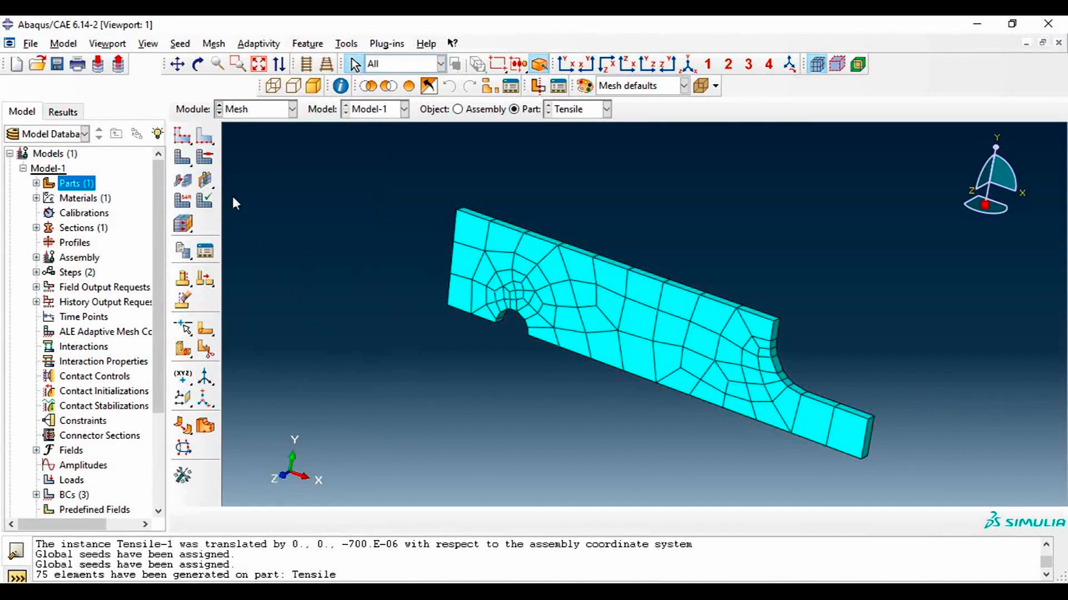
Reseed the Tensile part with an approximate global size of 0.001, accepting removal of the old mesh, and mesh it again
click(179, 140)
drag(237, 209, 230, 209)
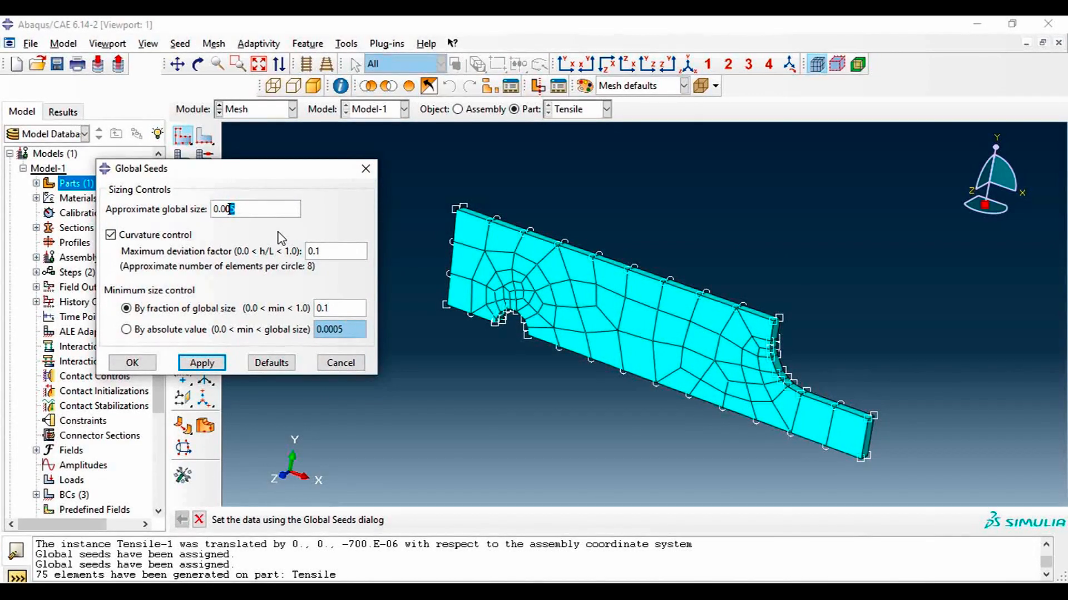
text(011)
click(203, 362)
click(93, 247)
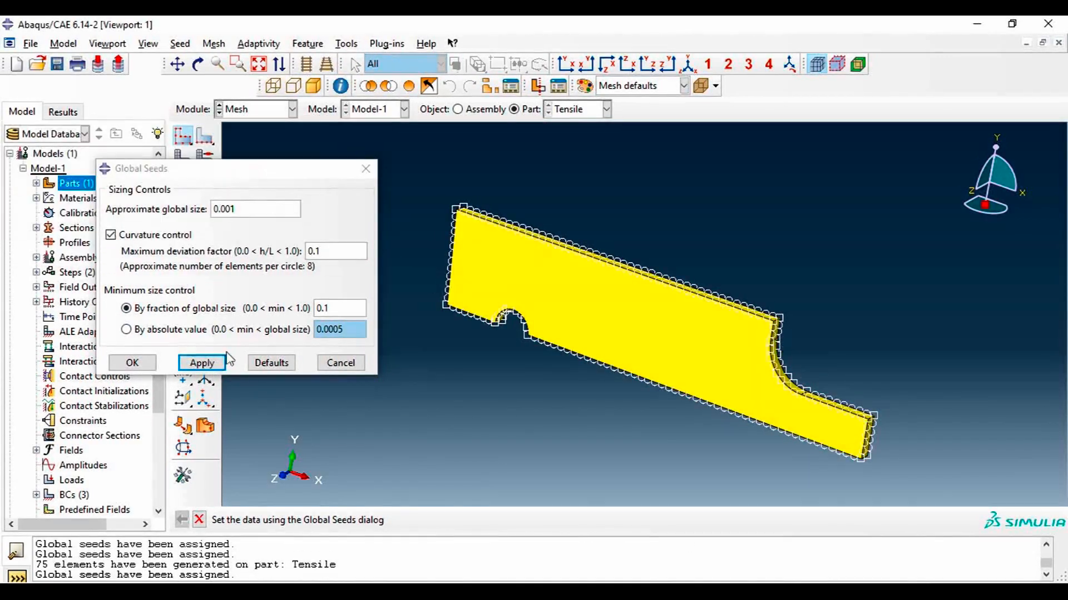
click(138, 365)
click(182, 157)
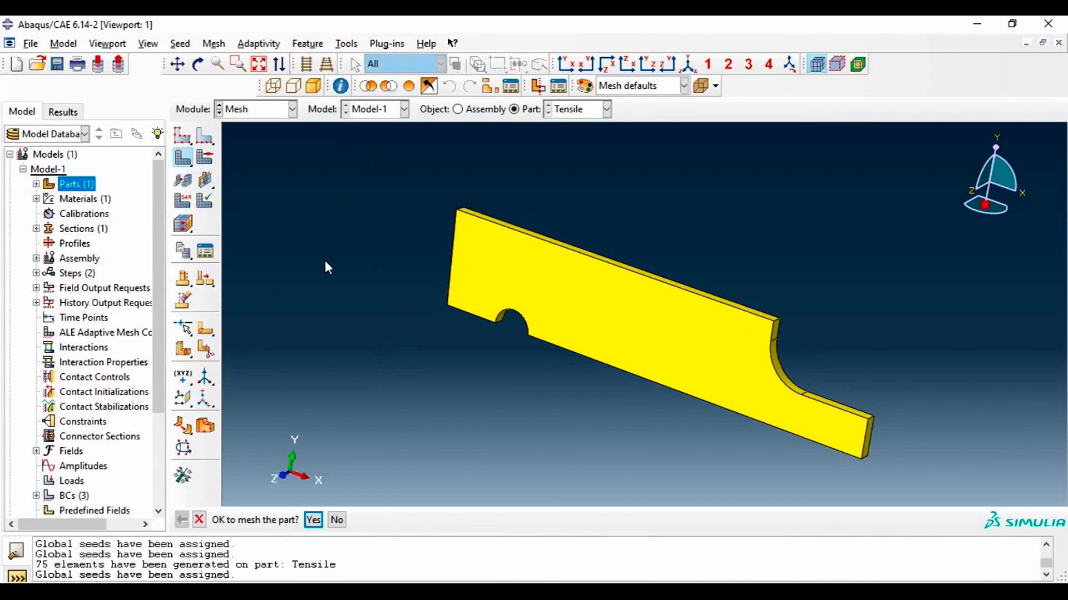
middle_click(325, 261)
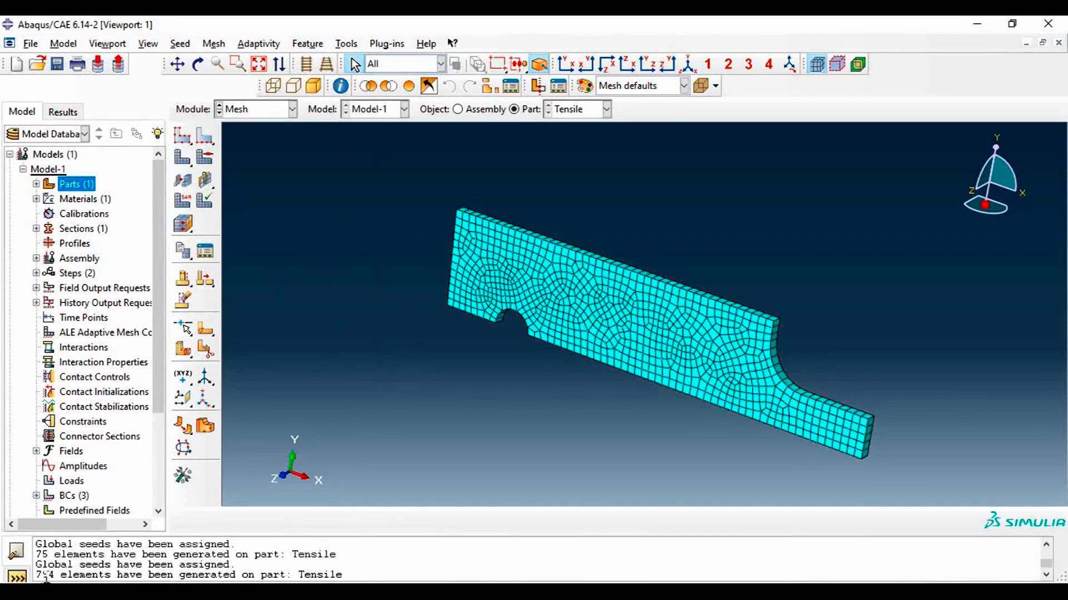
scroll(647, 432, down, 3)
scroll(648, 432, up, 2)
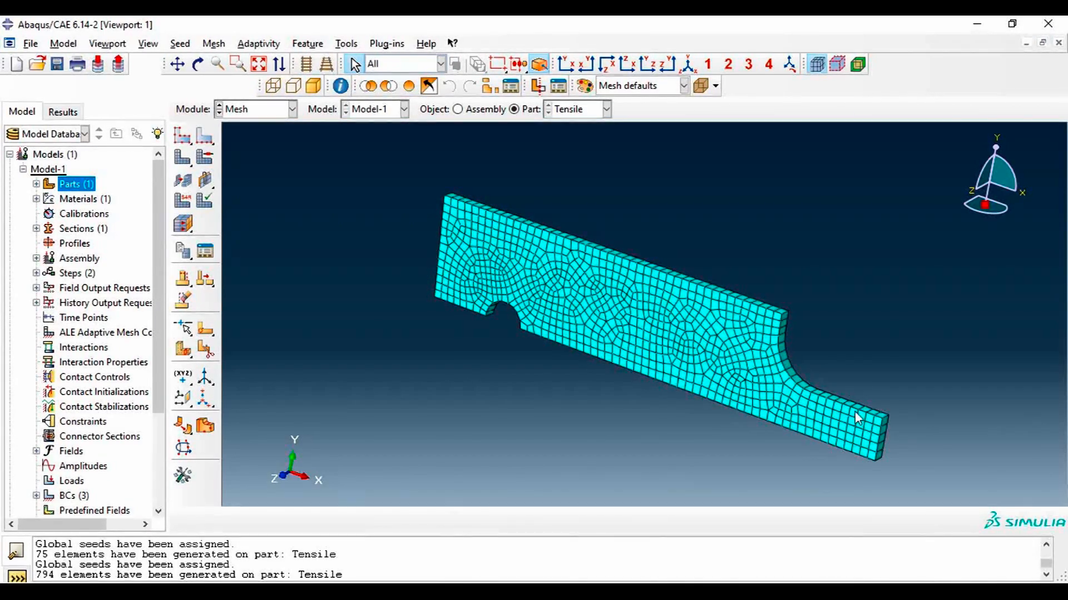
scroll(859, 418, up, 1)
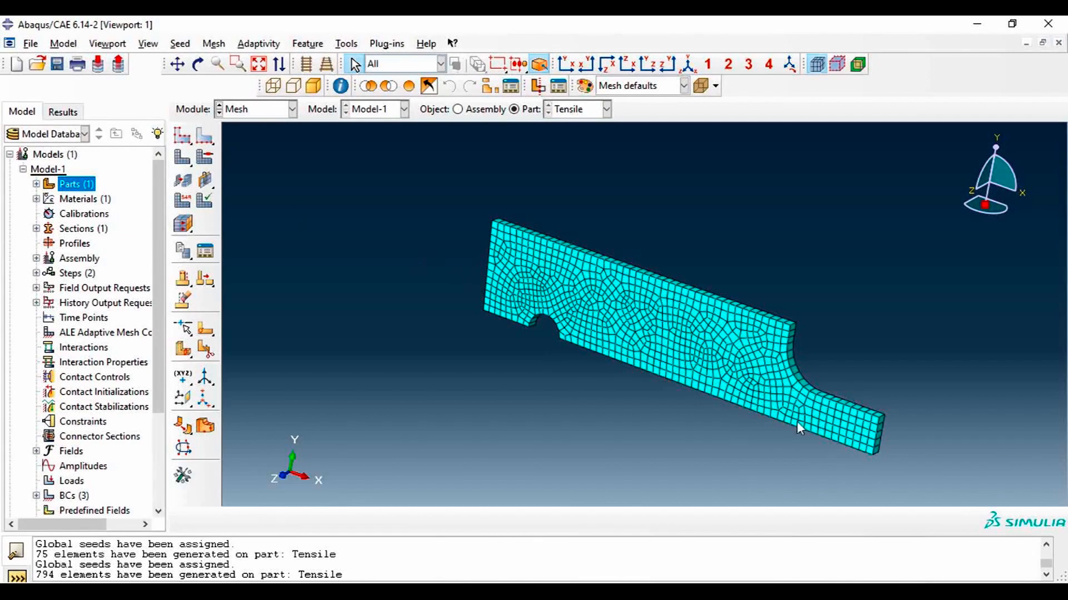
scroll(796, 421, down, 3)
scroll(788, 468, up, 3)
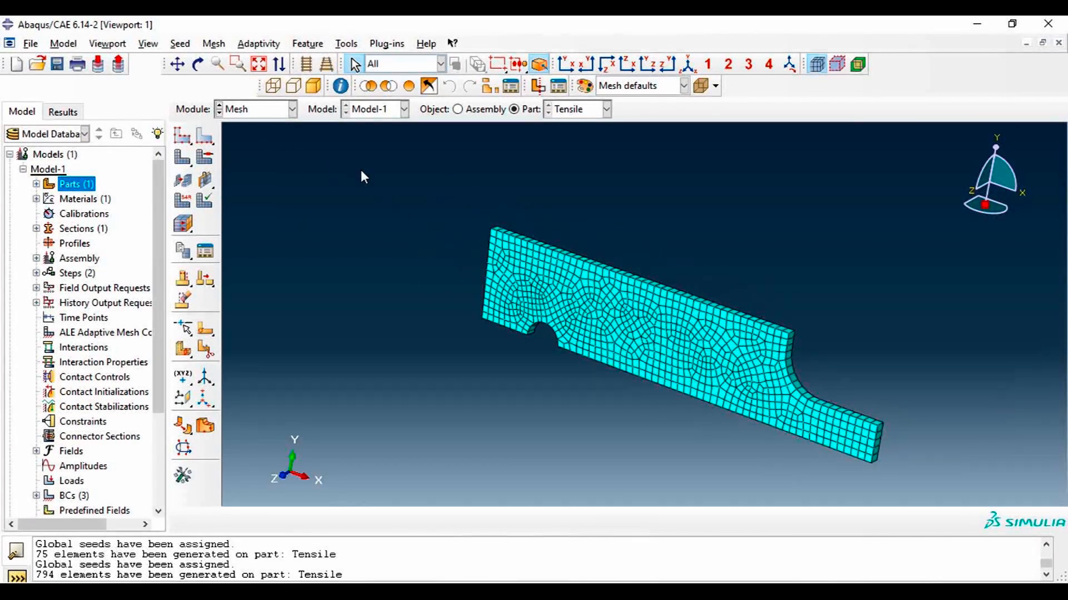
click(273, 115)
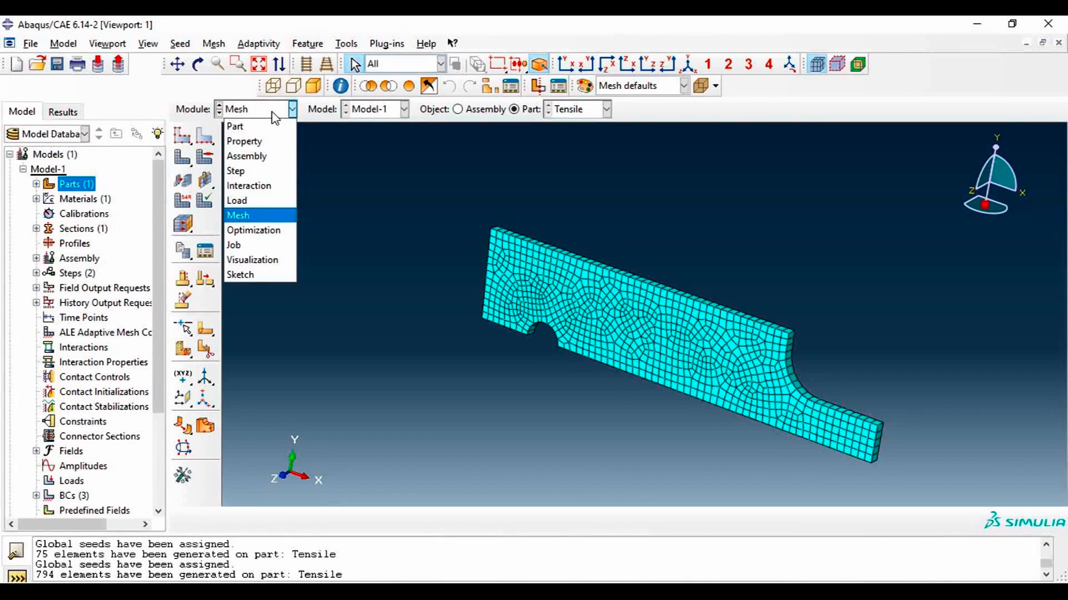
click(584, 378)
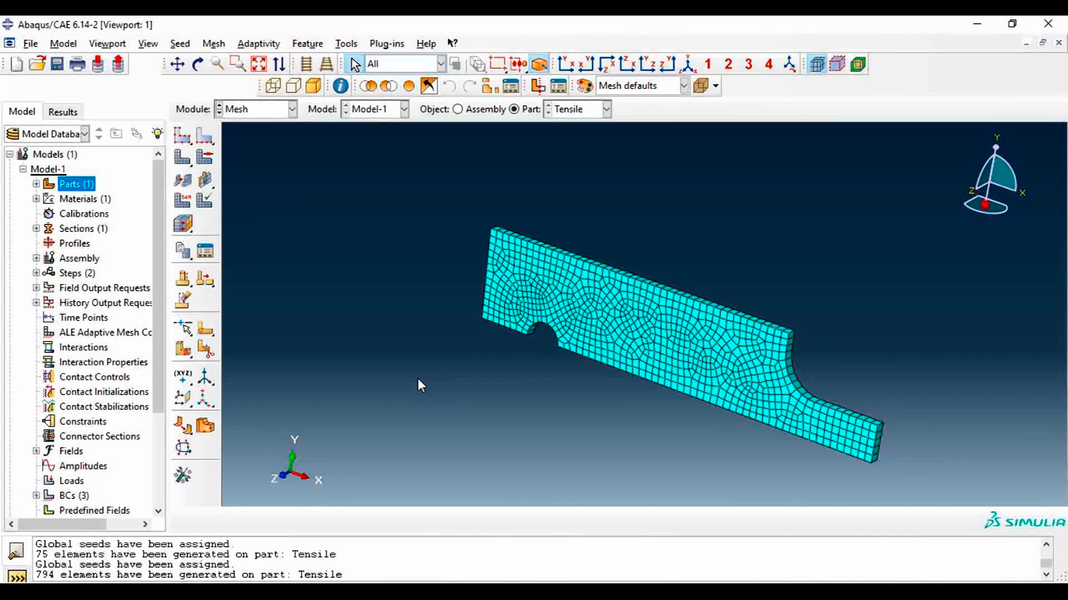
scroll(394, 176, down, 1)
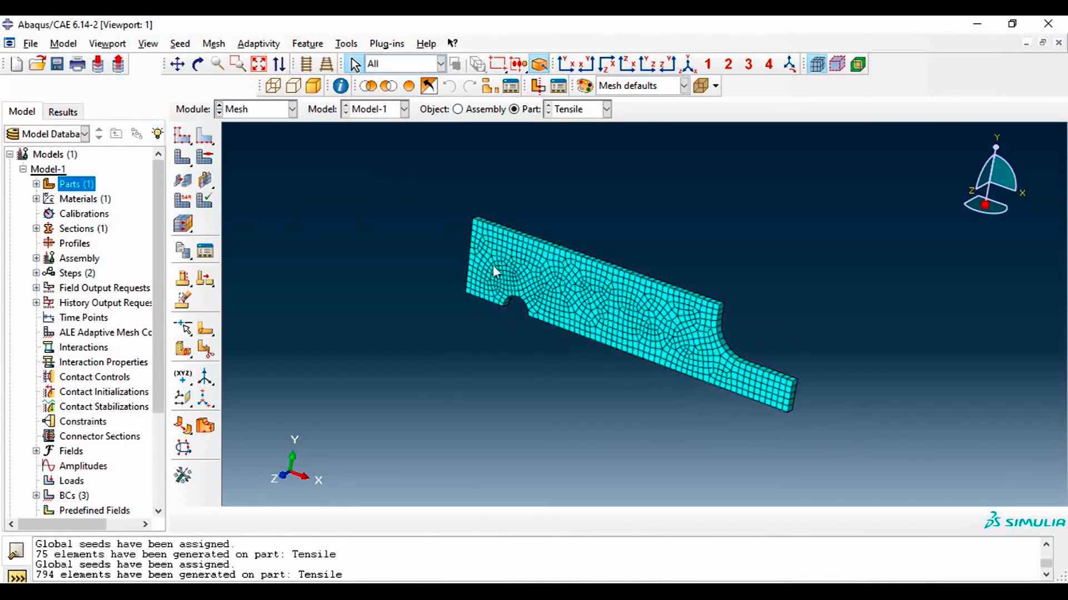
scroll(621, 362, up, 1)
scroll(591, 298, up, 1)
scroll(561, 361, up, 1)
scroll(561, 361, down, 1)
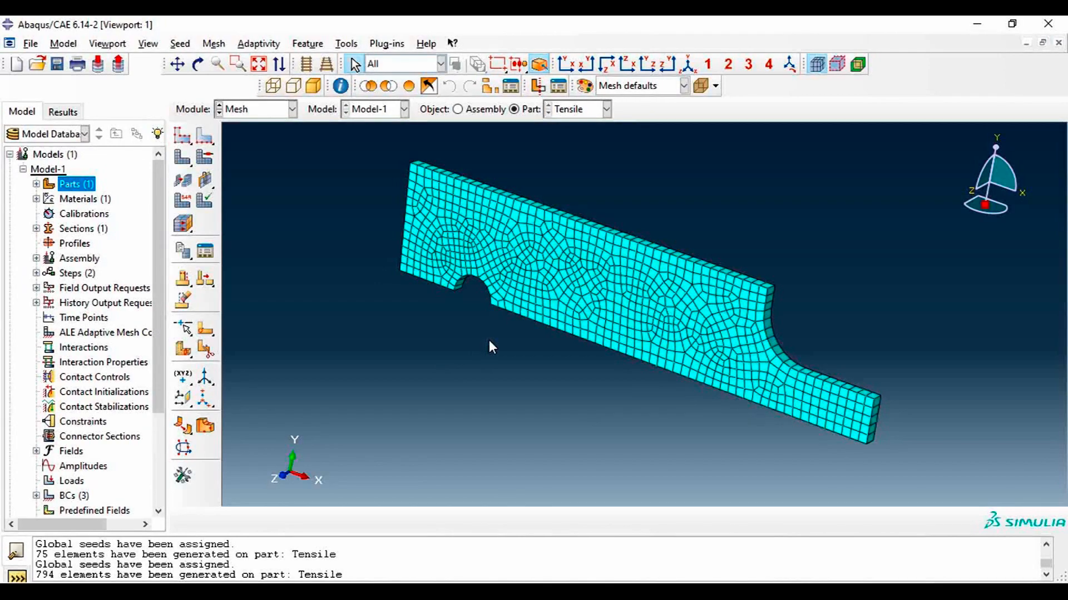
Switch from the Mesh module to the Job module
click(273, 108)
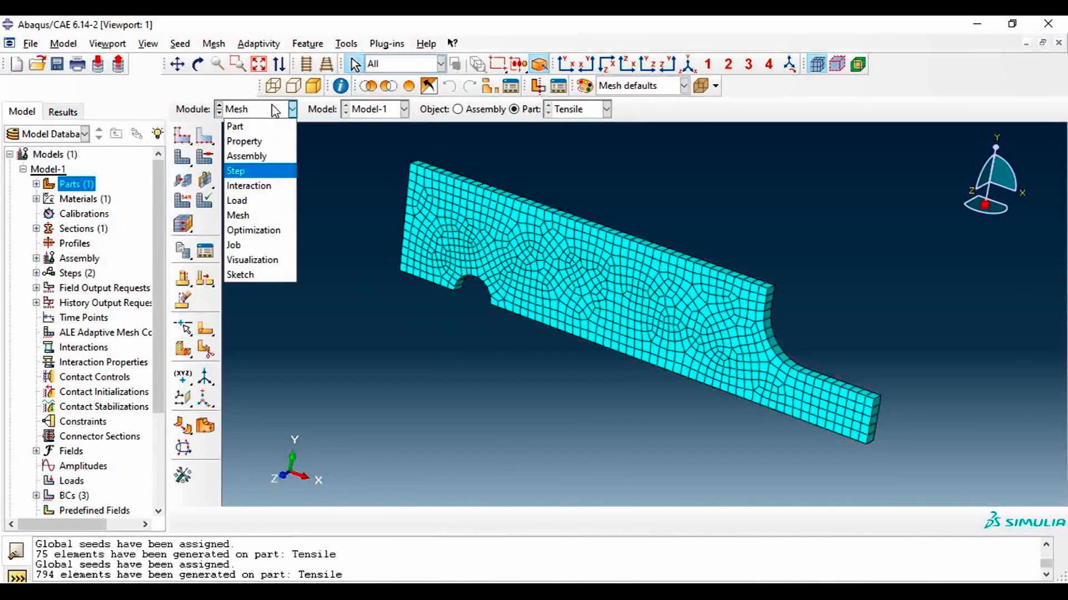
click(271, 245)
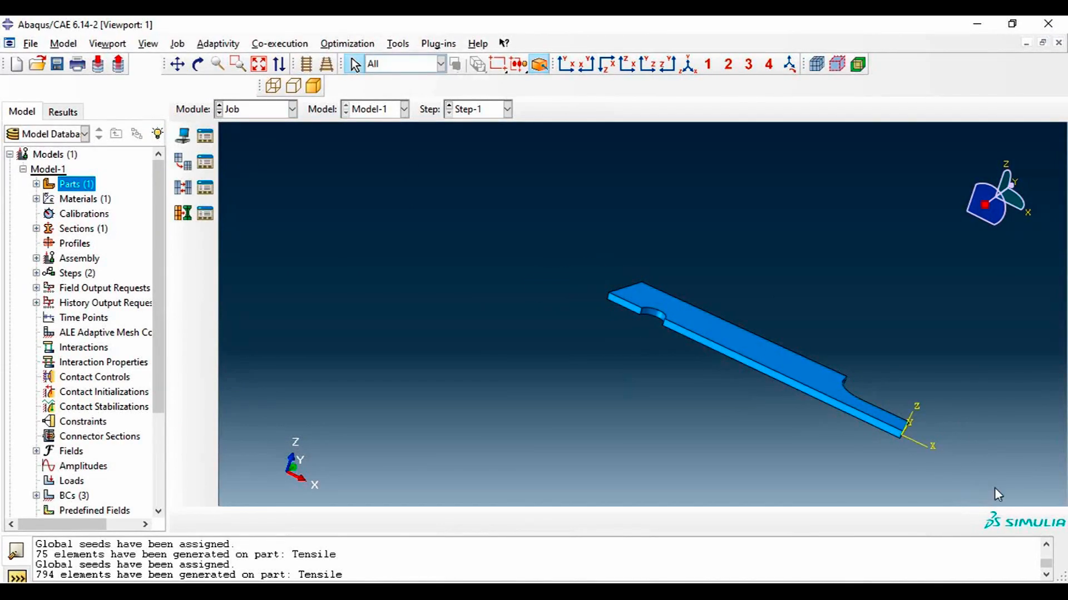
scroll(822, 353, up, 3)
scroll(738, 335, down, 1)
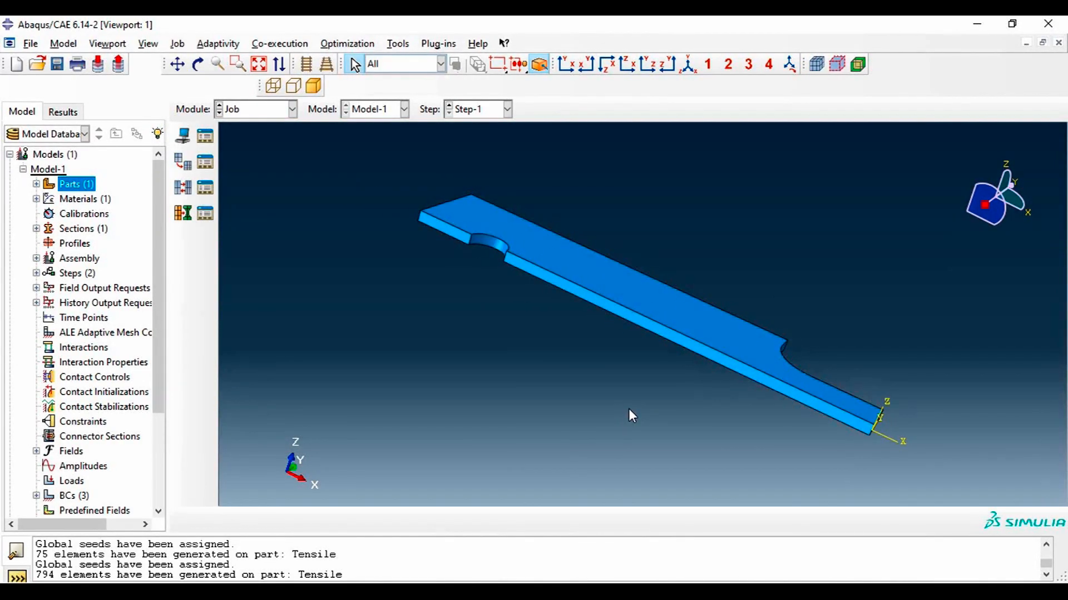
scroll(631, 400, up, 1)
scroll(631, 389, up, 1)
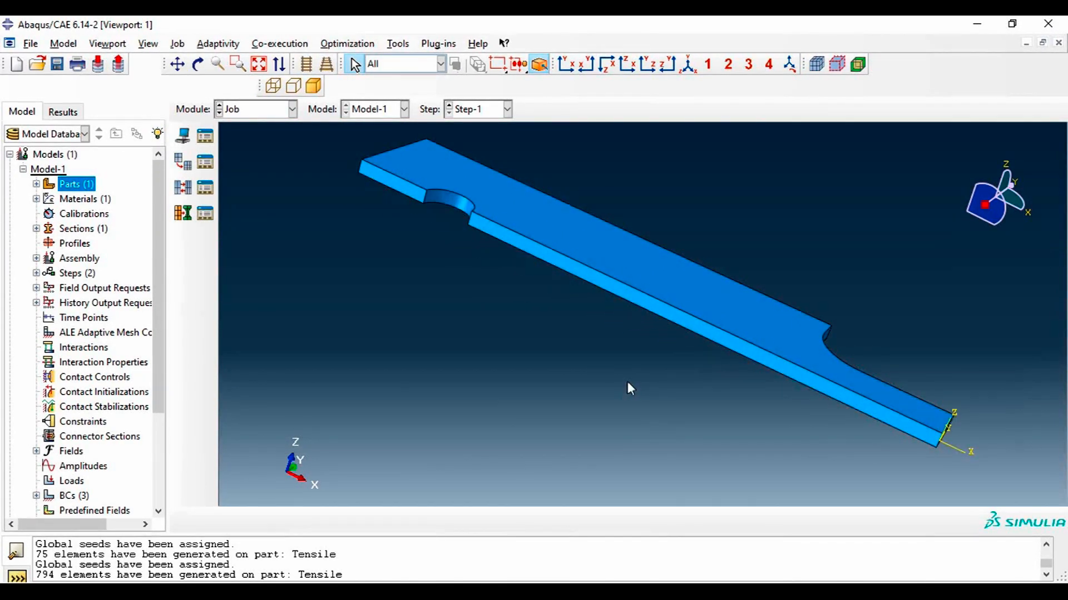
scroll(627, 388, down, 1)
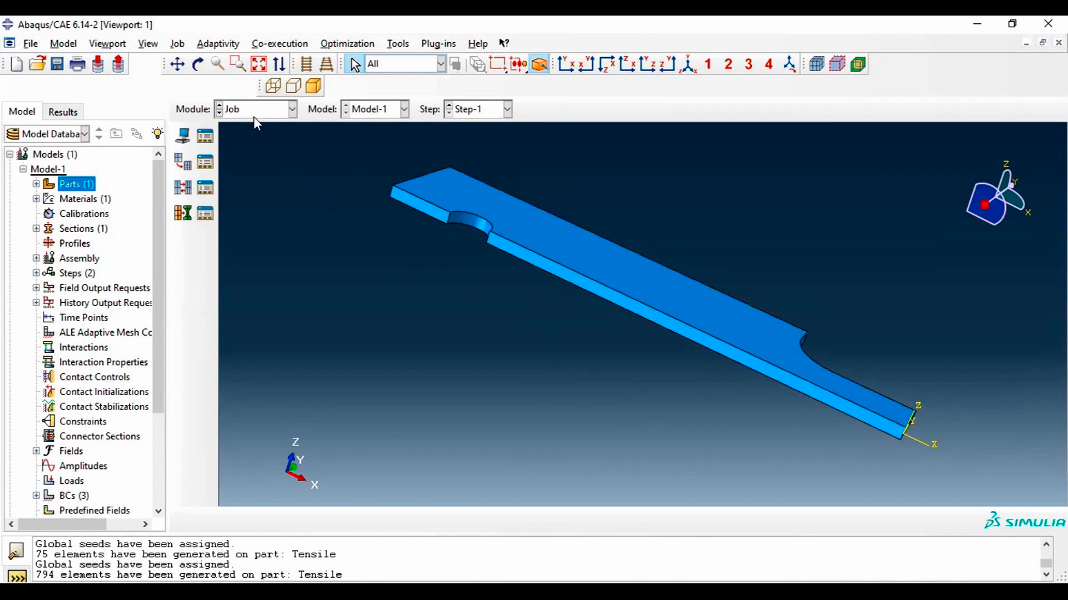
Create a full-analysis job named Tensile from Model-1, keeping the default submission settings
click(188, 138)
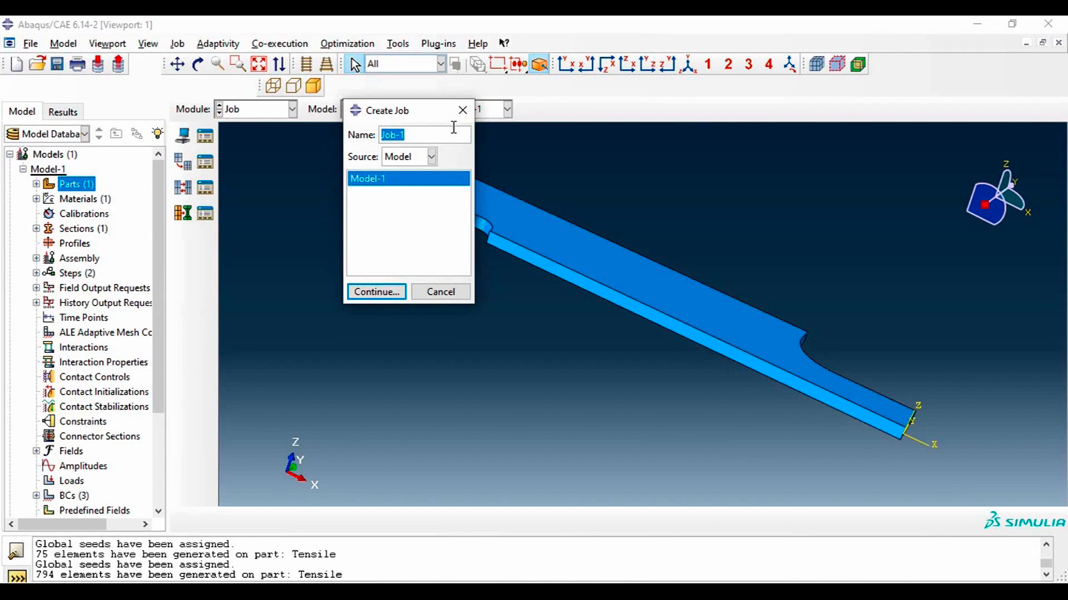
text(Tensile)
click(377, 292)
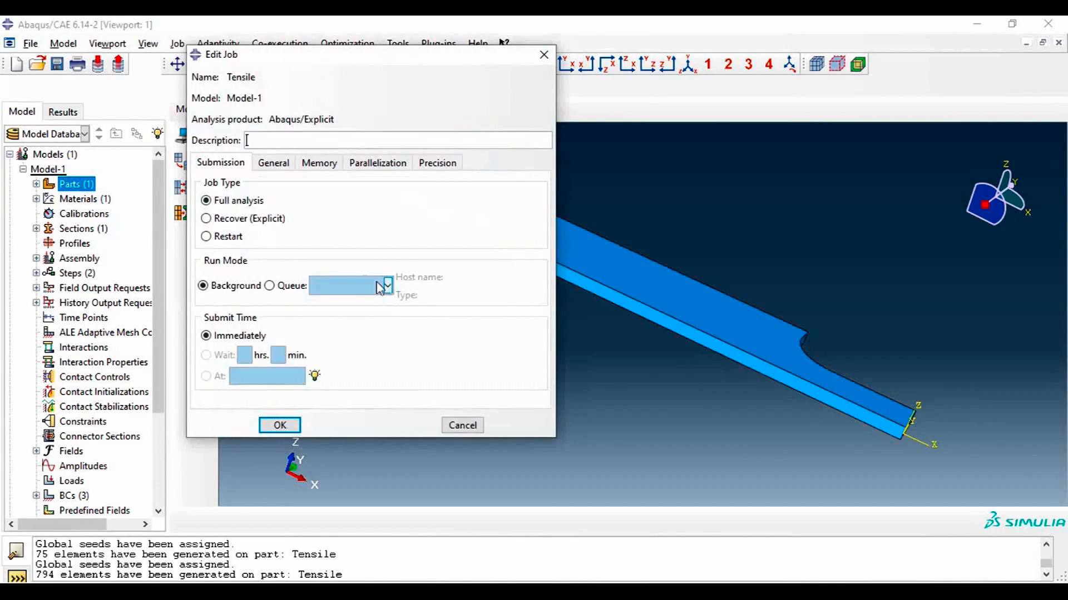
click(297, 428)
click(205, 136)
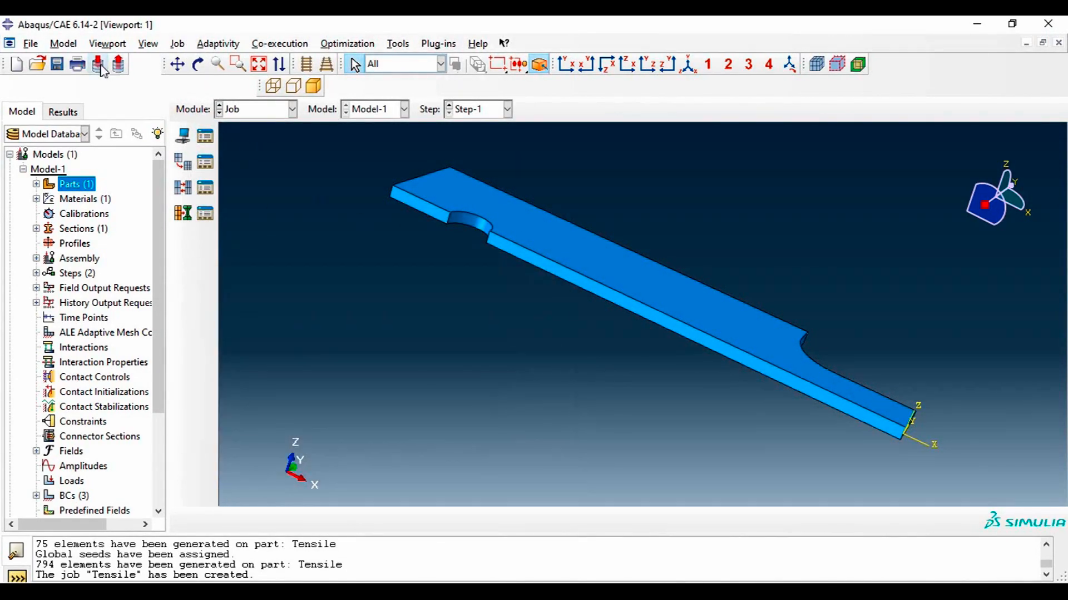
click(31, 43)
click(70, 121)
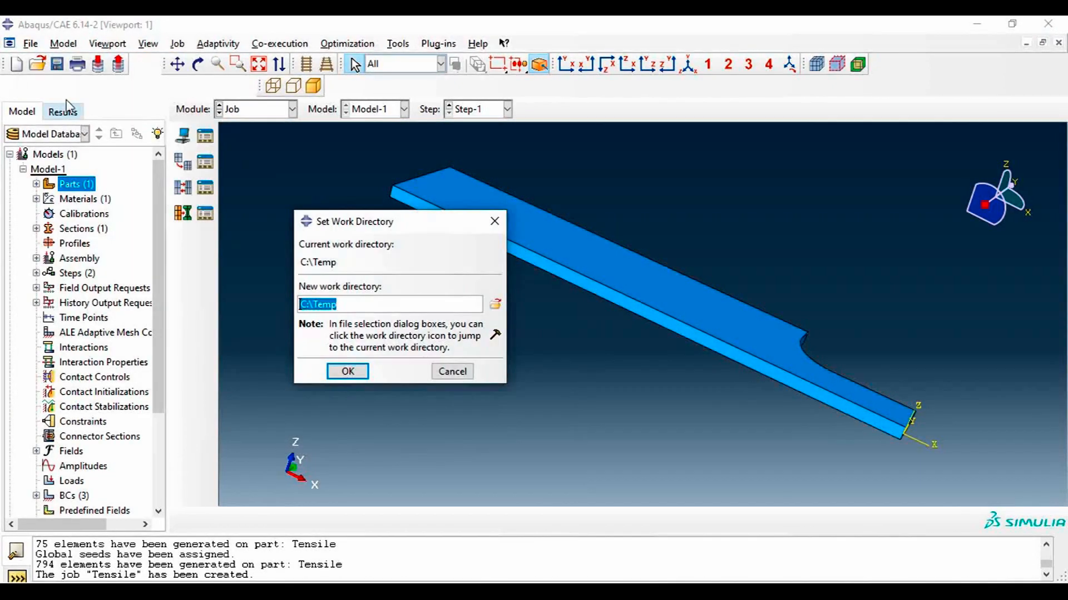
click(494, 221)
Save the model database as Tensile-new in the folder E:\Abaqus\Tutorial\Lectures\4
click(31, 43)
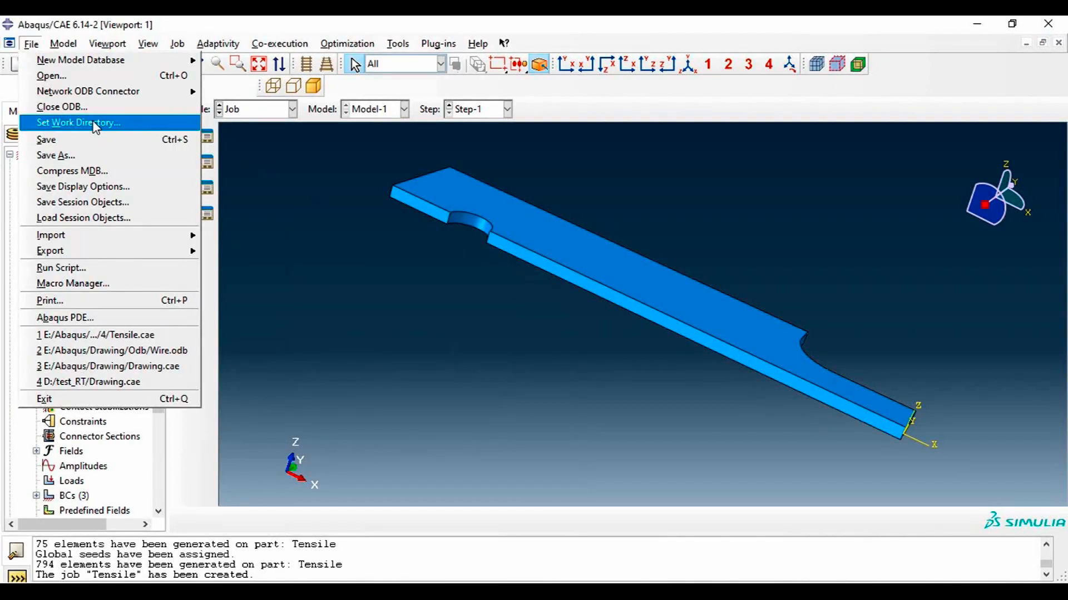
click(95, 158)
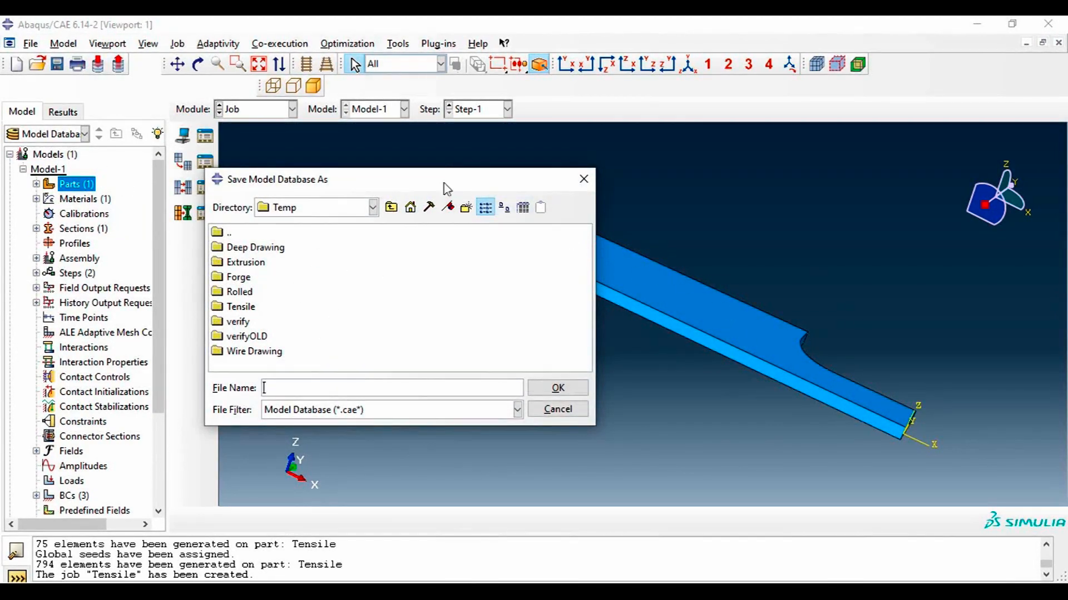
click(372, 208)
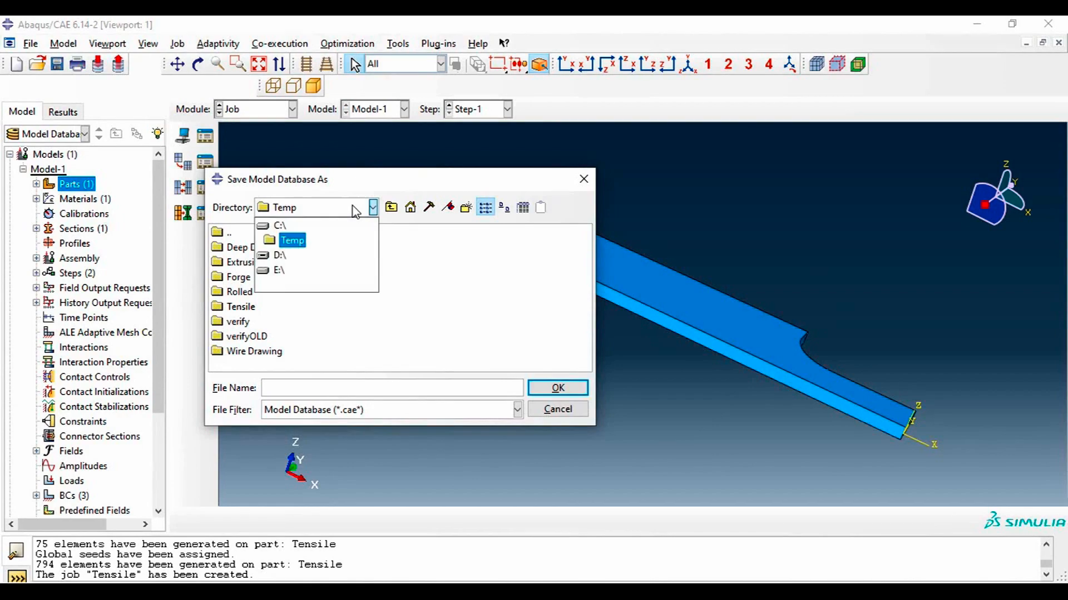
click(280, 270)
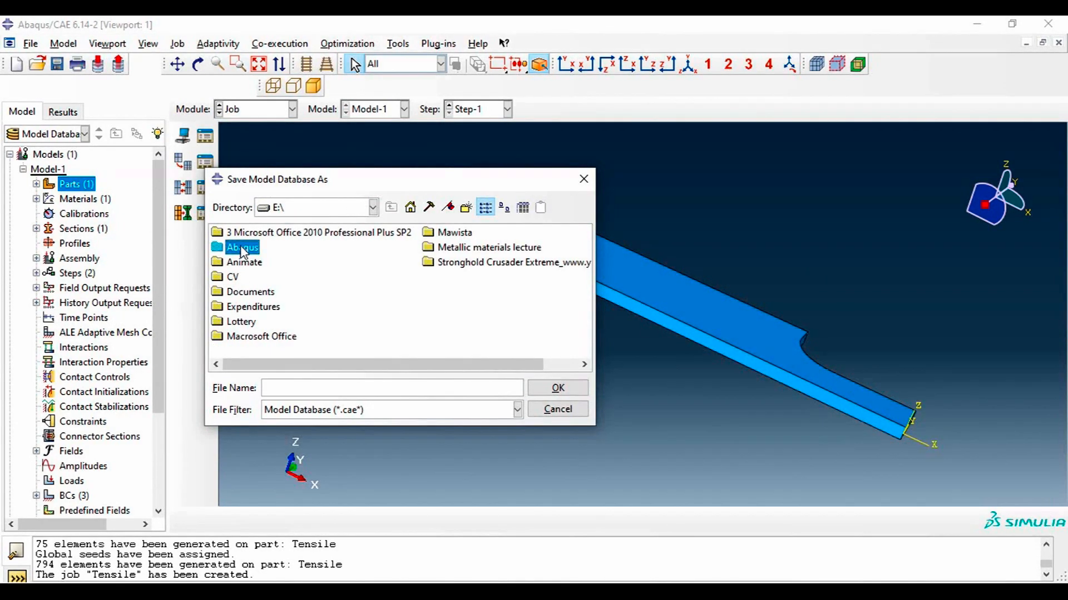
double_click(239, 248)
click(342, 277)
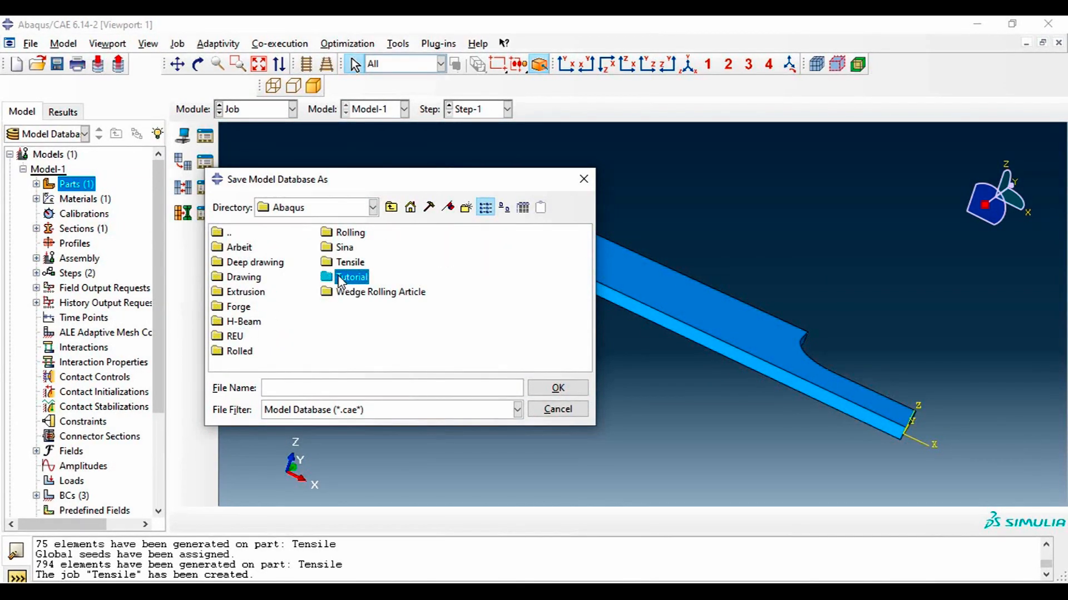
double_click(342, 278)
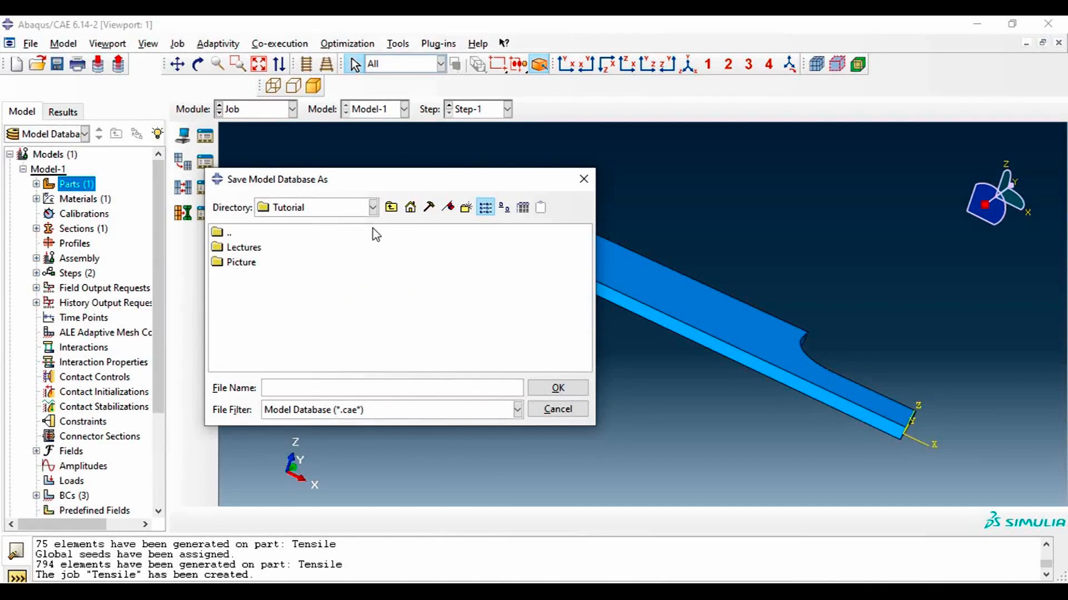
double_click(243, 248)
click(231, 292)
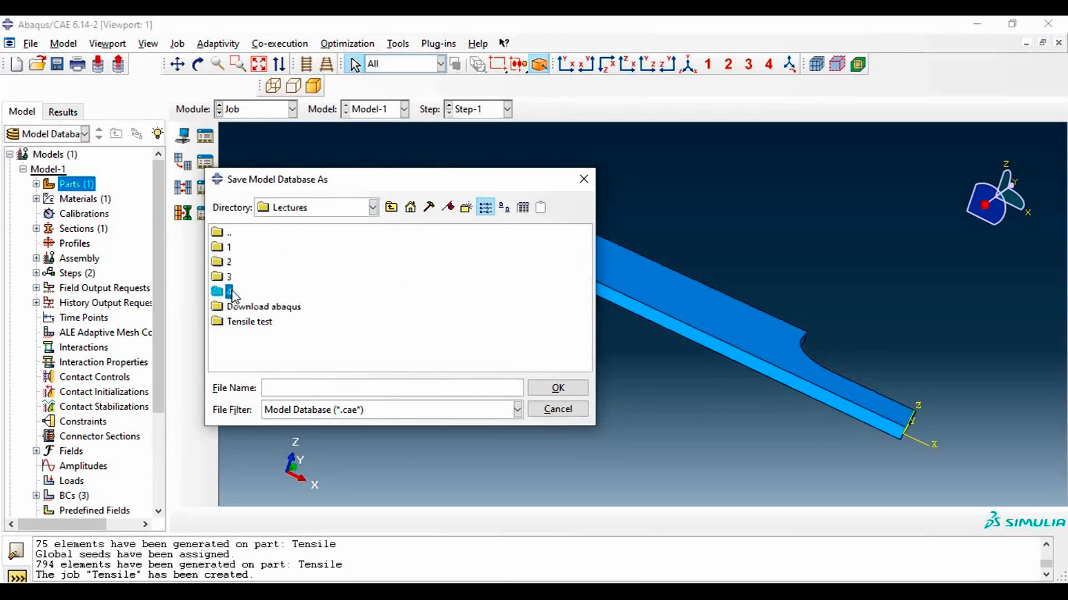
double_click(231, 293)
click(288, 388)
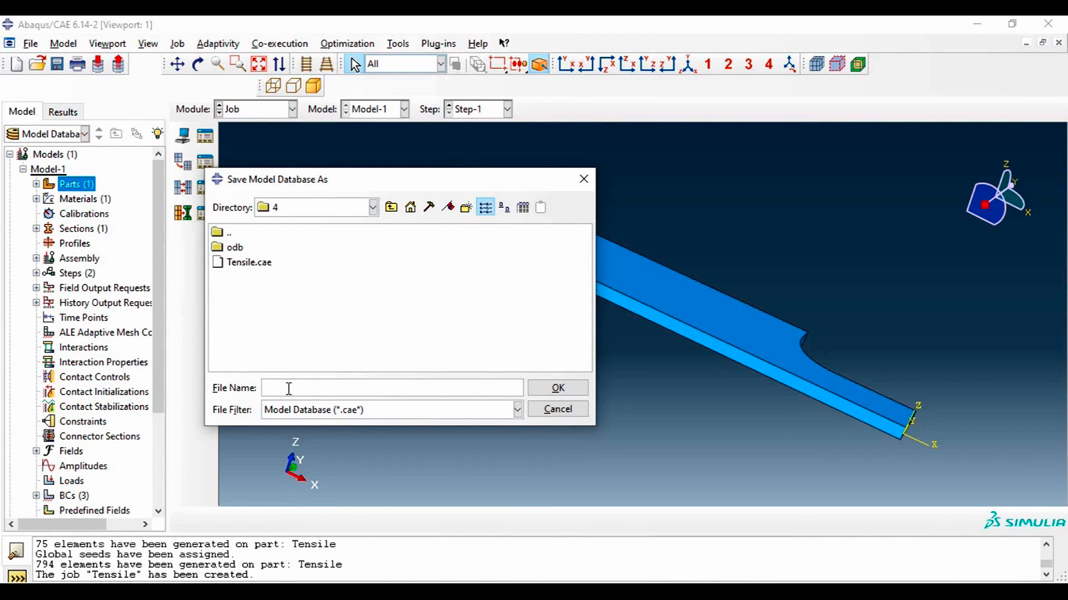
text(Tensile-new)
click(557, 389)
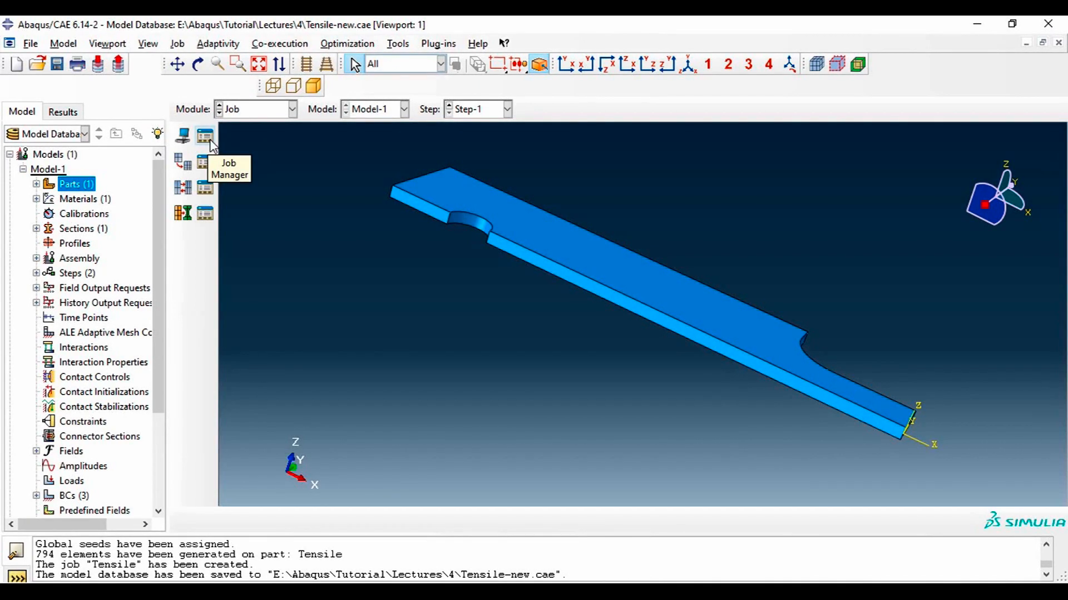
Set the work directory to the odb folder inside E:\Abaqus\Tutorial\Lectures\4
click(33, 44)
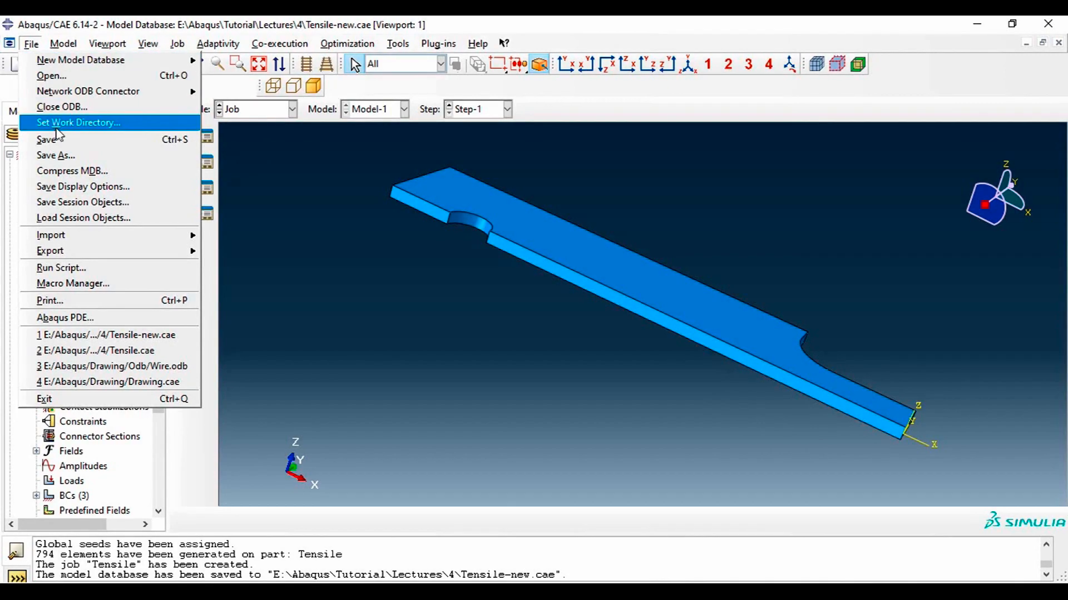
click(108, 127)
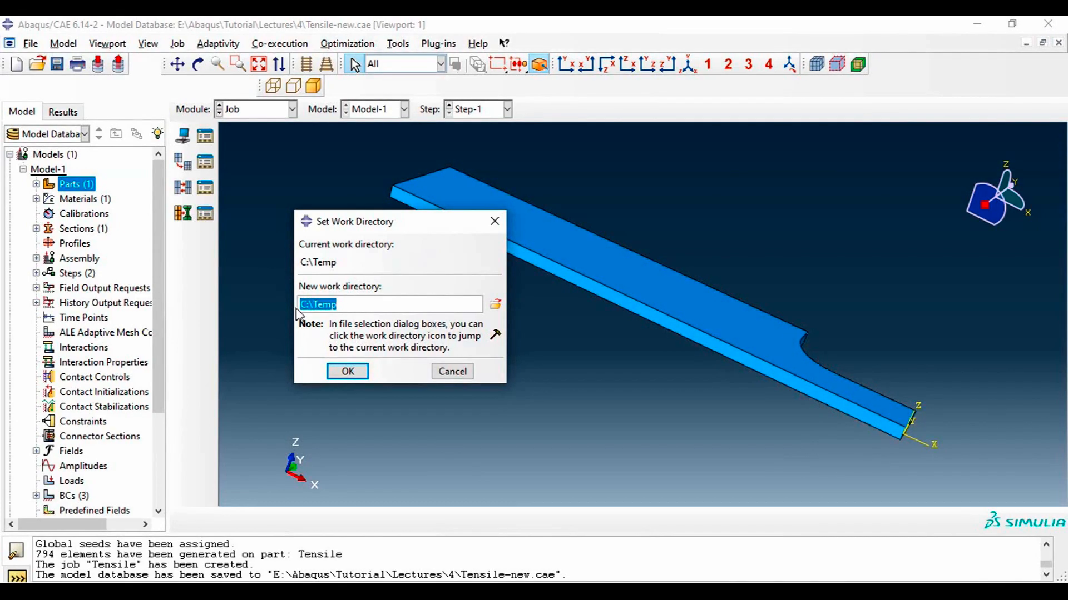
click(495, 305)
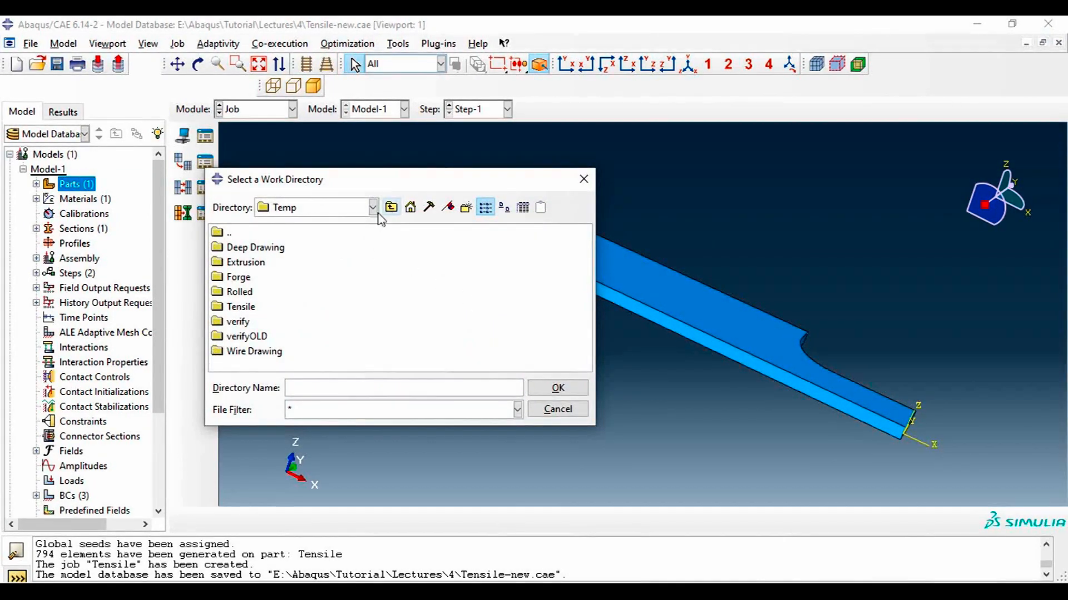
click(349, 215)
click(306, 270)
double_click(237, 247)
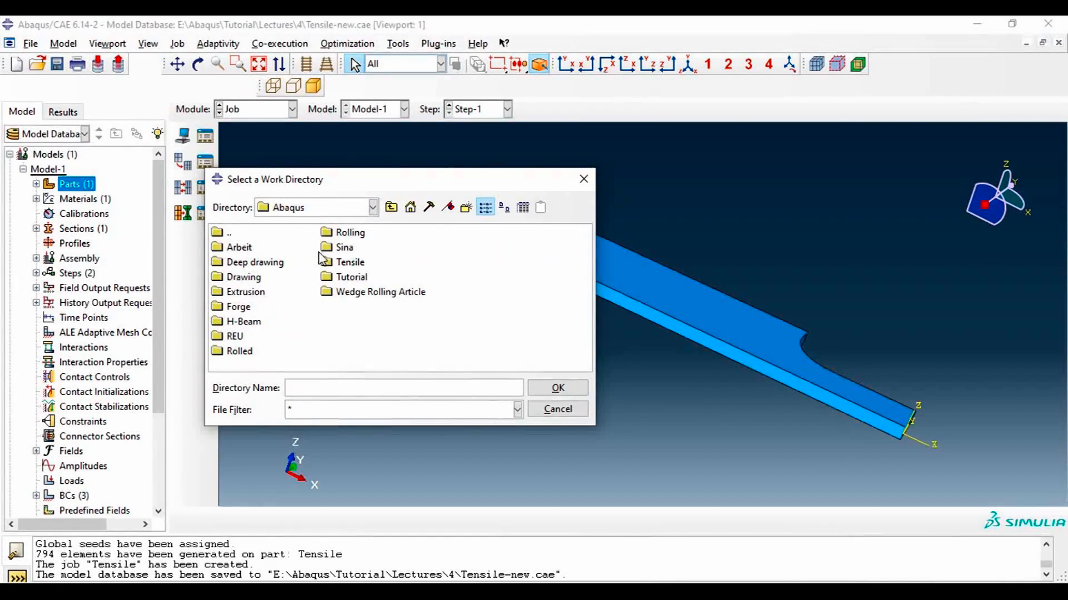
double_click(340, 278)
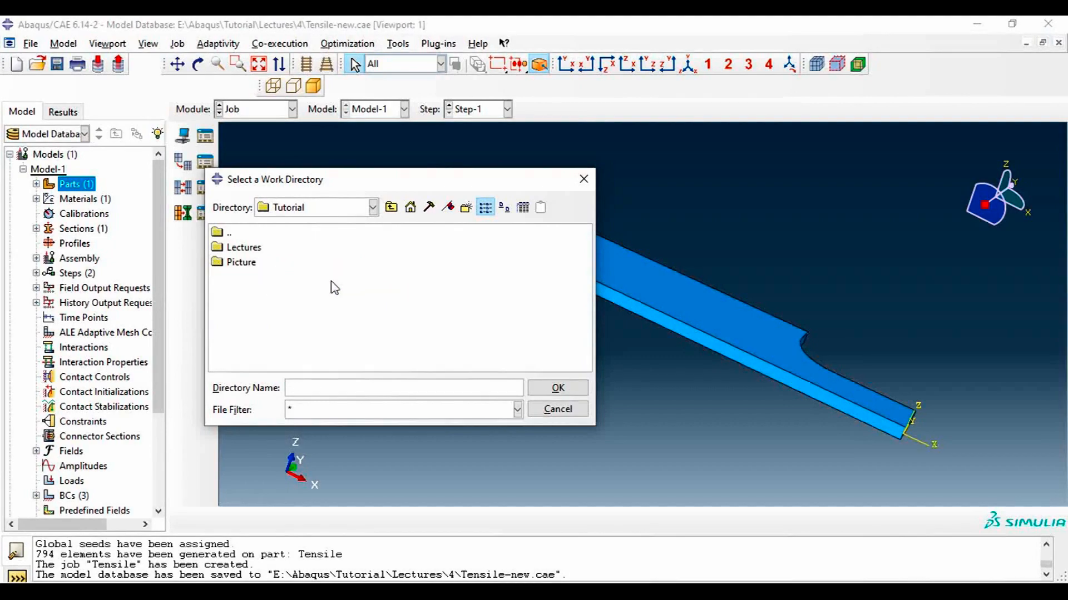
double_click(242, 249)
double_click(227, 292)
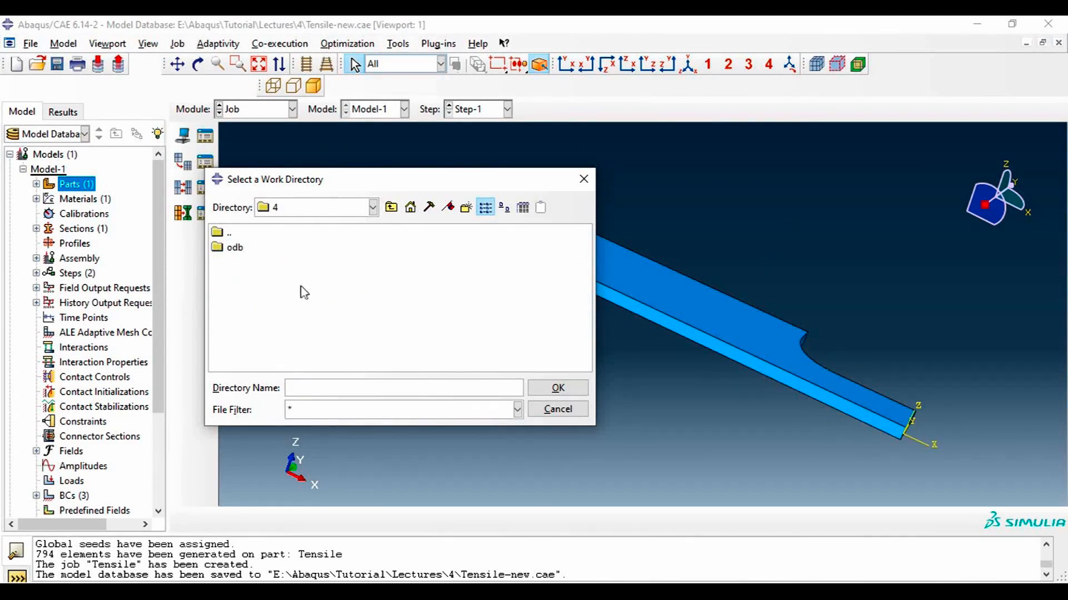
click(391, 208)
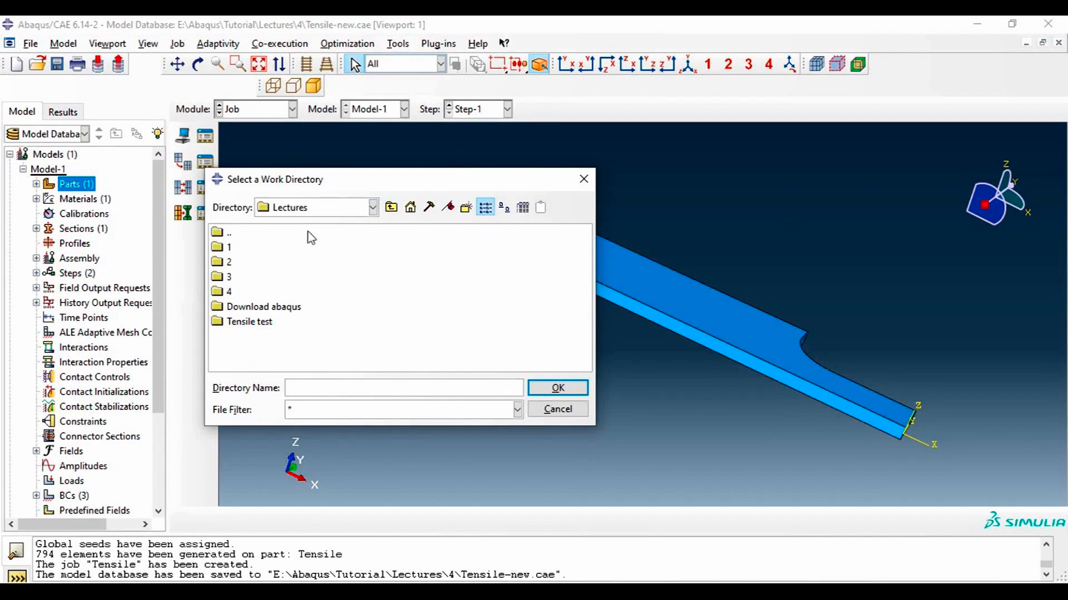
double_click(227, 292)
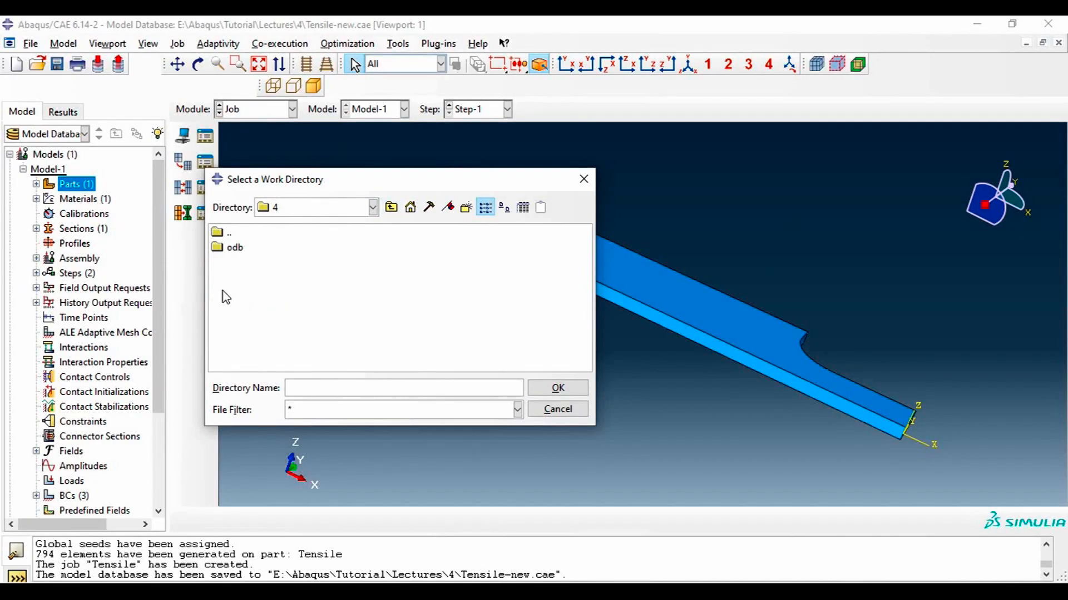
click(234, 249)
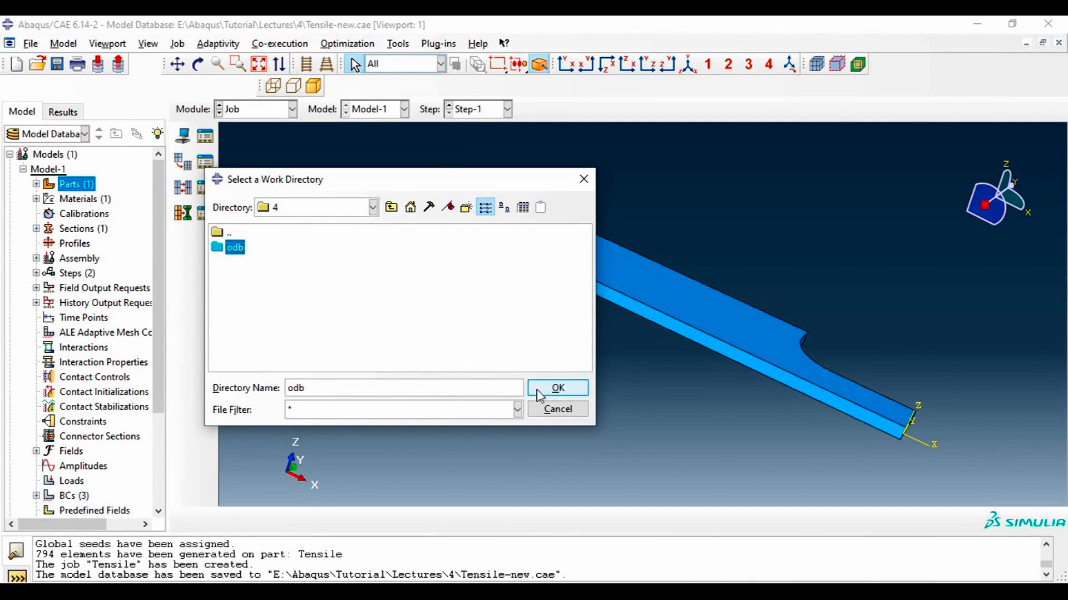
click(558, 388)
click(348, 371)
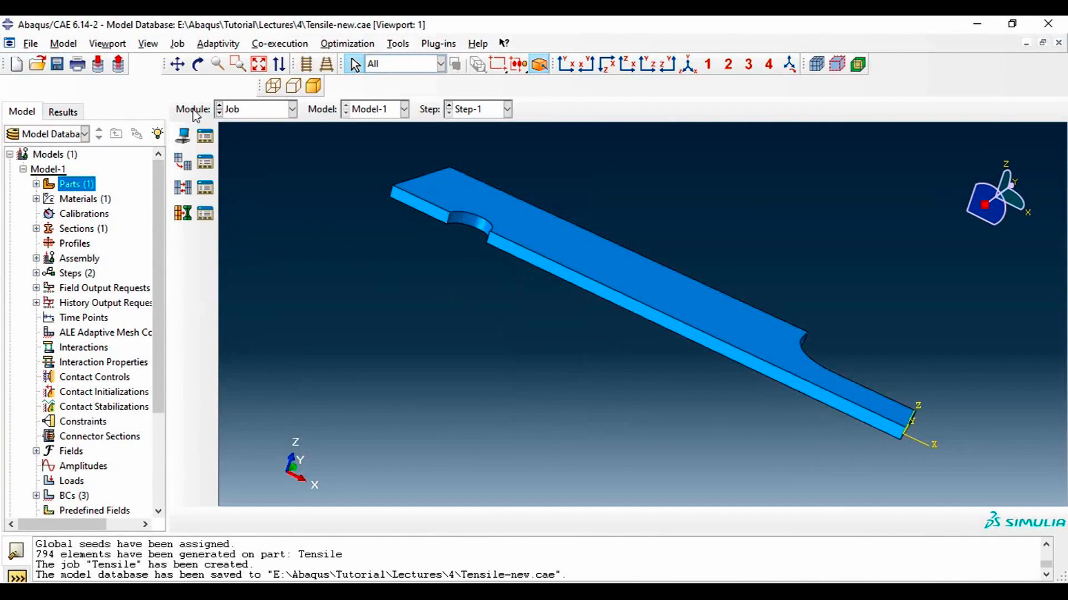
Open the Job Manager listing the Tensile job and move it higher over the model view
click(205, 136)
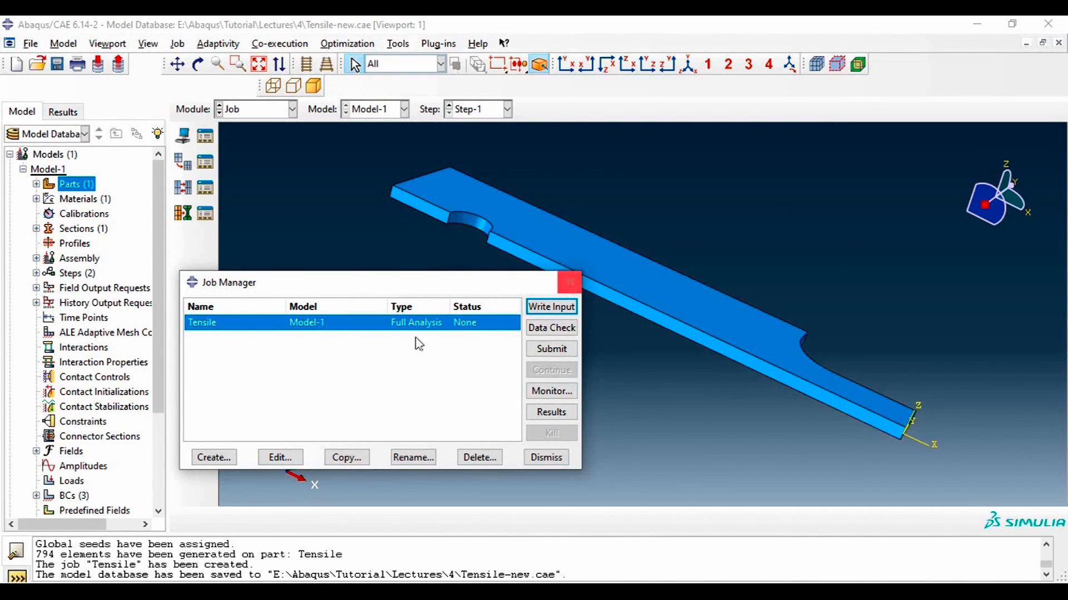
drag(459, 288, 469, 211)
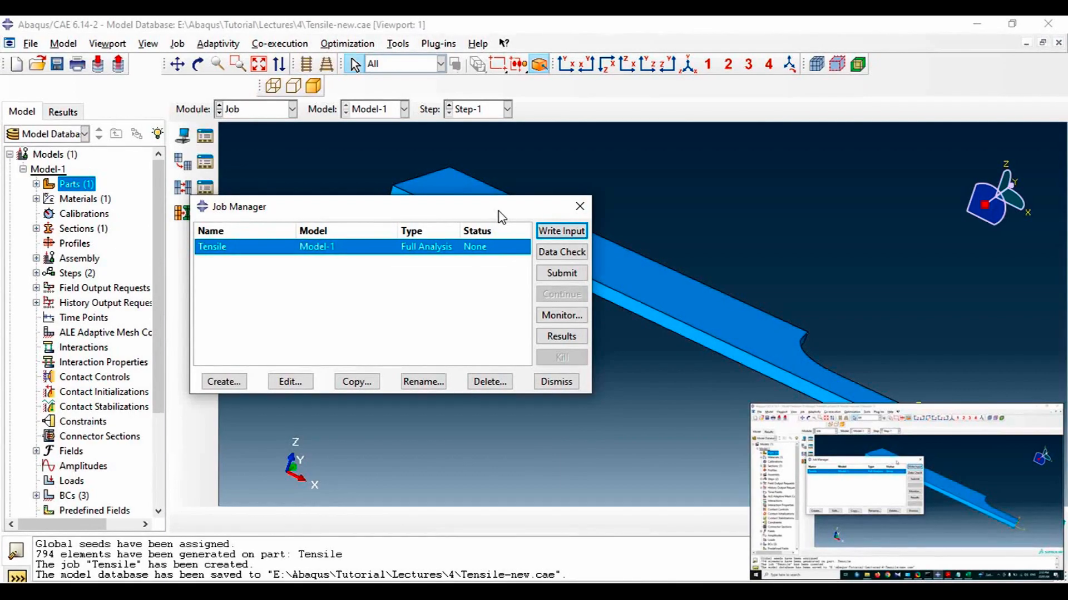
Switch to ShareX and view the captured screenshot of the Job Manager at full size
click(978, 24)
click(979, 27)
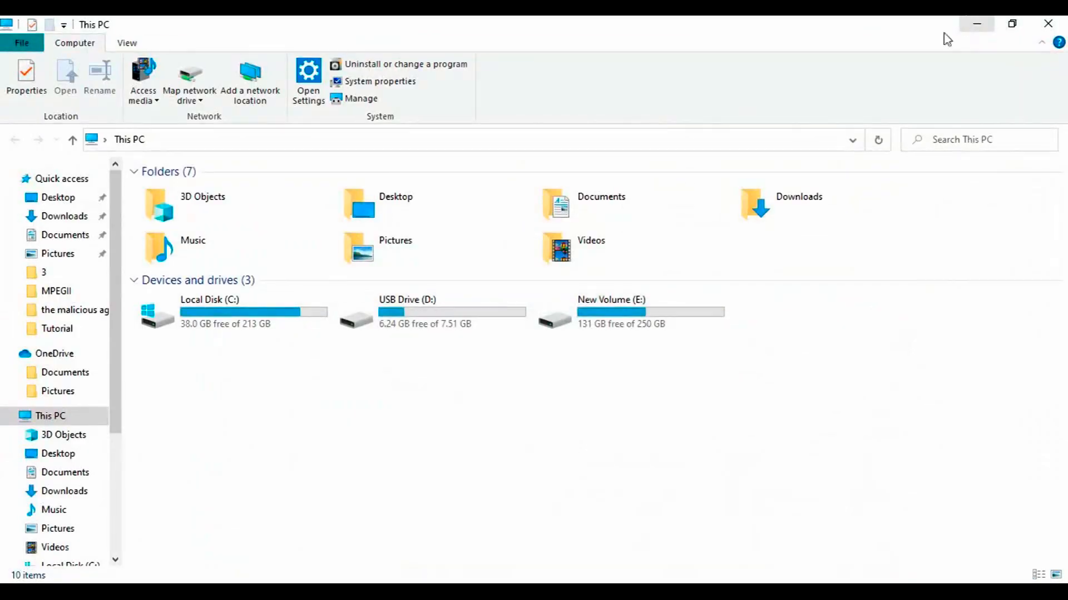
click(978, 24)
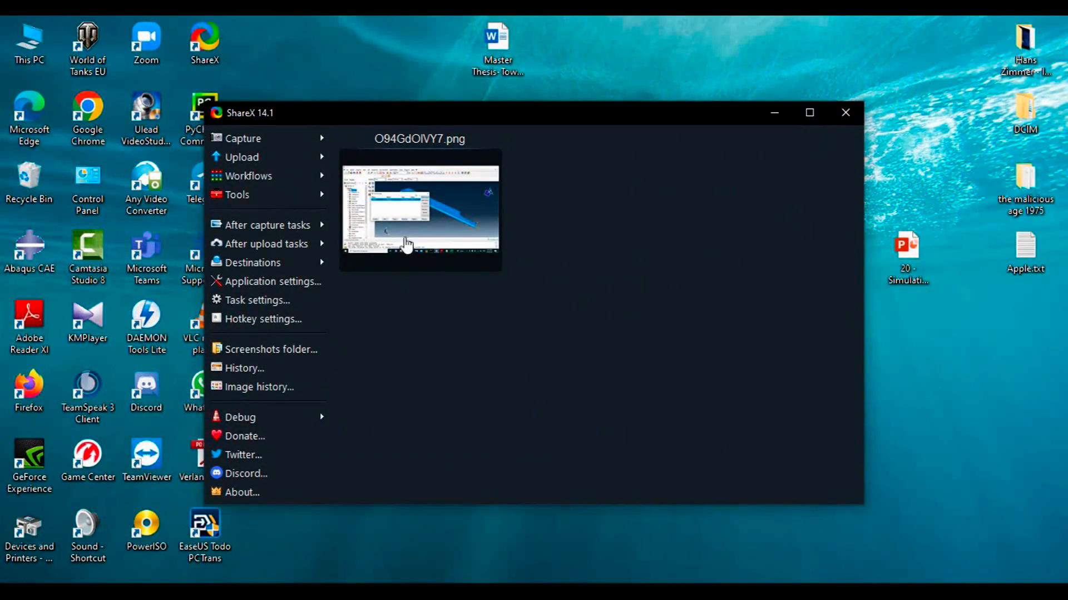
click(405, 238)
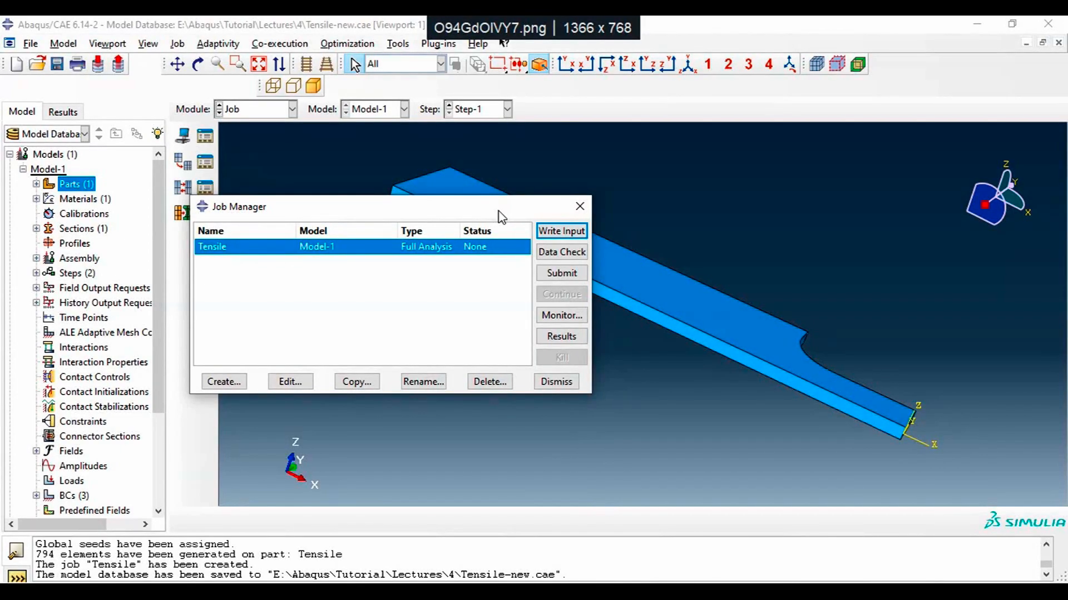
key(Escape)
mouse_move(571, 591)
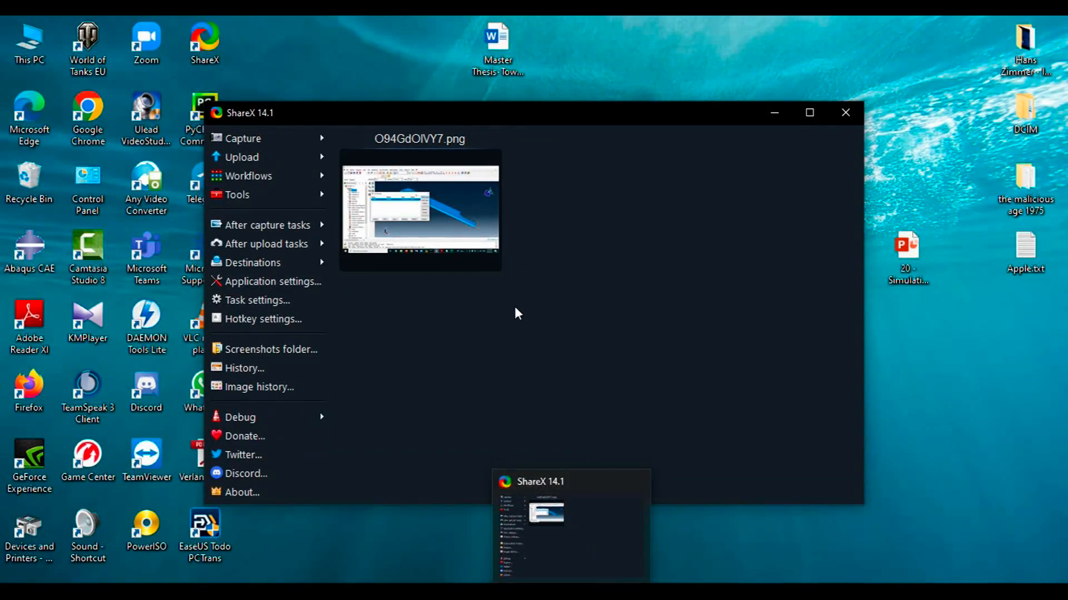
click(446, 229)
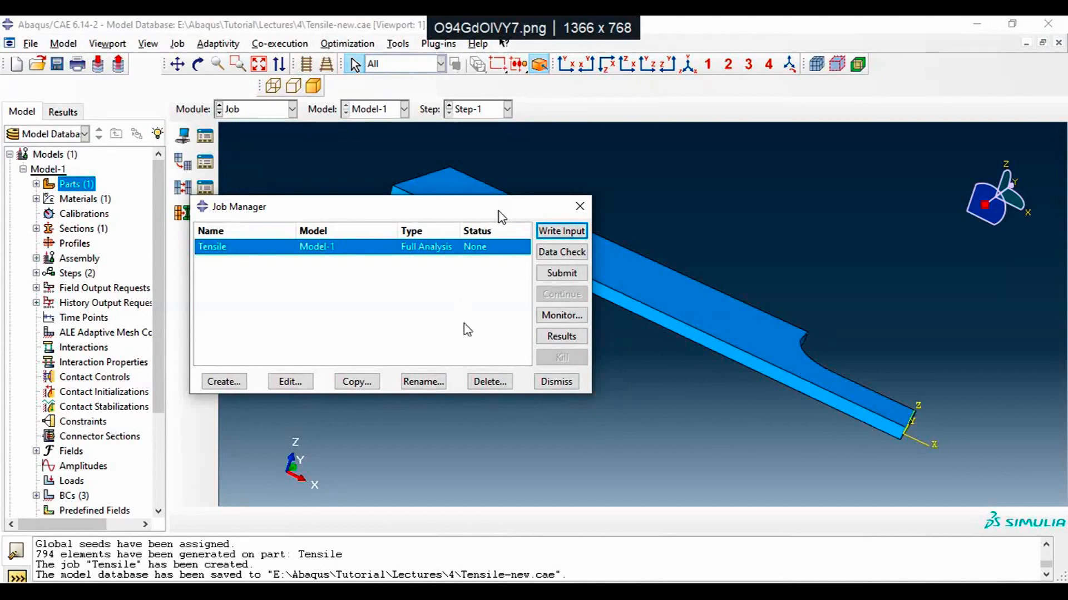